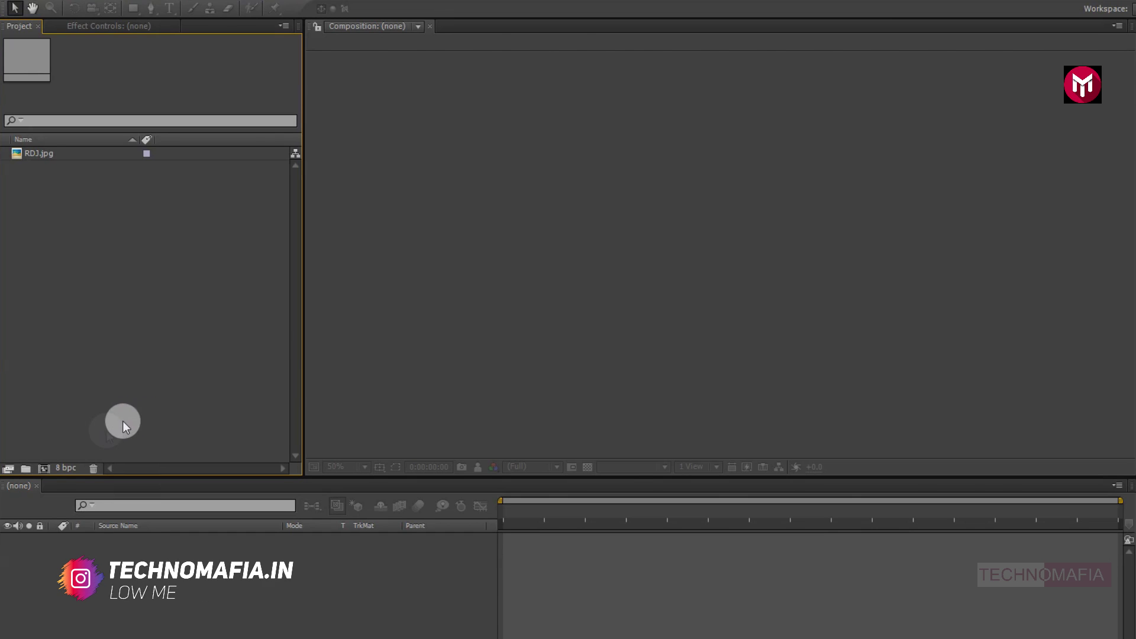
# Create a composition named Intro at 1920 x 1080 px, 30 fps, with a duration of 0:00:05:00
pyautogui.click(47, 468)
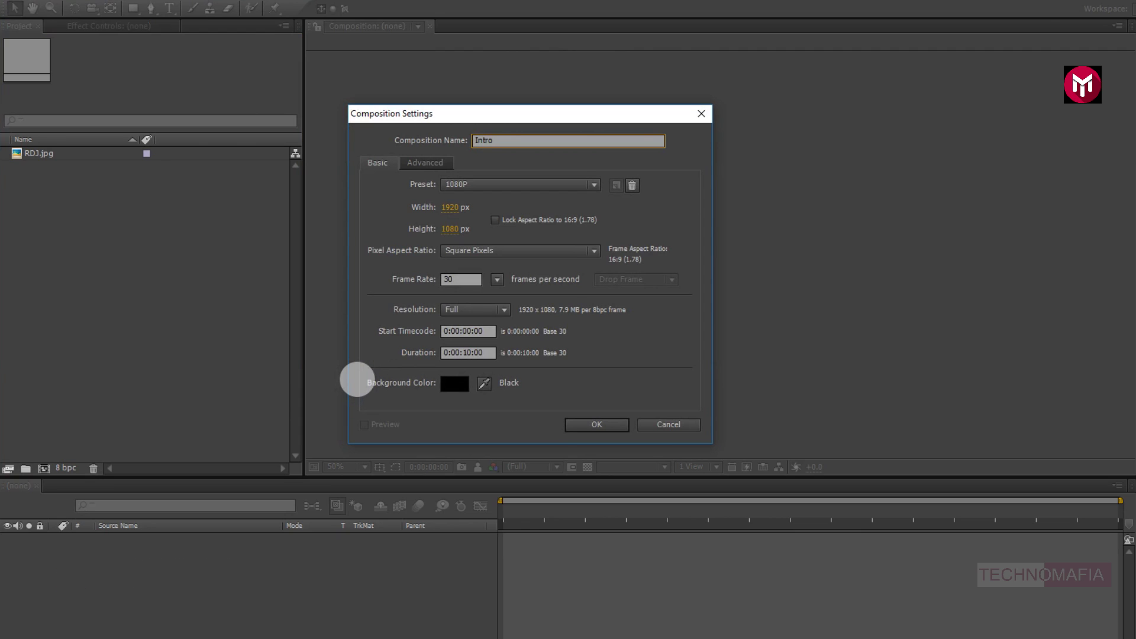
pyautogui.click(468, 353)
pyautogui.write('05')
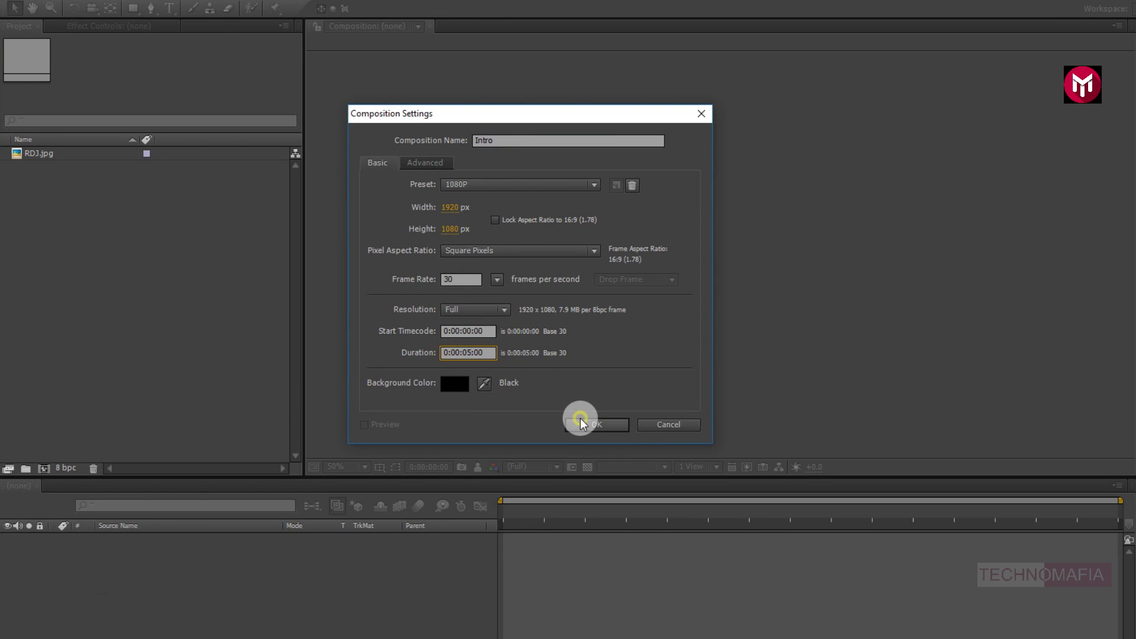
pyautogui.click(579, 417)
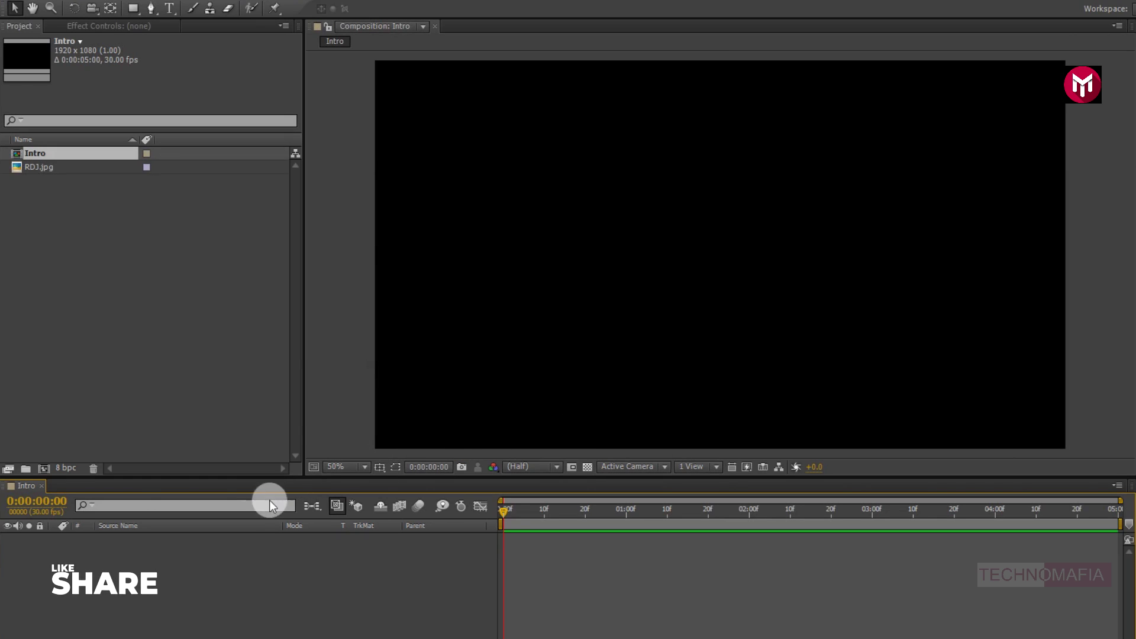
# Add a black 1920 x 1080 px solid layer named BG to the Intro composition
pyautogui.rightClick(180, 569)
pyautogui.moveTo(231, 417)
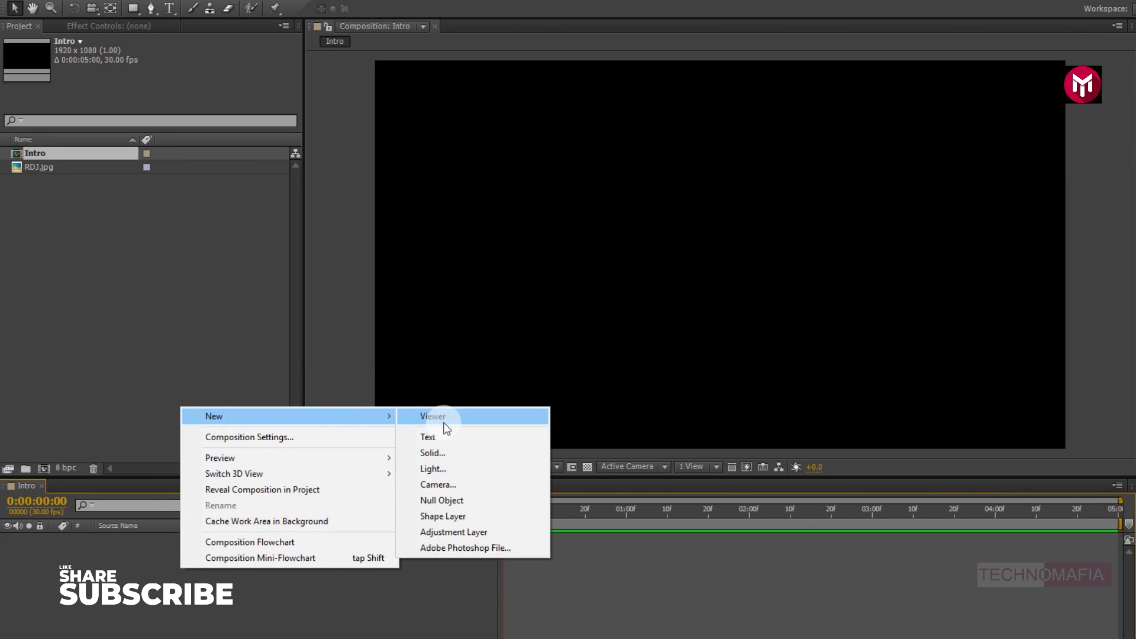
pyautogui.click(445, 450)
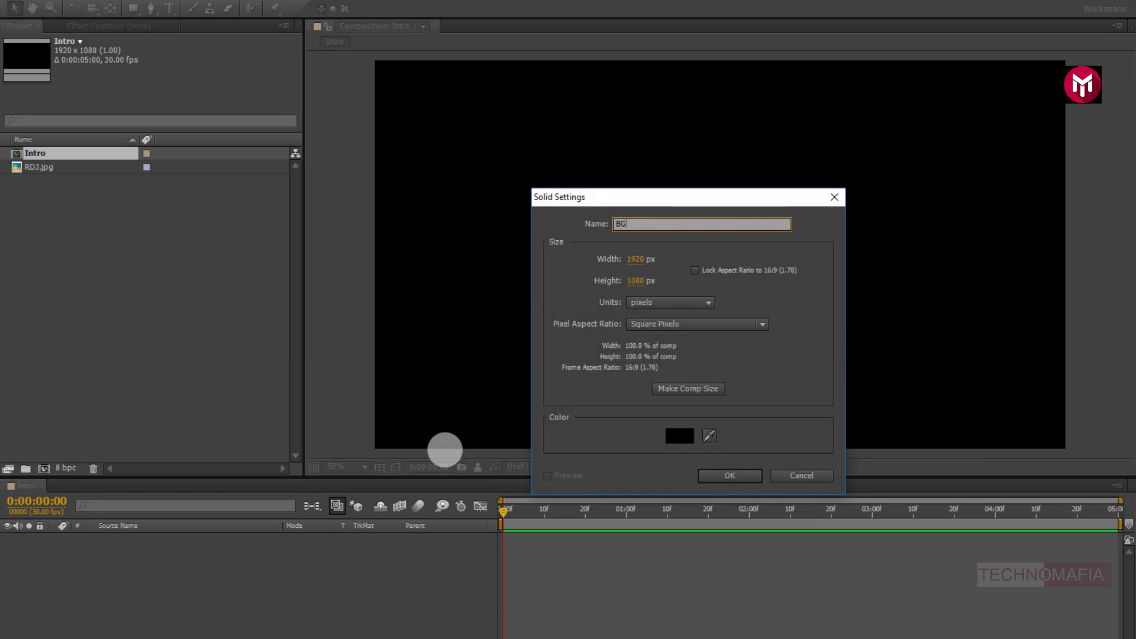
pyautogui.click(720, 475)
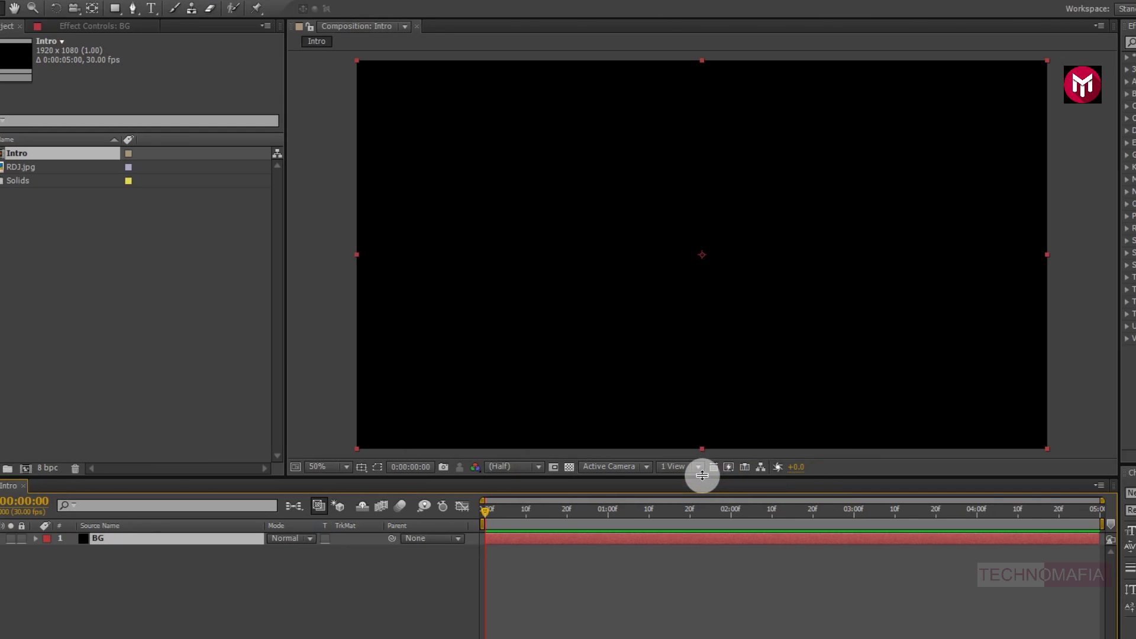
# Find the Ramp effect and apply it to the BG layer
pyautogui.click(988, 42)
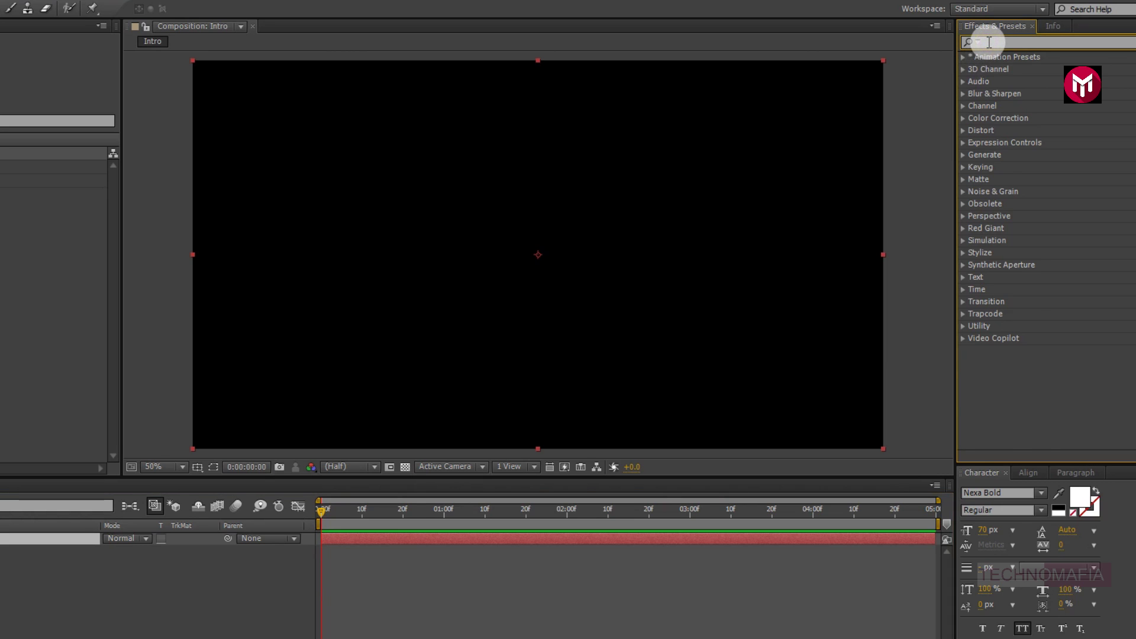
pyautogui.write('ramp')
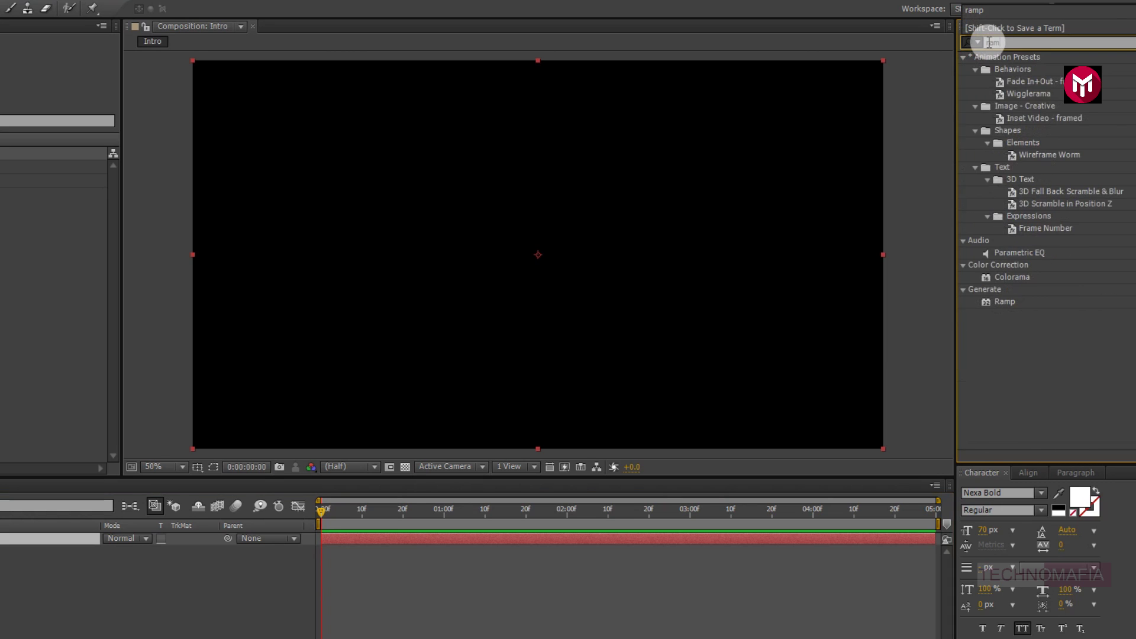
pyautogui.click(1003, 70)
pyautogui.doubleClick(1002, 71)
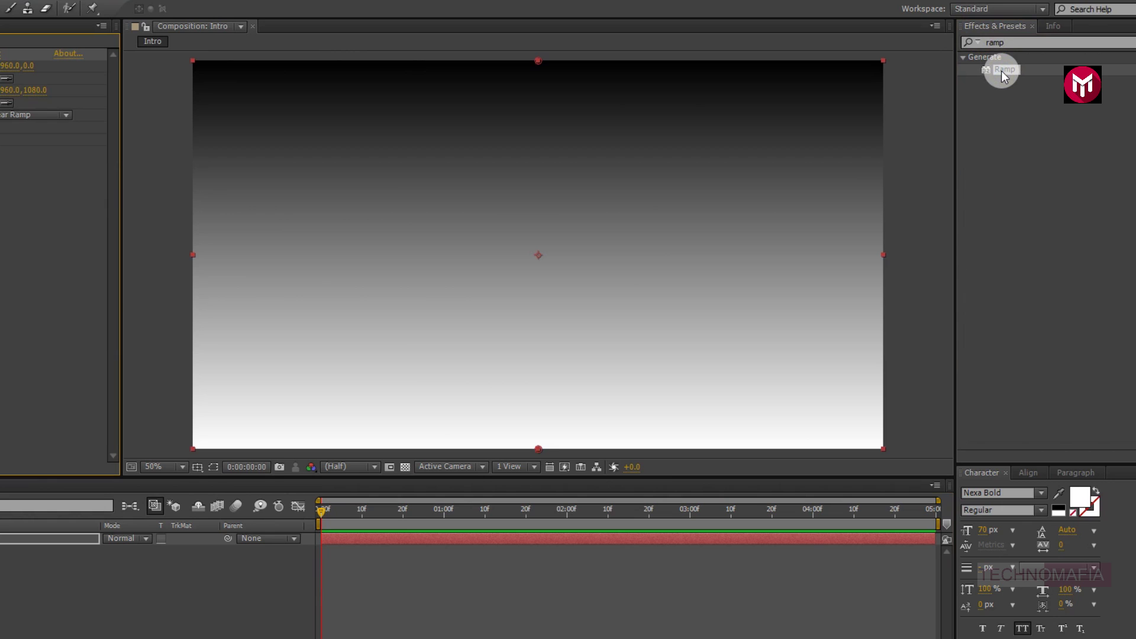
# Set the Ramp's start color to light grey and its end color to dark grey 393939
pyautogui.click(171, 80)
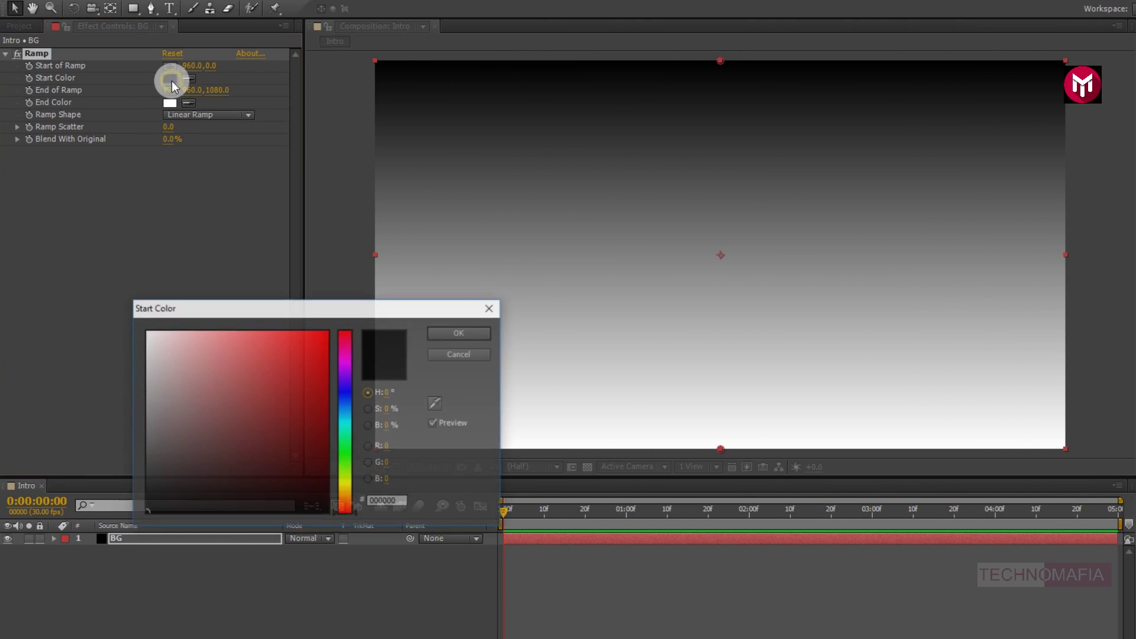
pyautogui.moveTo(147, 366); pyautogui.dragTo(148, 379)
pyautogui.click(445, 333)
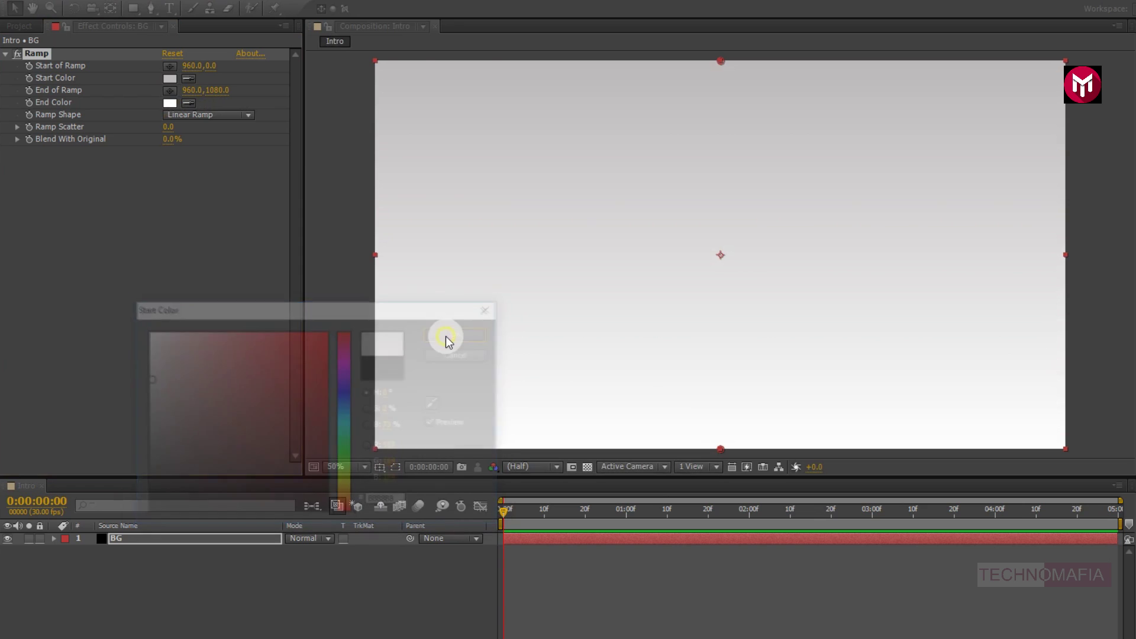
pyautogui.click(169, 103)
pyautogui.moveTo(152, 456); pyautogui.dragTo(141, 473)
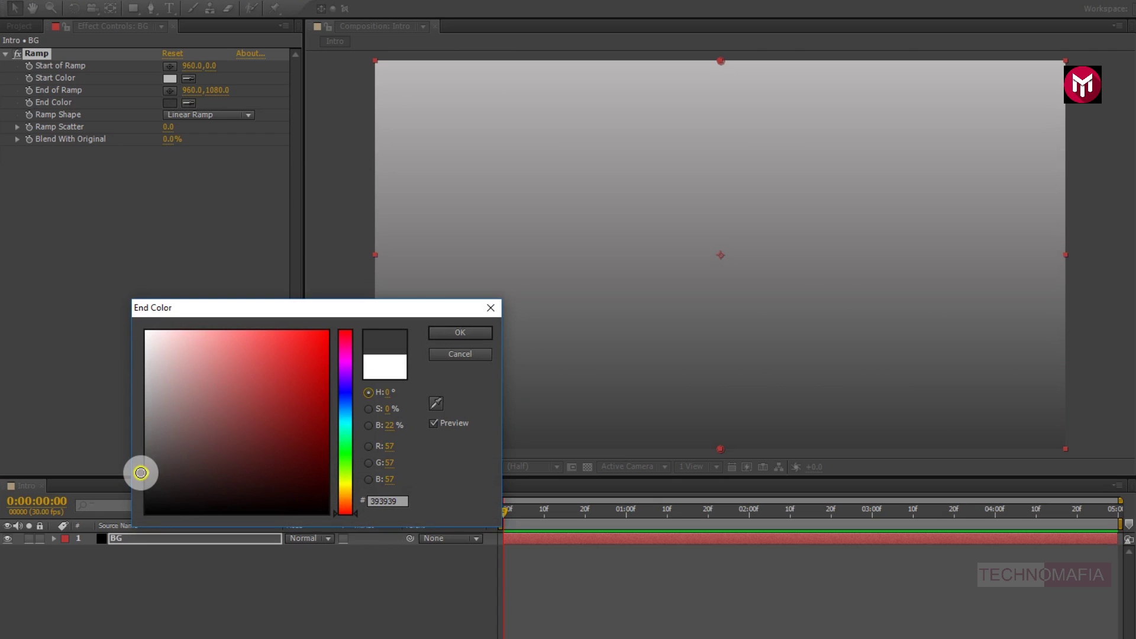
pyautogui.click(441, 332)
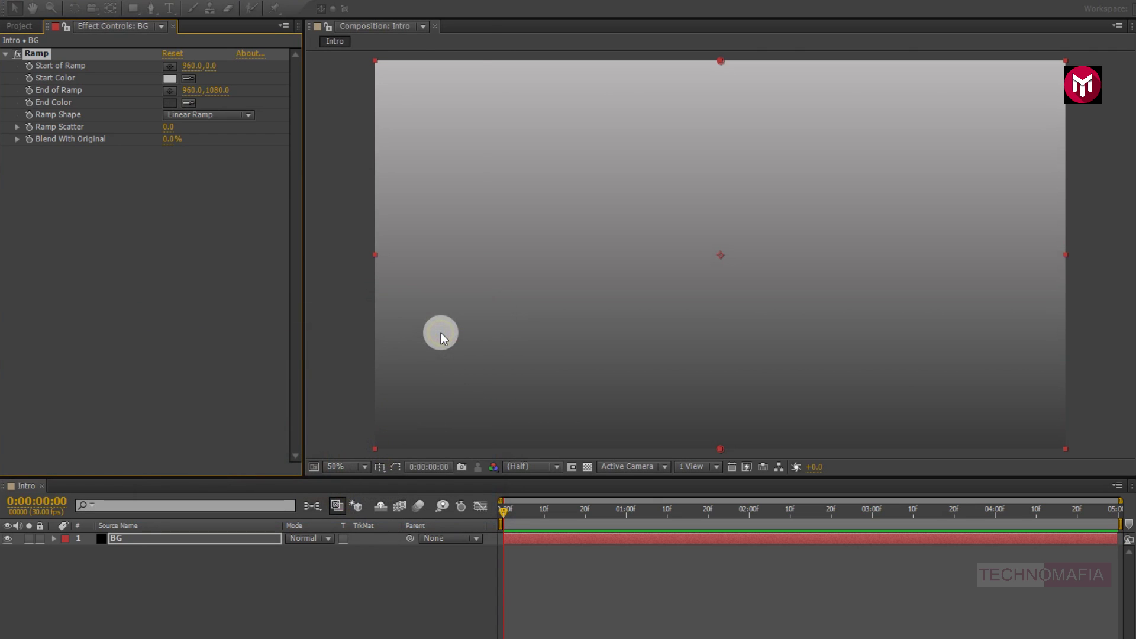
# Place RDJ.jpg above BG in the timeline, scale it up to fill the frame and set its position to 960, 585
pyautogui.click(28, 28)
pyautogui.click(32, 169)
pyautogui.moveTo(32, 172); pyautogui.dragTo(144, 535)
pyautogui.press('s')
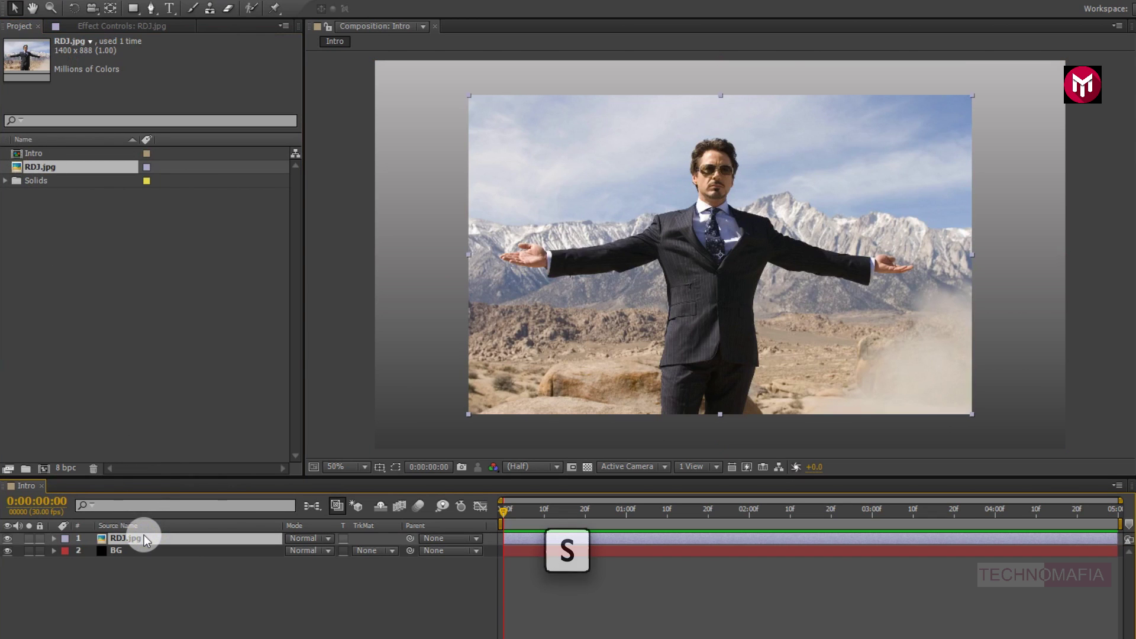
pyautogui.moveTo(307, 551); pyautogui.dragTo(334, 552)
pyautogui.press('p')
pyautogui.moveTo(323, 551); pyautogui.dragTo(351, 550)
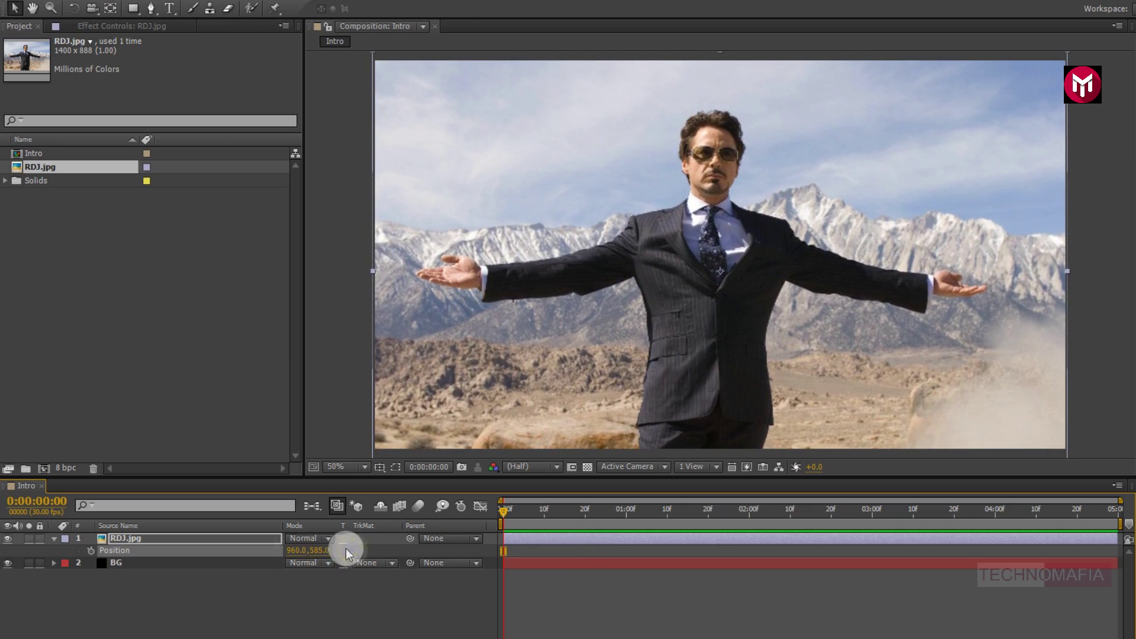
pyautogui.click(54, 538)
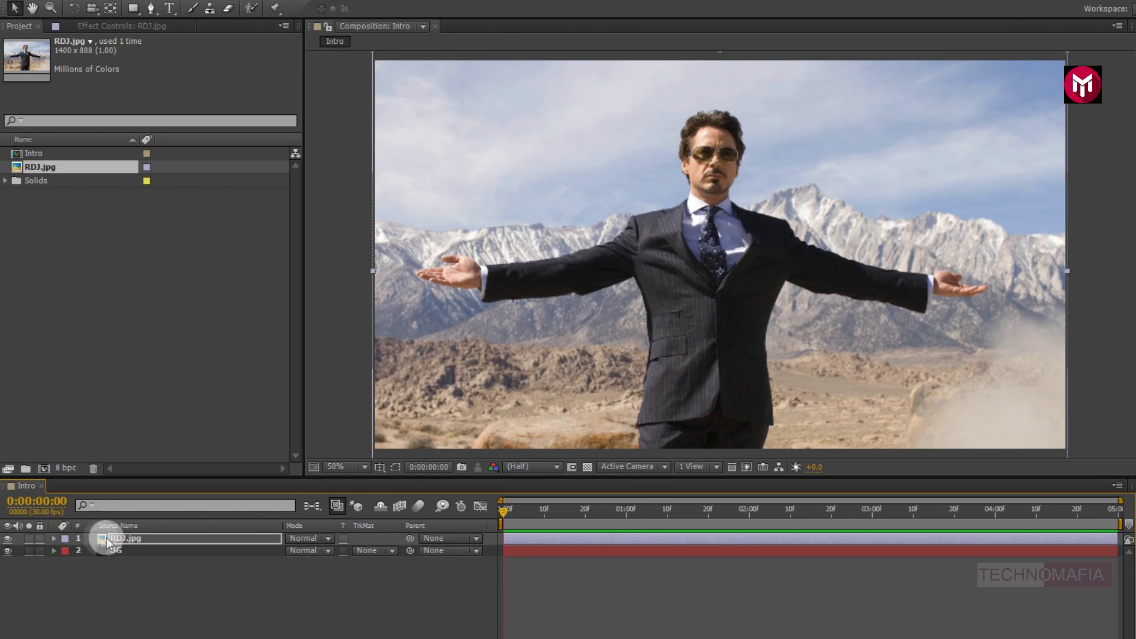
# Pre-compose the RDJ.jpg layer as Media, moving all attributes into the new composition
pyautogui.rightClick(129, 537)
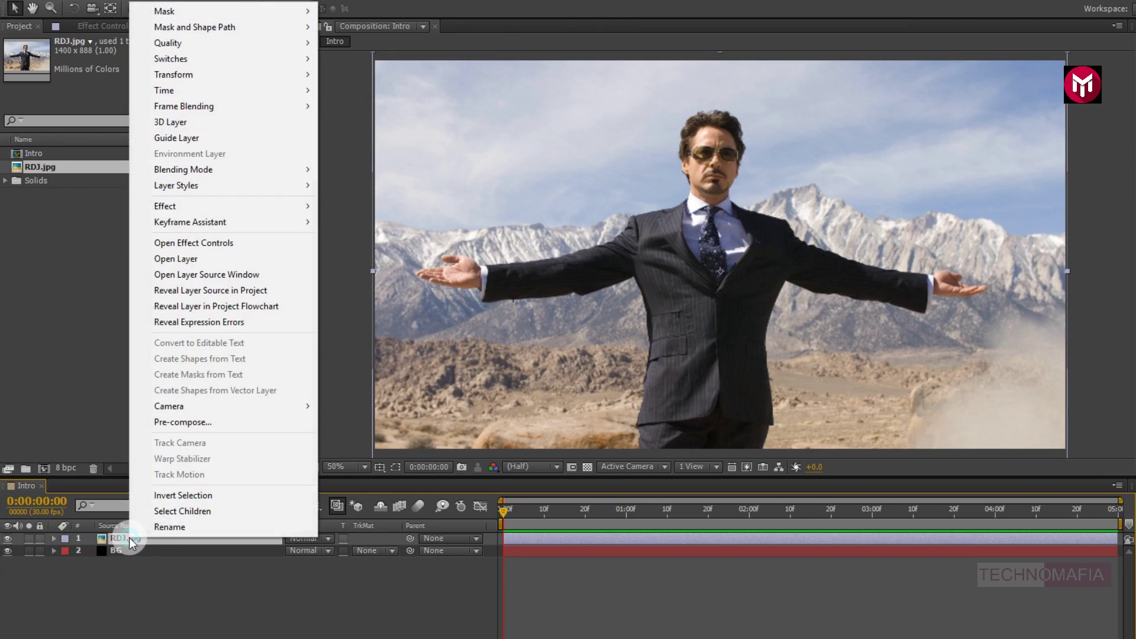
pyautogui.click(168, 424)
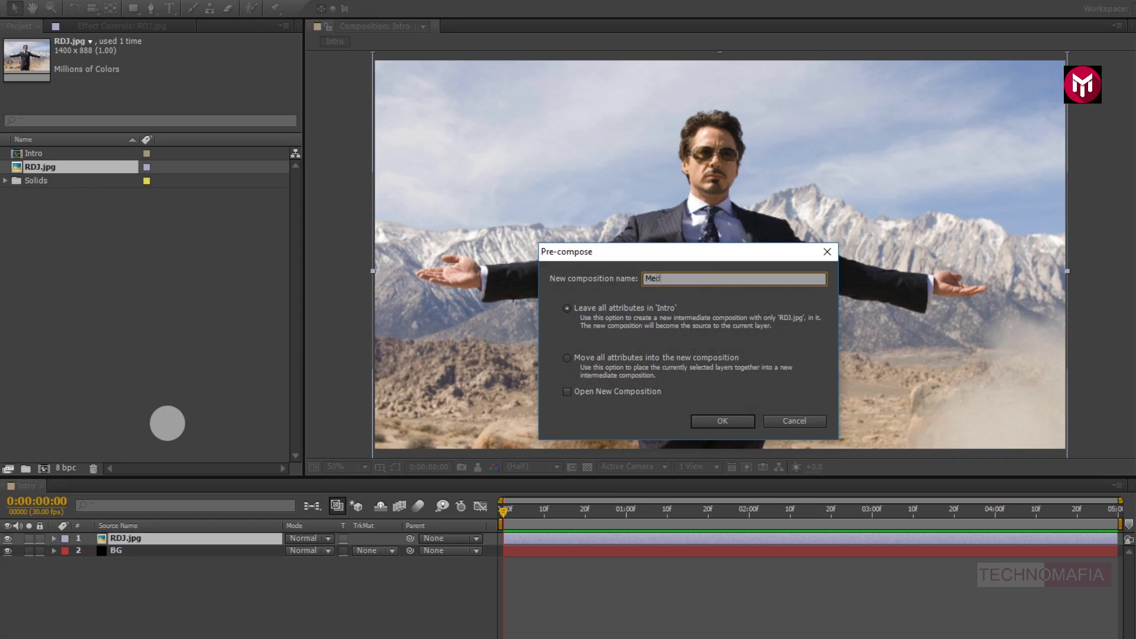
pyautogui.click(566, 358)
pyautogui.click(707, 420)
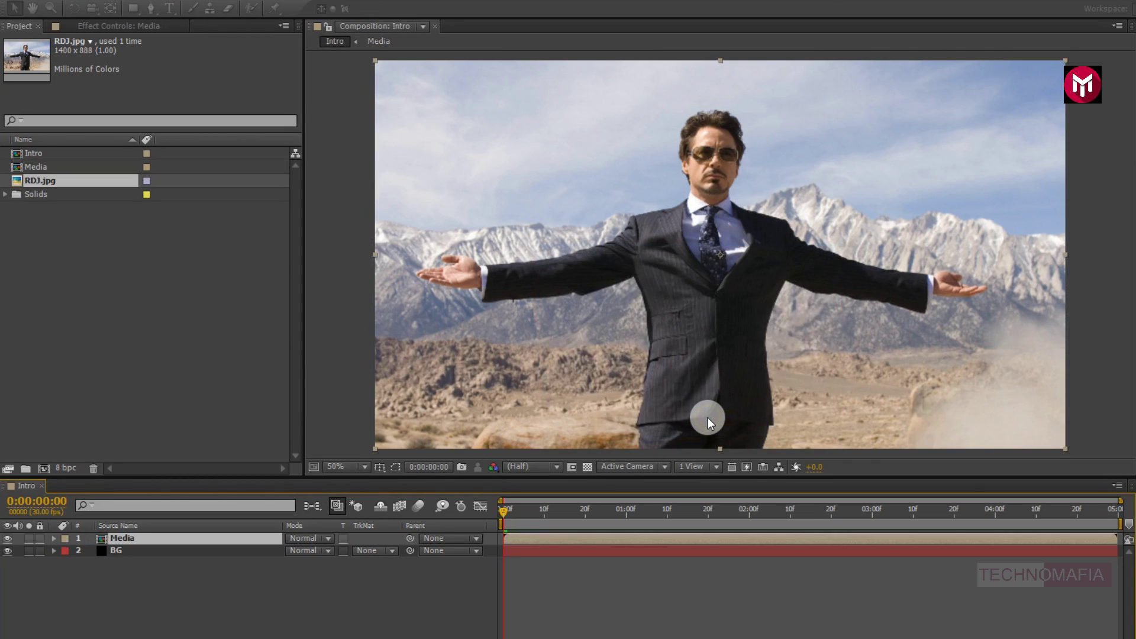
# Draw a centered elliptical mask on the Media layer, spanning nearly the full height and most of the width of the frame
pyautogui.click(134, 8)
pyautogui.click(219, 40)
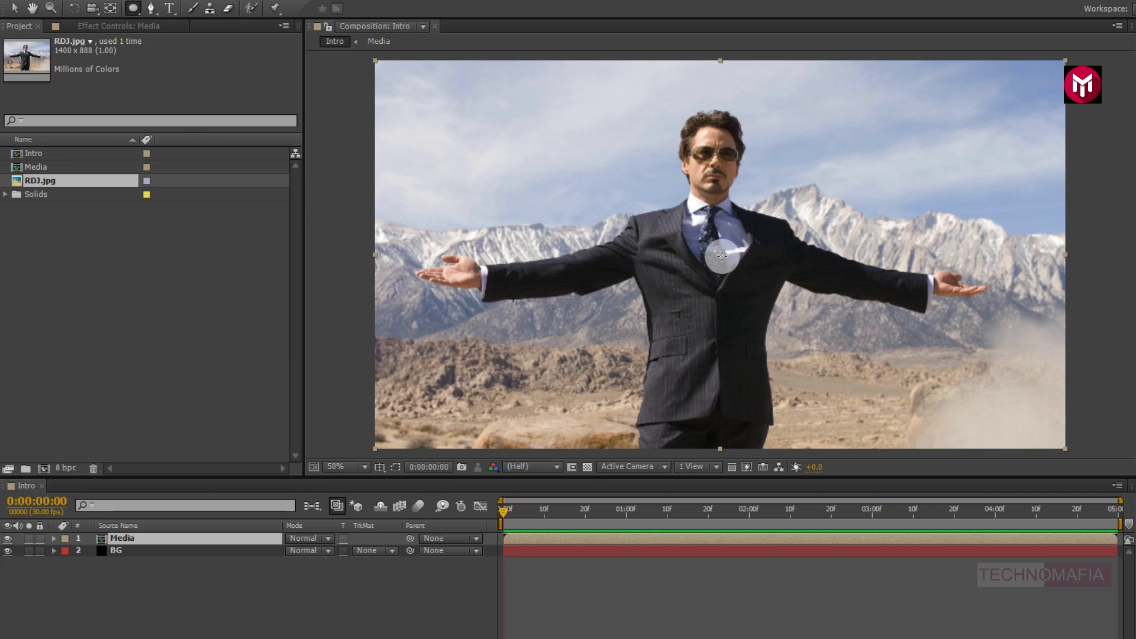
pyautogui.moveTo(722, 254)
pyautogui.mouseDown()
pyautogui.moveTo(869, 183)
pyautogui.moveTo(921, 124)
pyautogui.moveTo(1011, 71)
pyautogui.mouseUp()
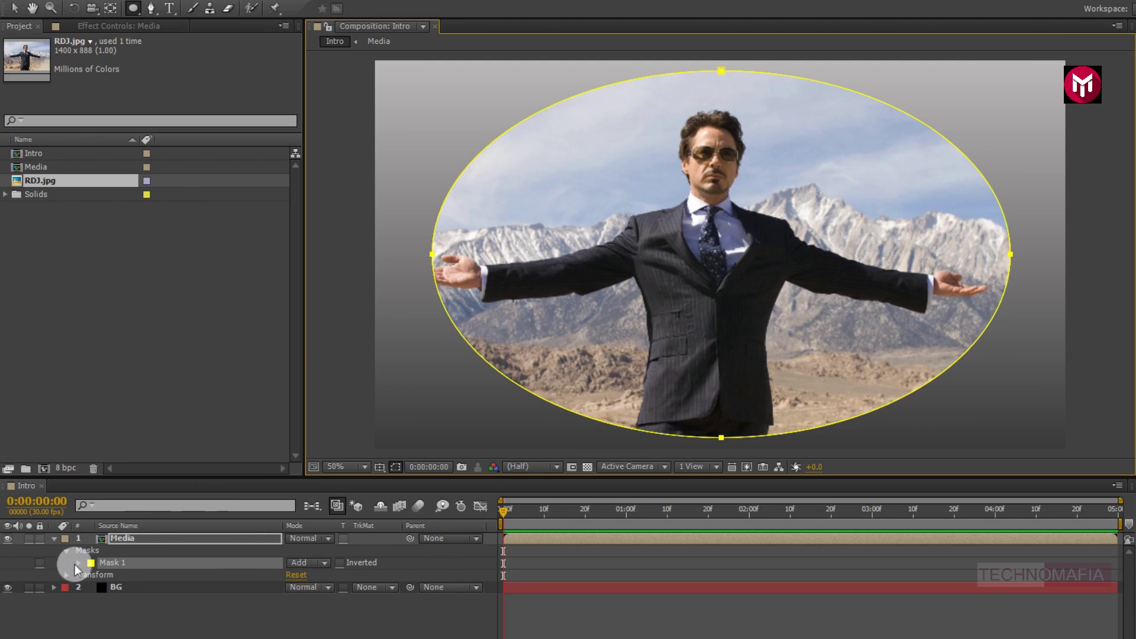
# Soften the Media layer's elliptical mask with a feather of 501 pixels and an expansion of -52 pixels
pyautogui.click(77, 563)
pyautogui.moveTo(296, 591); pyautogui.dragTo(594, 586)
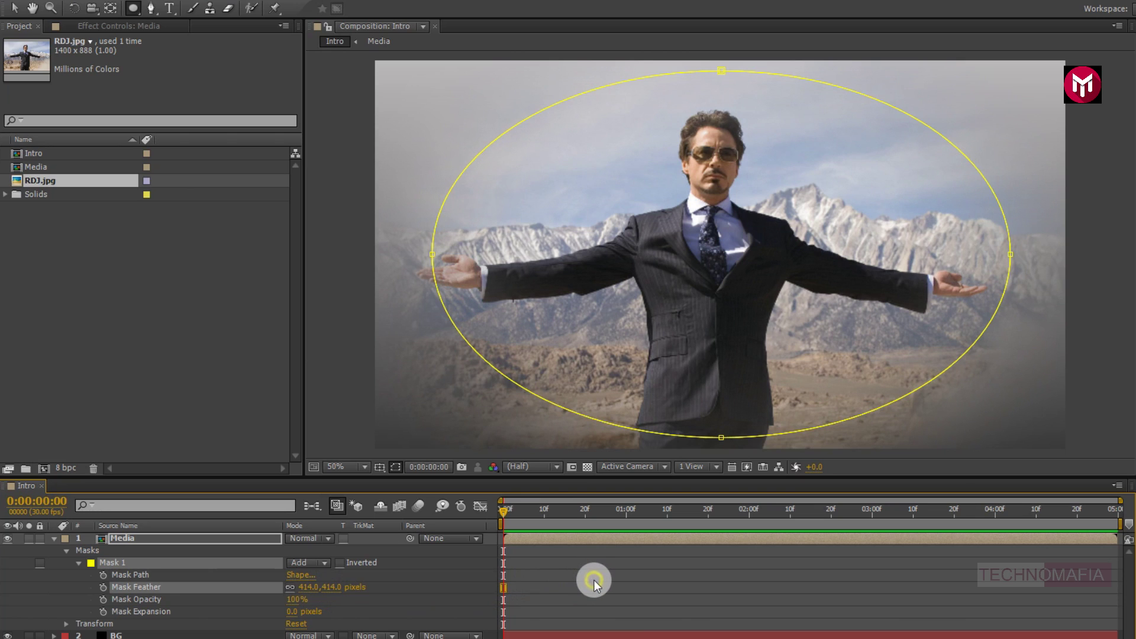
pyautogui.moveTo(300, 588); pyautogui.dragTo(369, 586)
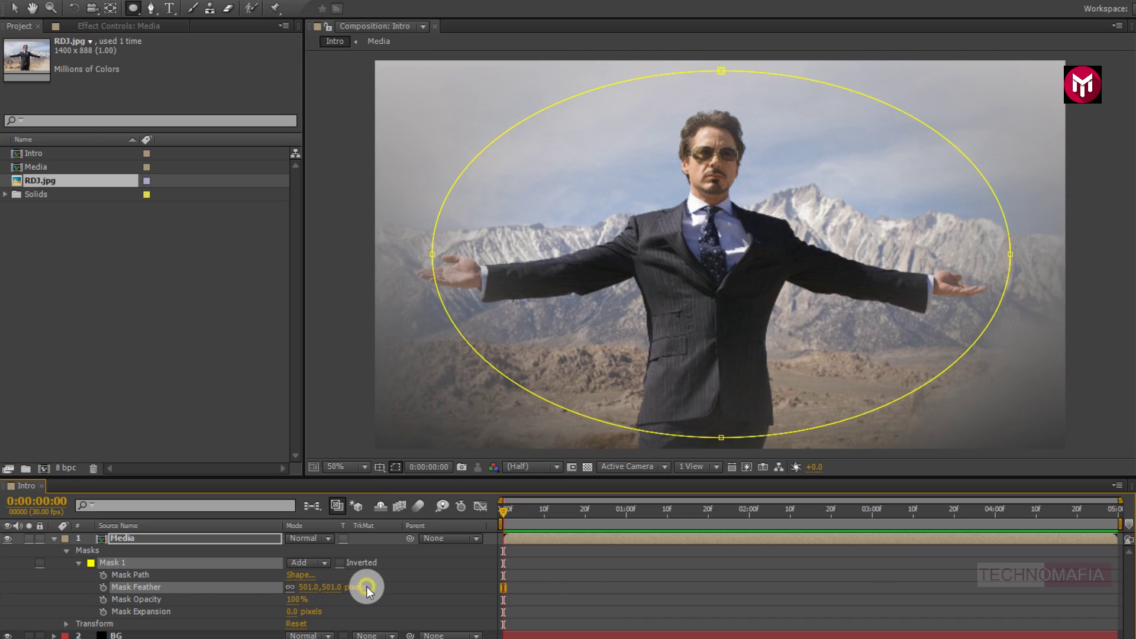
pyautogui.moveTo(294, 611); pyautogui.dragTo(261, 621)
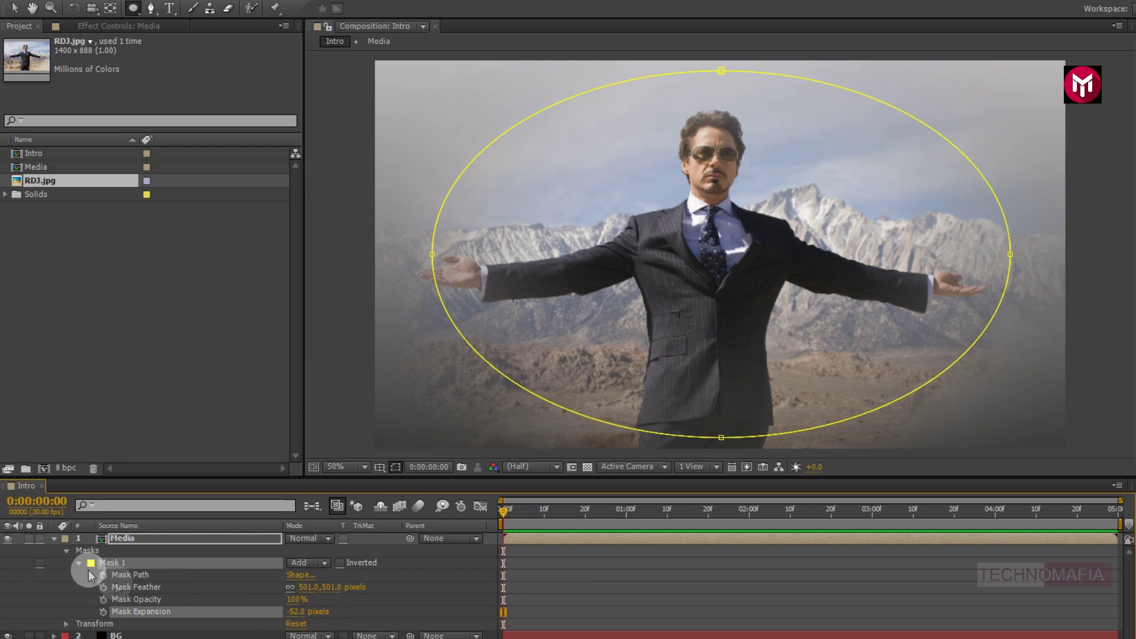
pyautogui.click(52, 540)
pyautogui.click(129, 540)
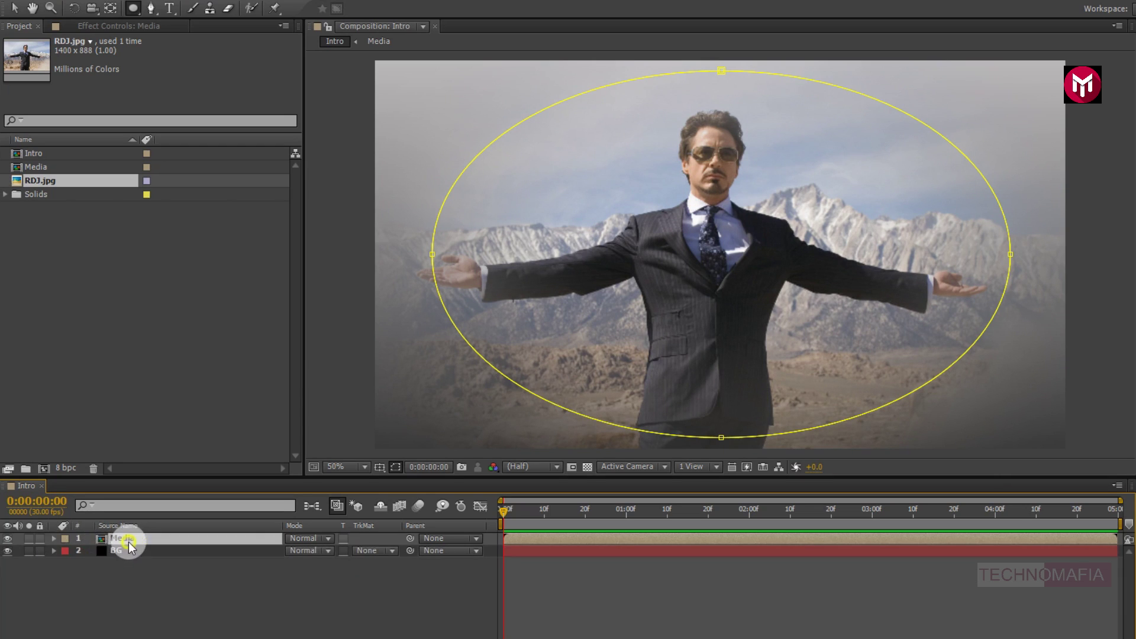
# Add a white 1920 x 1080 px solid layer named Noise above the Media layer
pyautogui.click(129, 567)
pyautogui.rightClick(129, 567)
pyautogui.moveTo(178, 425)
pyautogui.click(375, 450)
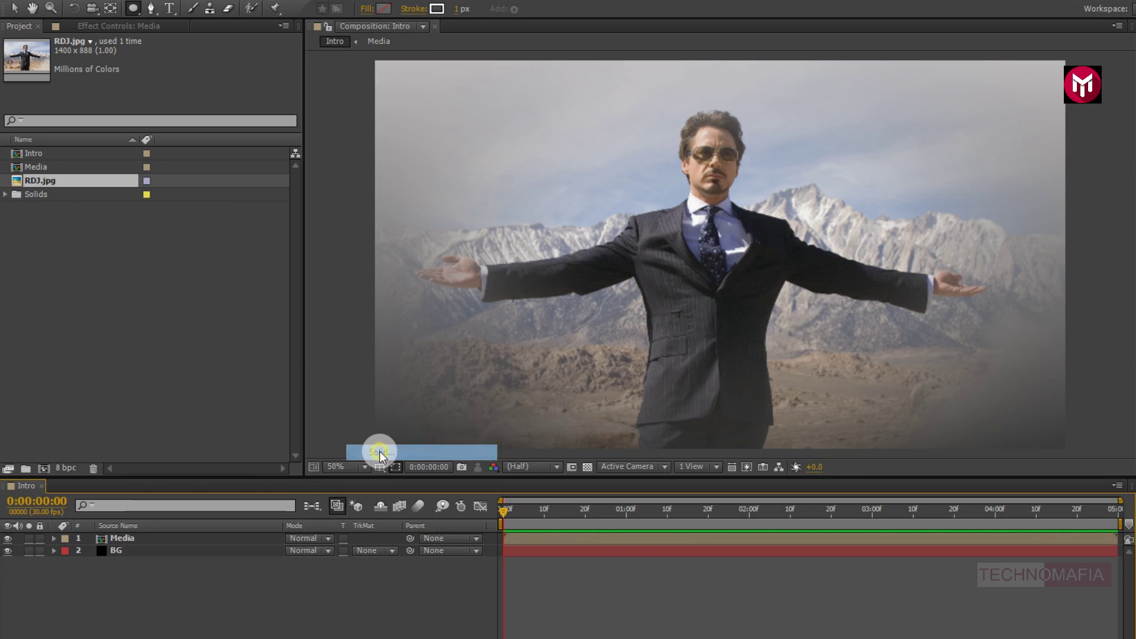
pyautogui.write('Noise')
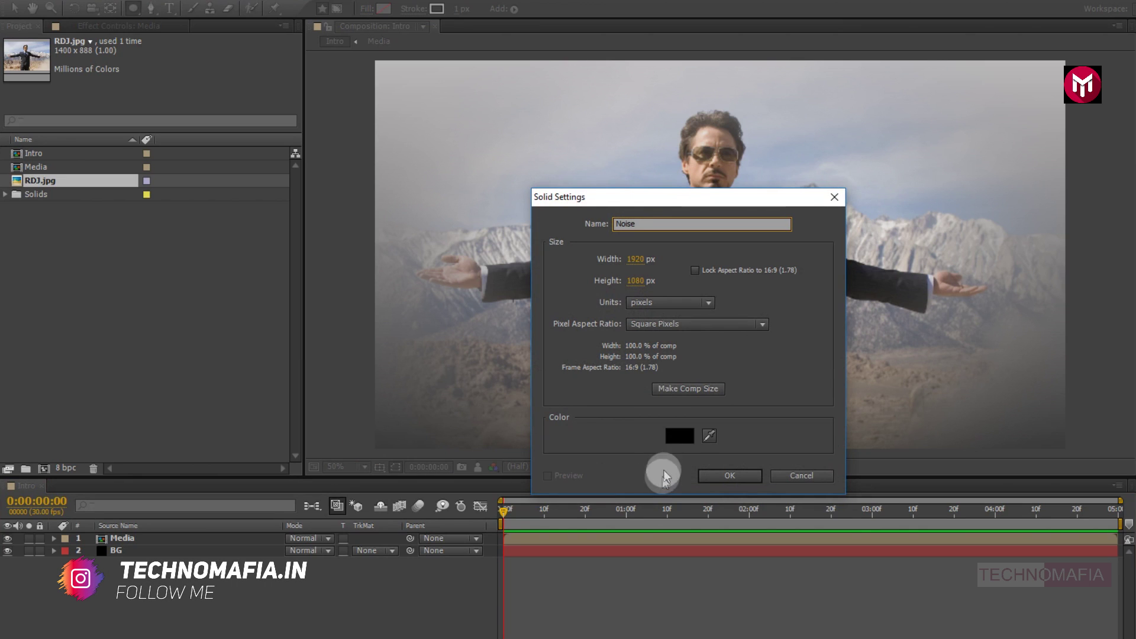
pyautogui.click(678, 437)
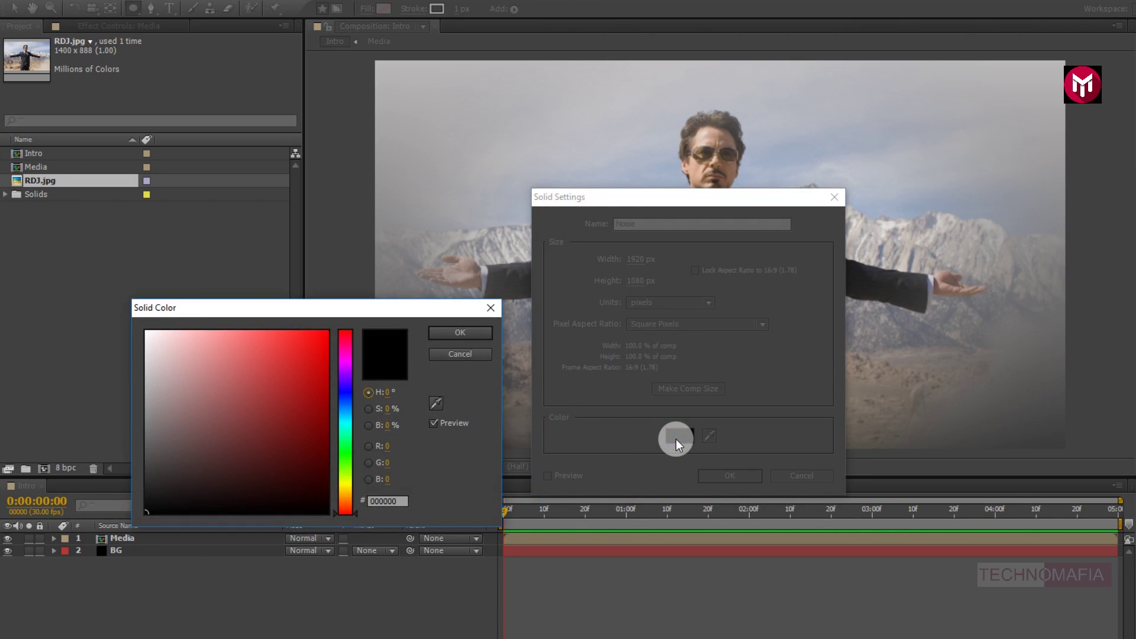
pyautogui.click(149, 344)
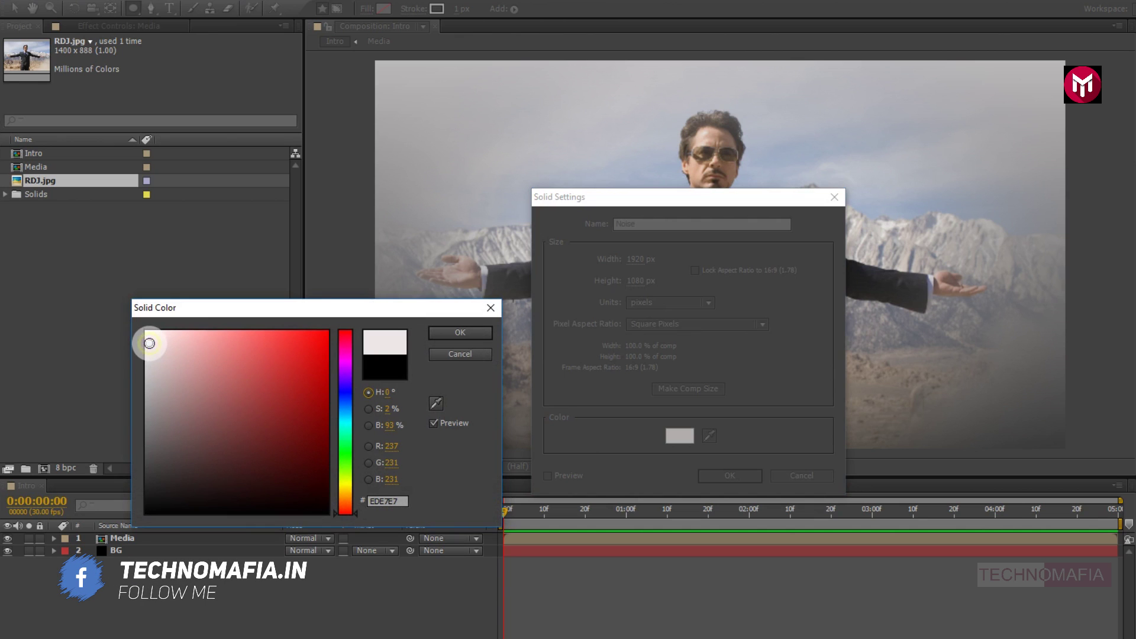
pyautogui.moveTo(145, 340); pyautogui.dragTo(144, 331)
pyautogui.click(435, 333)
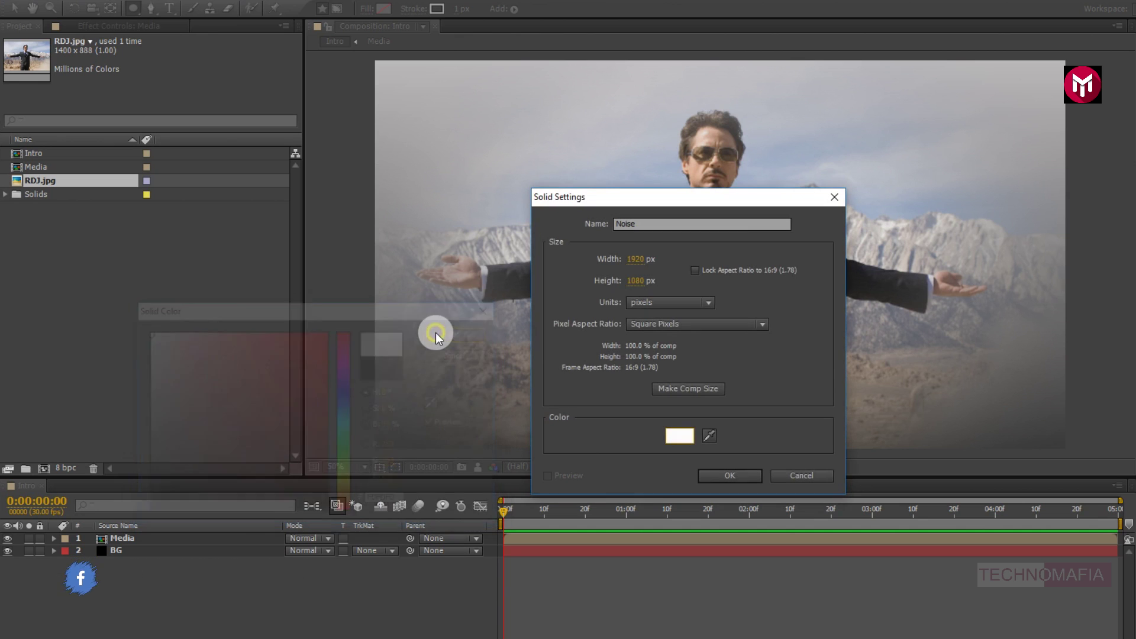
pyautogui.click(723, 475)
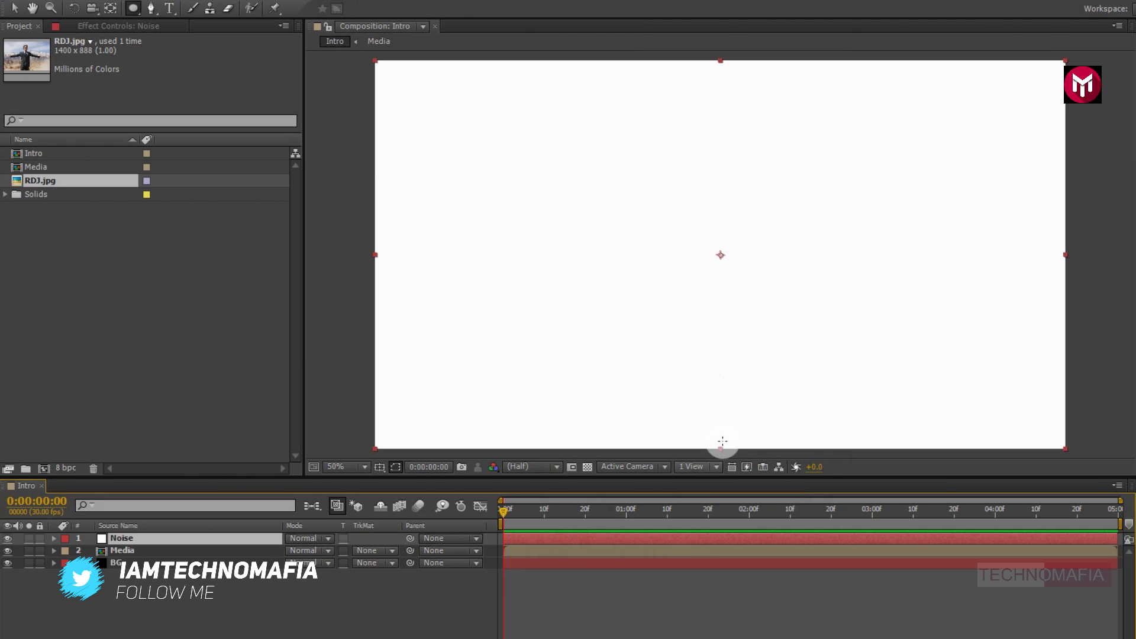
# Draw a centered circular mask on the Noise layer, large enough to enclose the whole frame
pyautogui.moveTo(720, 255); pyautogui.dragTo(1105, 207)
pyautogui.scroll(-2, 961, 231)
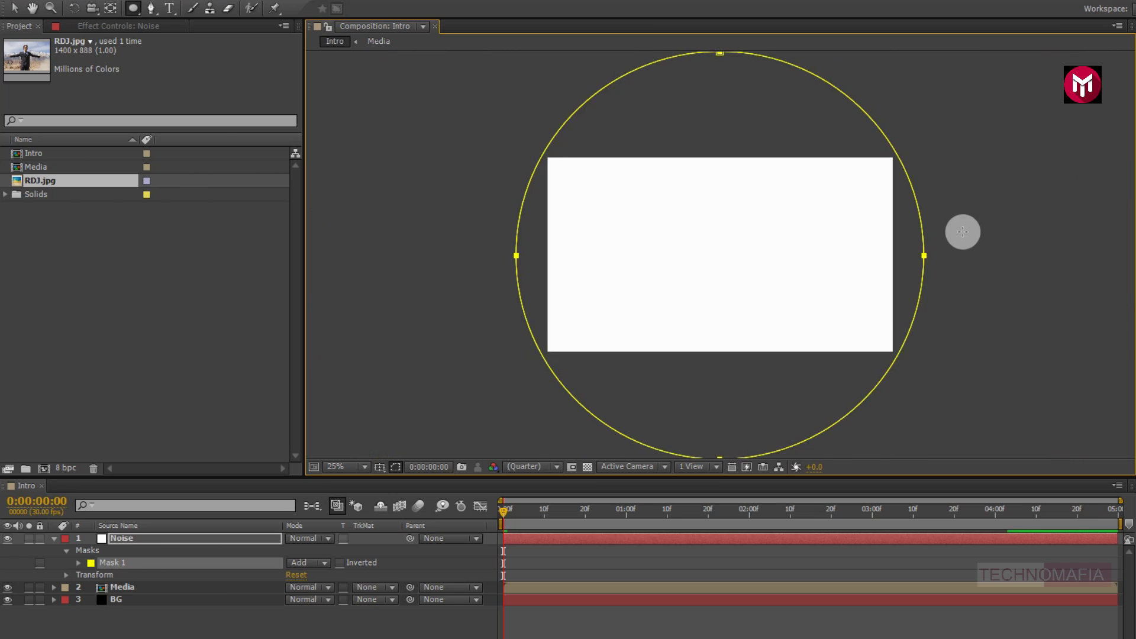
# Set a Mask Path keyframe for the Noise layer's circular mask at 0:00:02:15 and return to 0:00:00:00
pyautogui.click(812, 513)
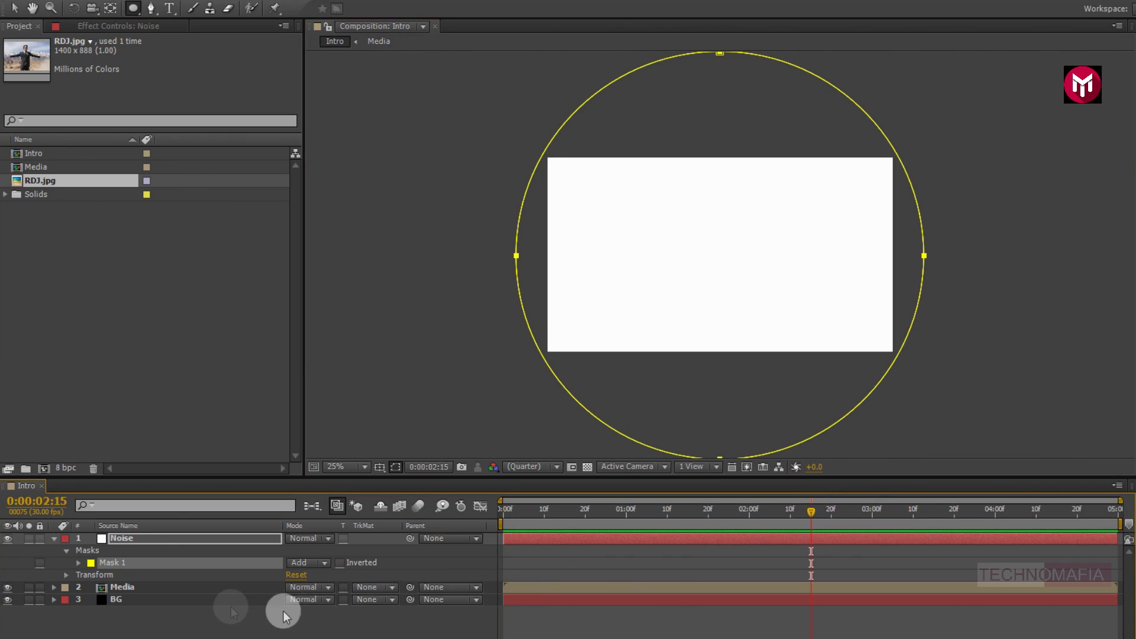
pyautogui.click(76, 563)
pyautogui.click(104, 576)
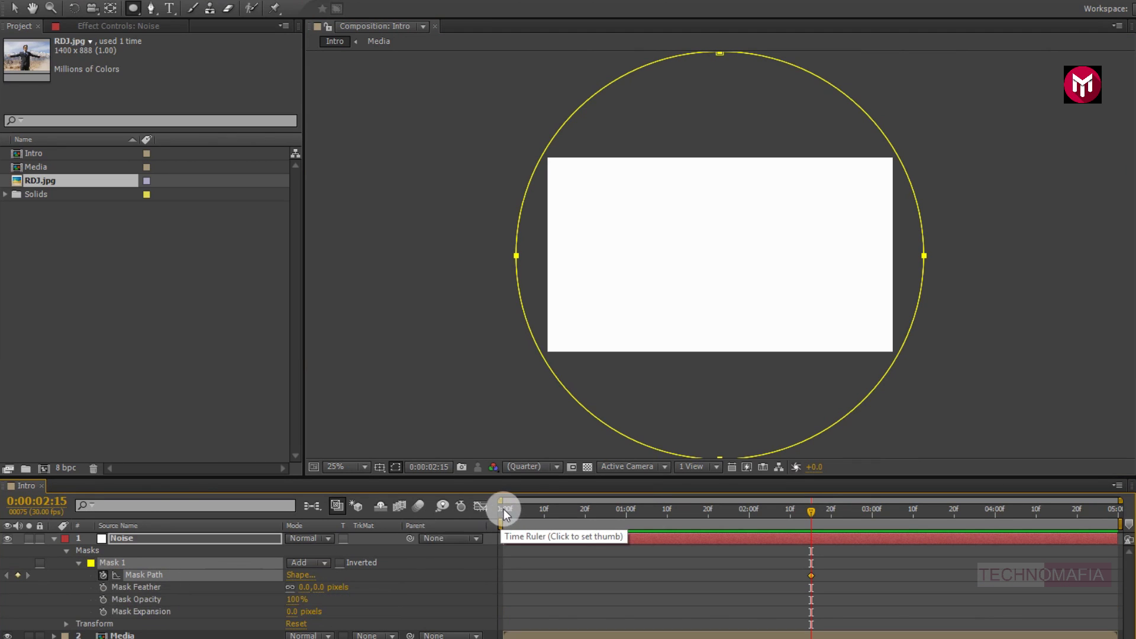
pyautogui.click(502, 509)
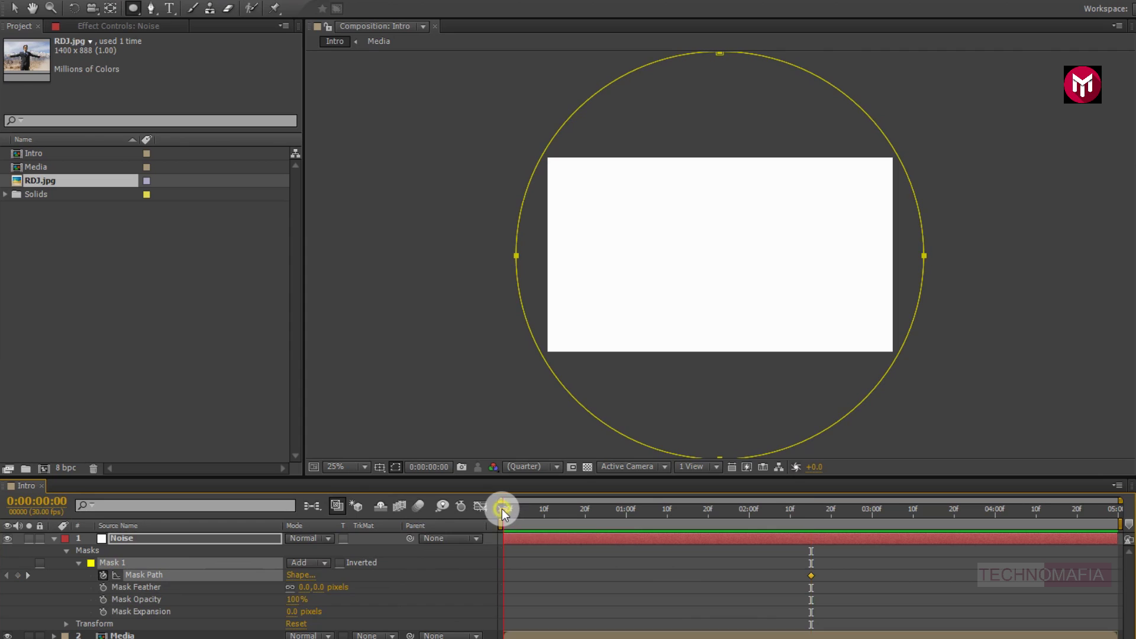
# Shrink the Noise layer's circular mask to a tiny point at the frame's center at 0:00:00:00
pyautogui.click(14, 8)
pyautogui.click(925, 255)
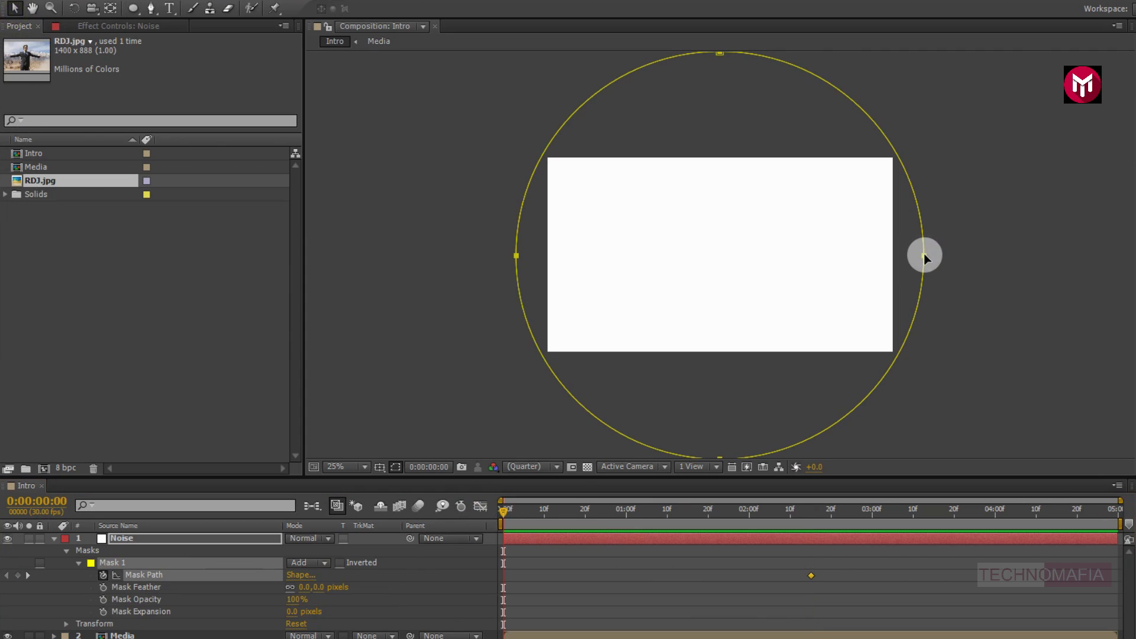
pyautogui.doubleClick(925, 255)
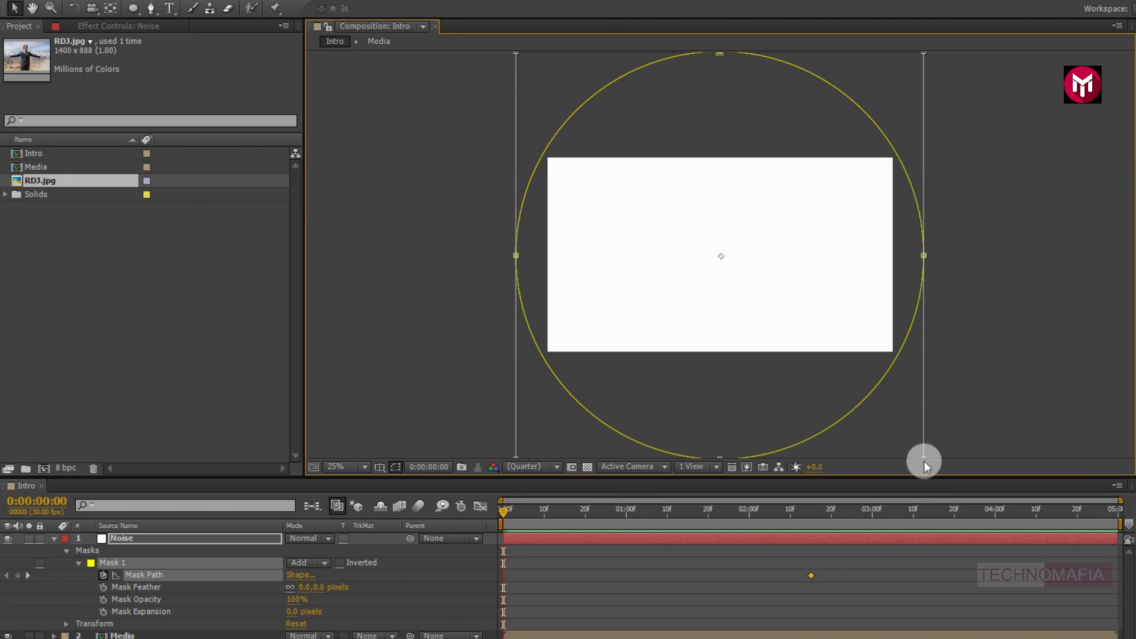
pyautogui.moveTo(922, 456); pyautogui.dragTo(730, 264)
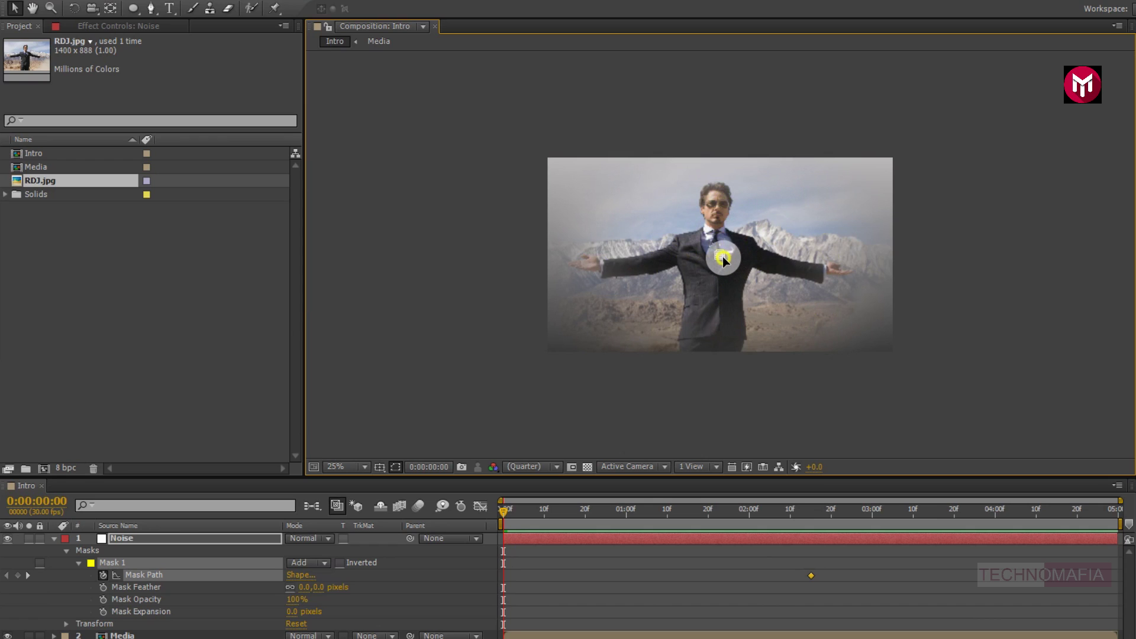
# Move to 0:00:01:09 and set the Noise layer's mask feather to 354 pixels
pyautogui.click(504, 513)
pyautogui.moveTo(506, 512); pyautogui.dragTo(666, 512)
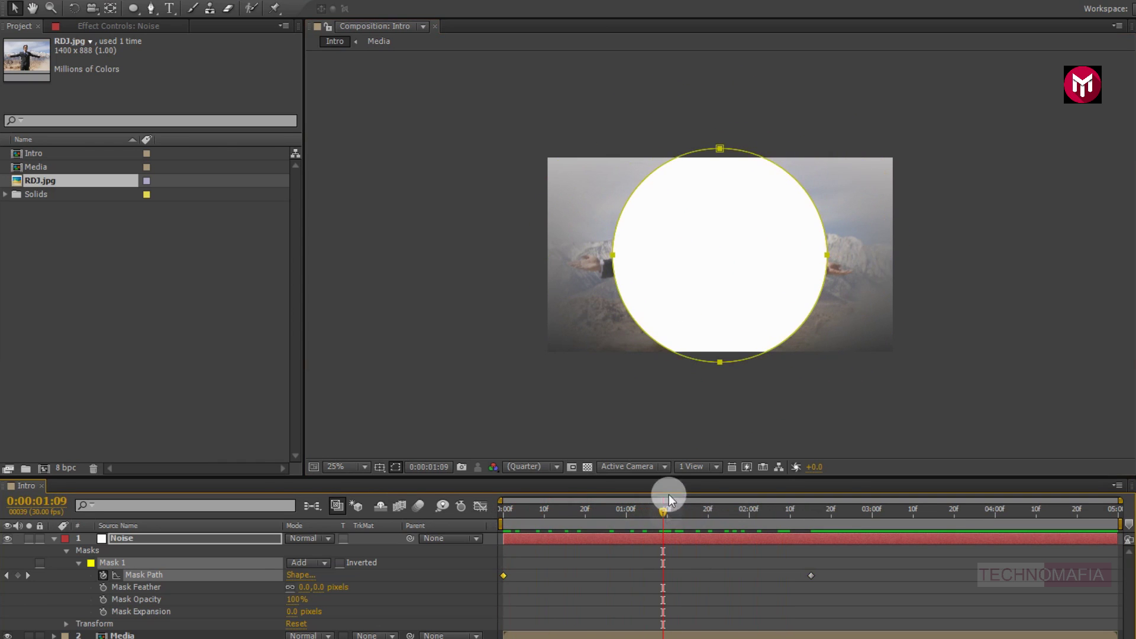
pyautogui.press('.')
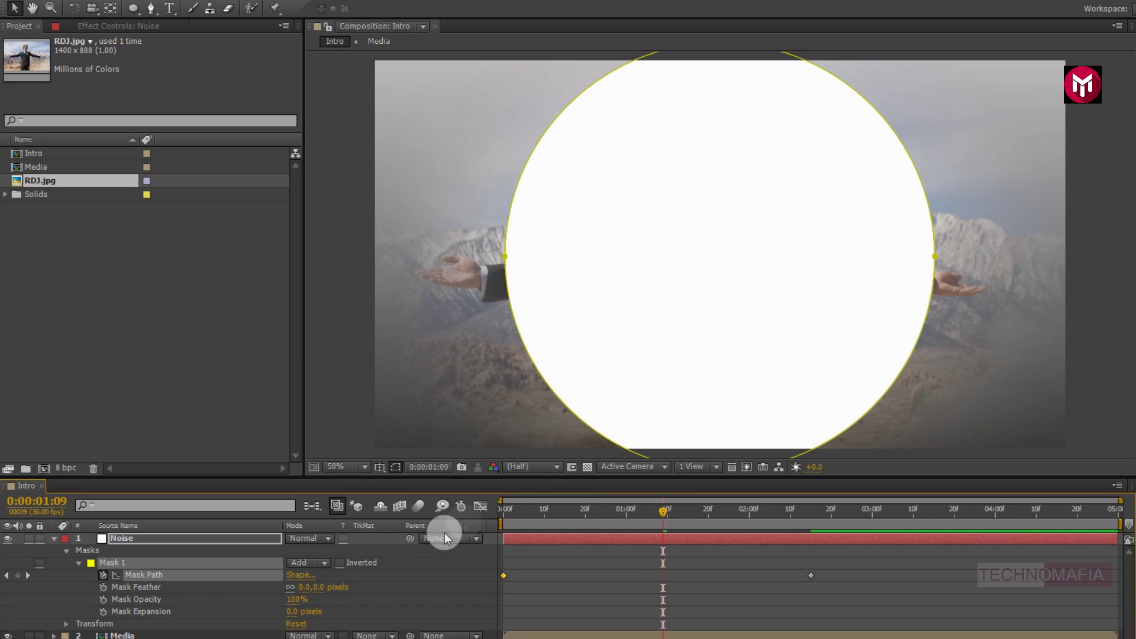
pyautogui.moveTo(305, 593); pyautogui.dragTo(480, 589)
pyautogui.moveTo(321, 588); pyautogui.dragTo(385, 588)
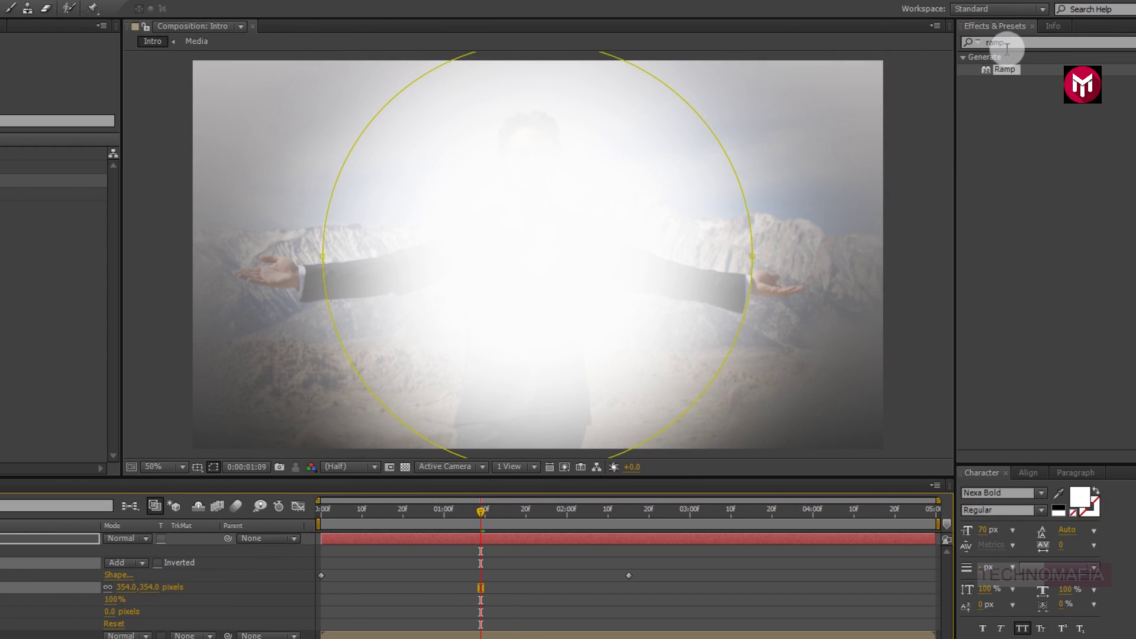
# Find the Roughen Edges effect and apply it to the Noise layer
pyautogui.click(982, 44)
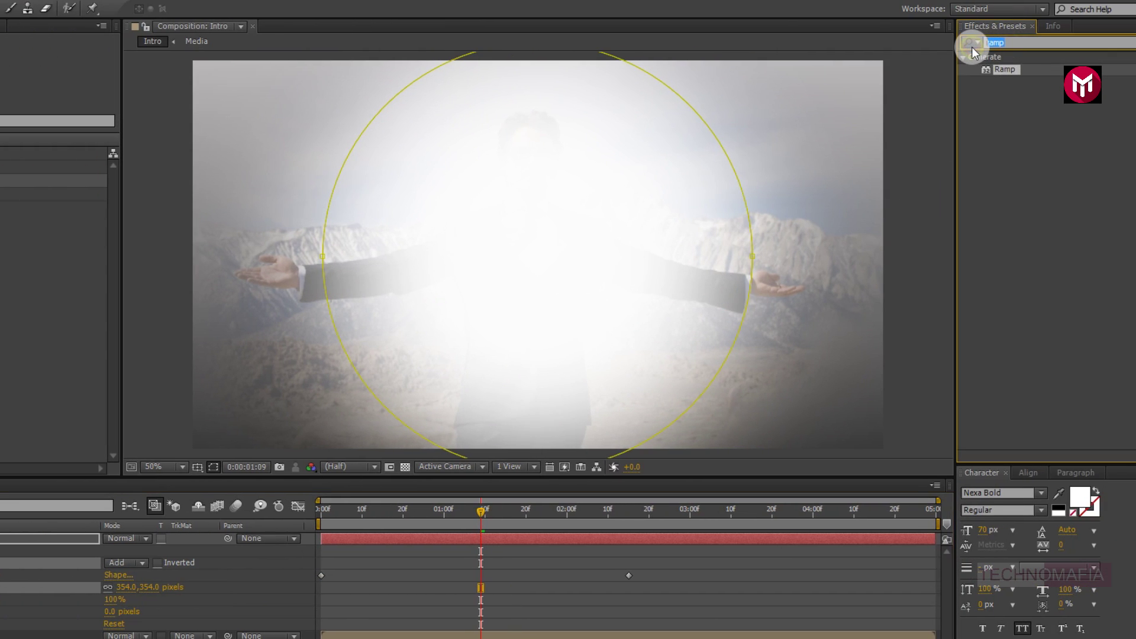
pyautogui.write('rough')
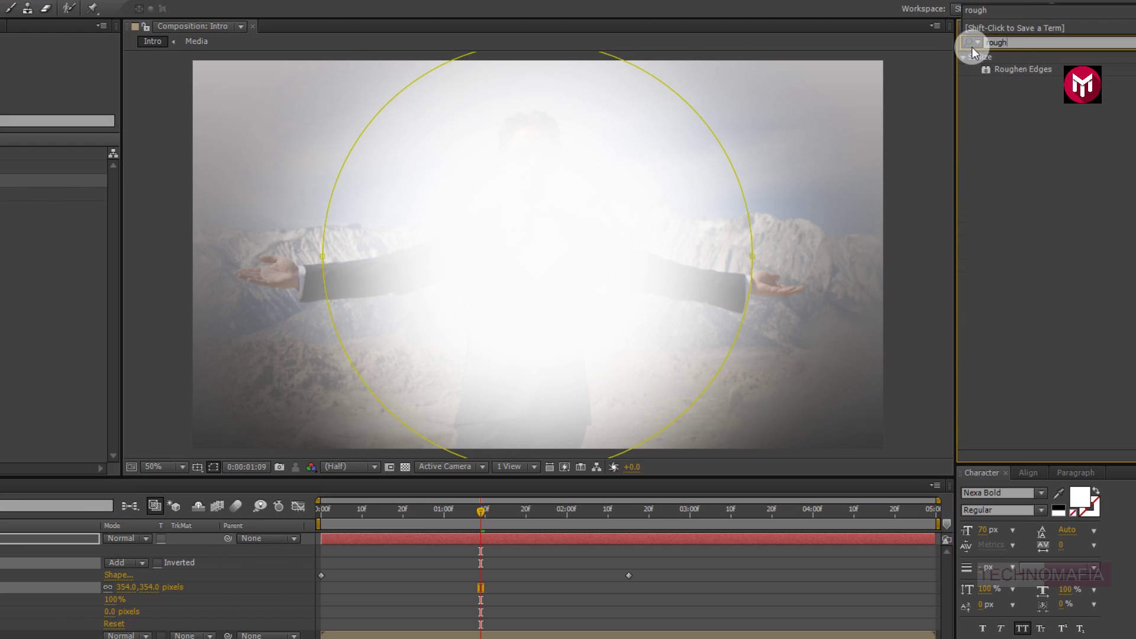
pyautogui.click(1007, 70)
pyautogui.doubleClick(1009, 71)
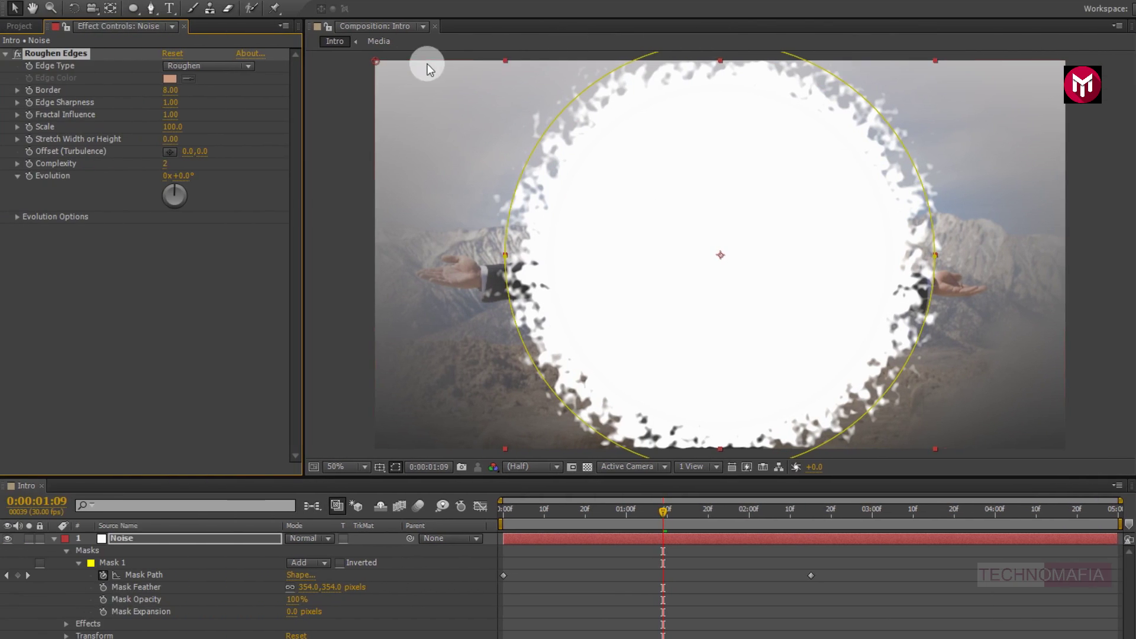
# Set Roughen Edges on the Noise layer to Scale 188, Edge Sharpness 0.16 and Border 11.20
pyautogui.moveTo(179, 129); pyautogui.dragTo(238, 126)
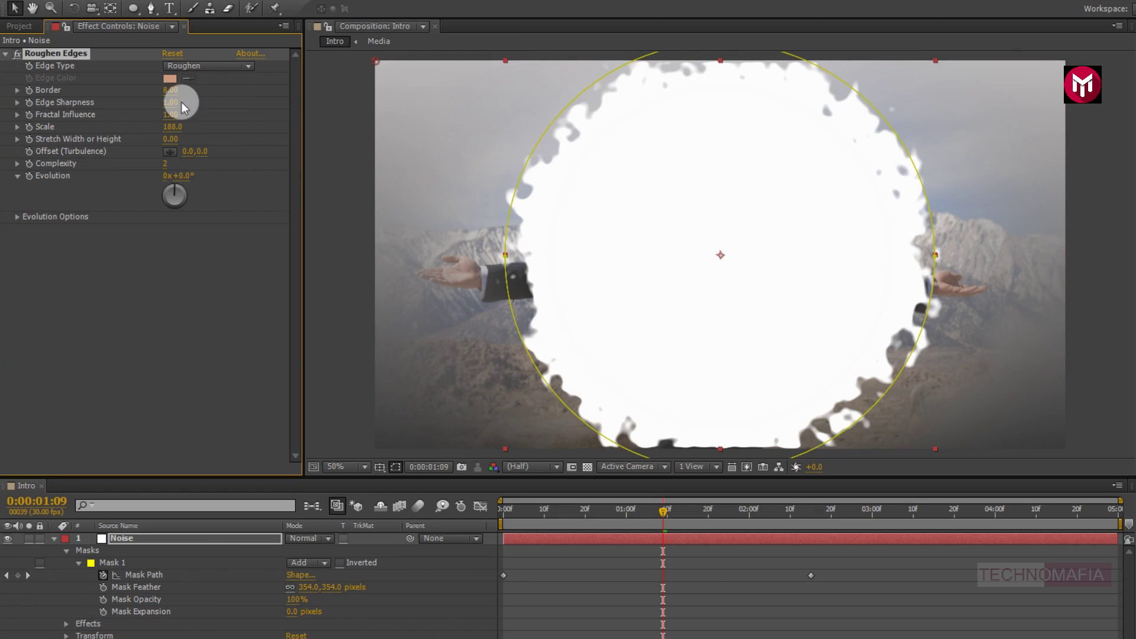
pyautogui.moveTo(170, 99); pyautogui.dragTo(124, 112)
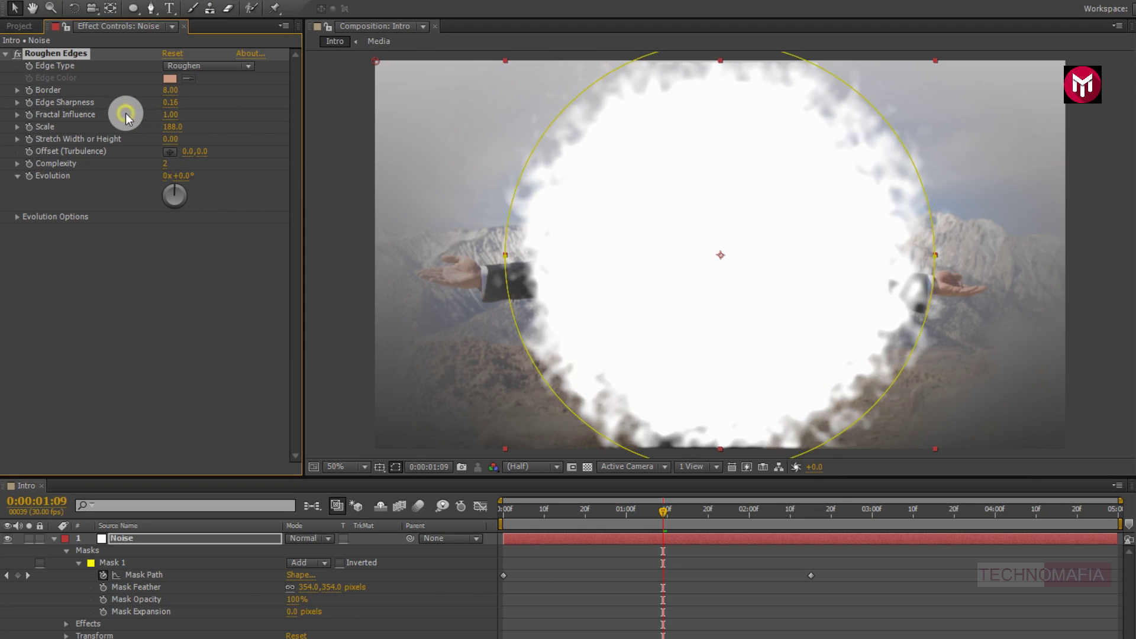
pyautogui.moveTo(180, 89); pyautogui.dragTo(195, 87)
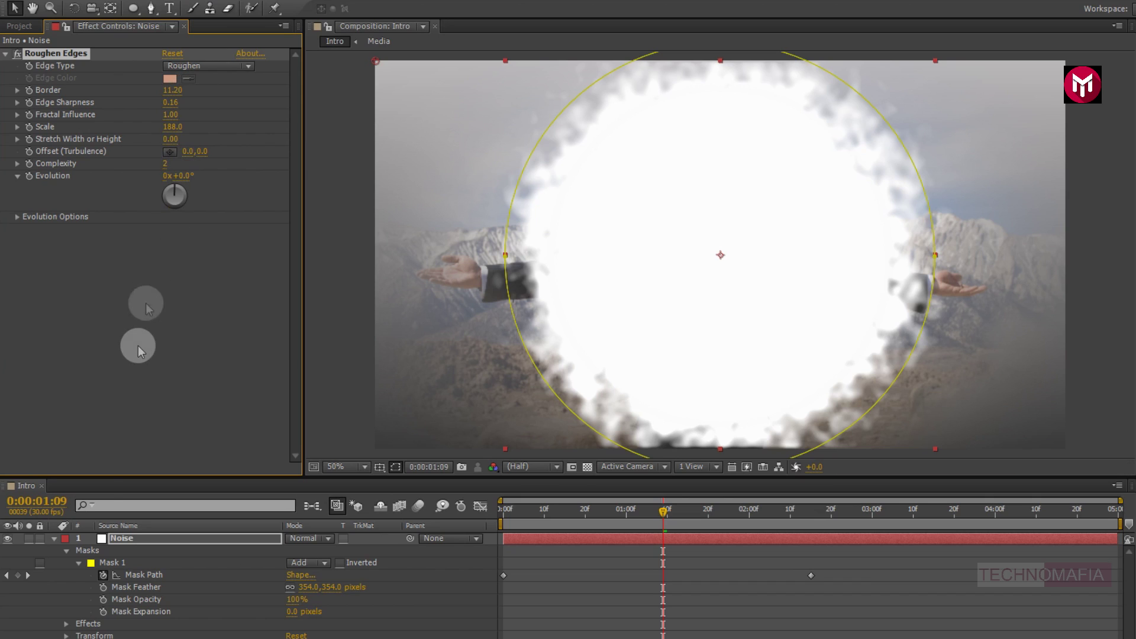
# Set the Media layer's track matte to Luma Matte "Noise" and preview the reveal from the start, ending at 0:00:01:22
pyautogui.click(55, 539)
pyautogui.click(125, 540)
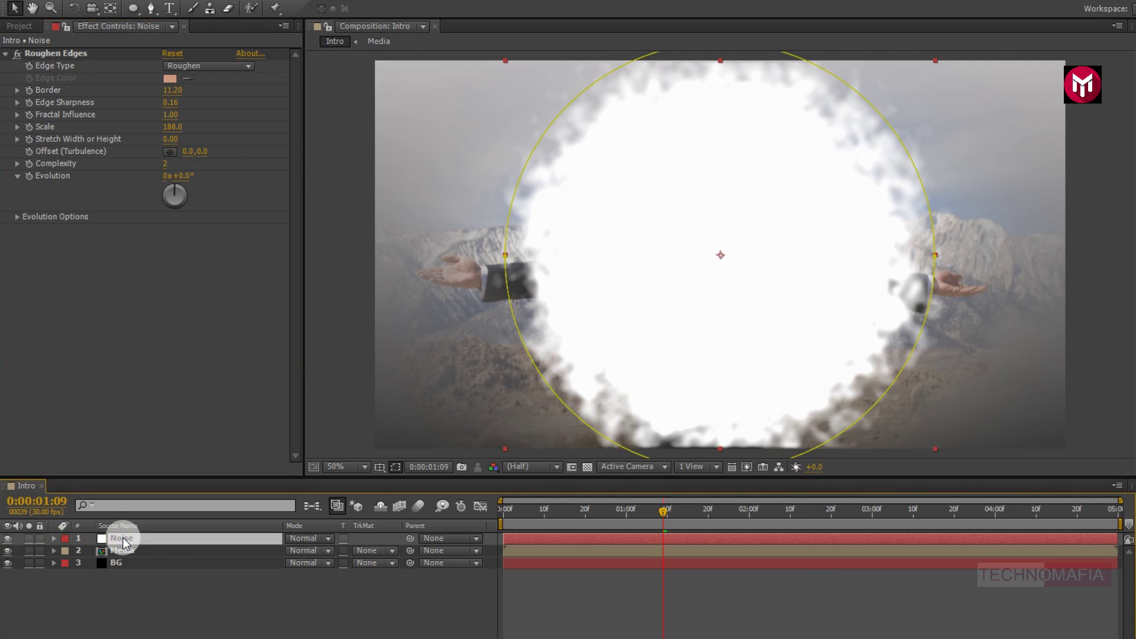
pyautogui.click(122, 550)
pyautogui.click(366, 551)
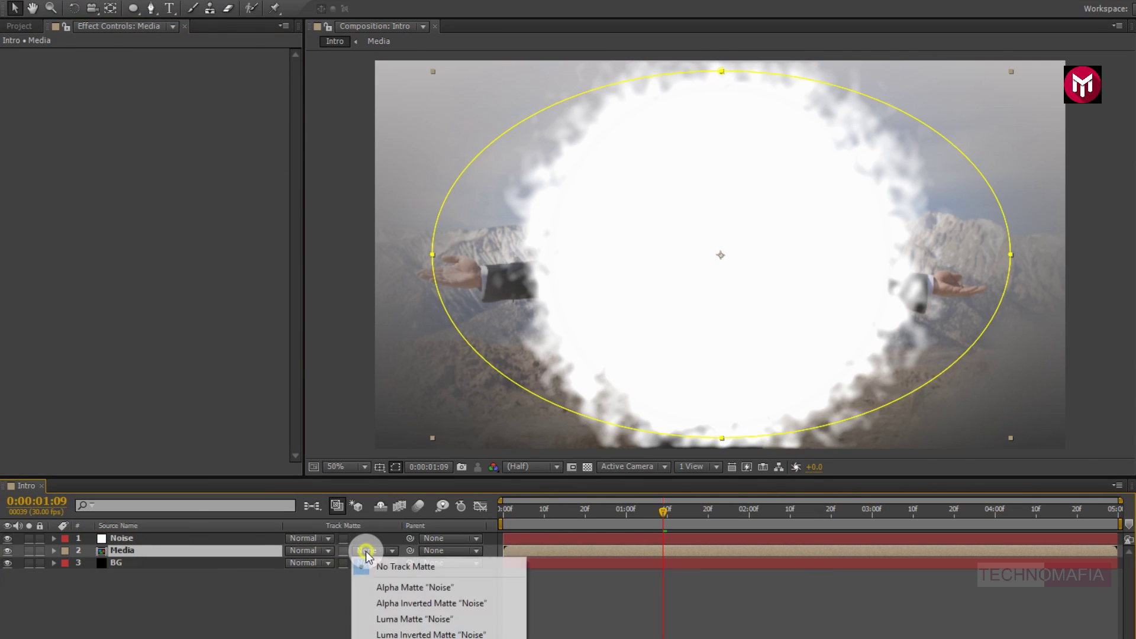
pyautogui.click(382, 617)
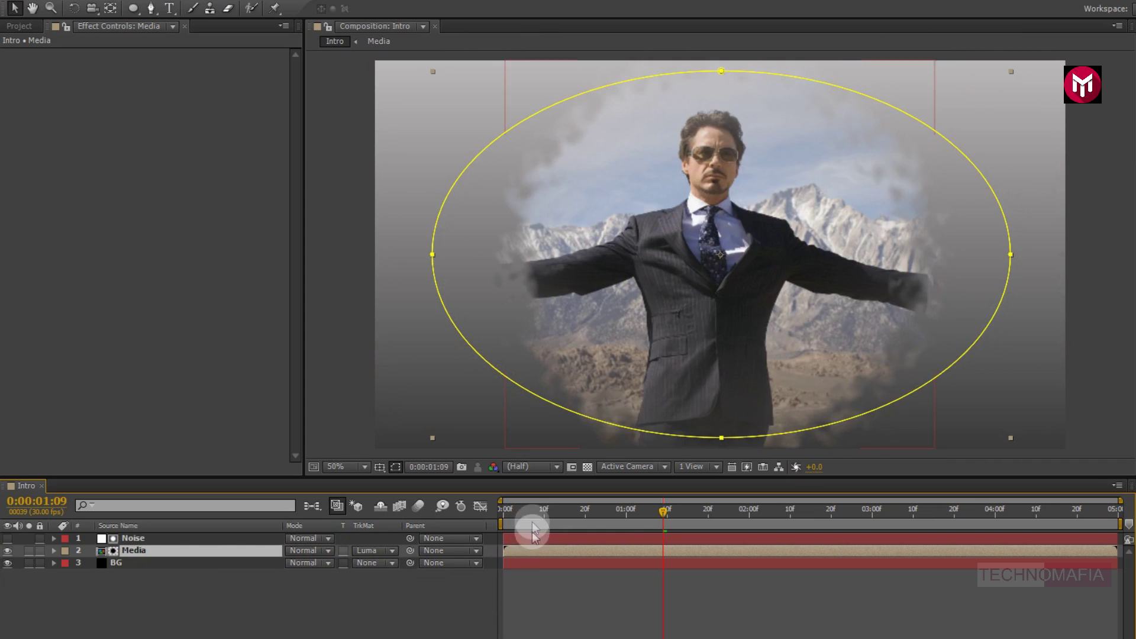
pyautogui.click(504, 512)
pyautogui.press('space')
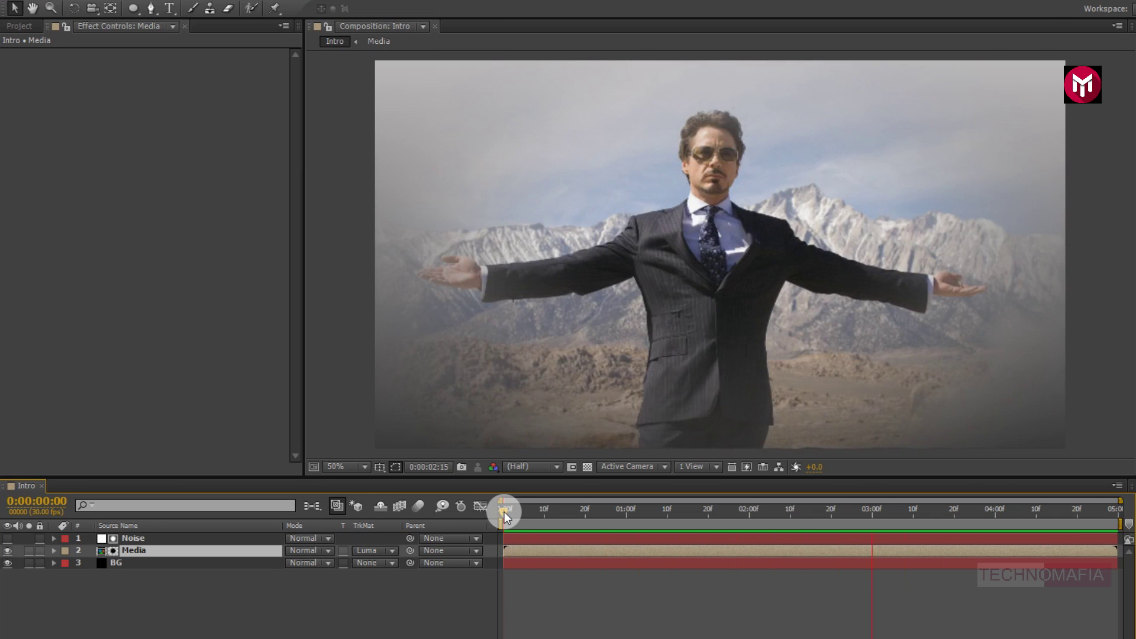
pyautogui.moveTo(504, 513); pyautogui.dragTo(717, 513)
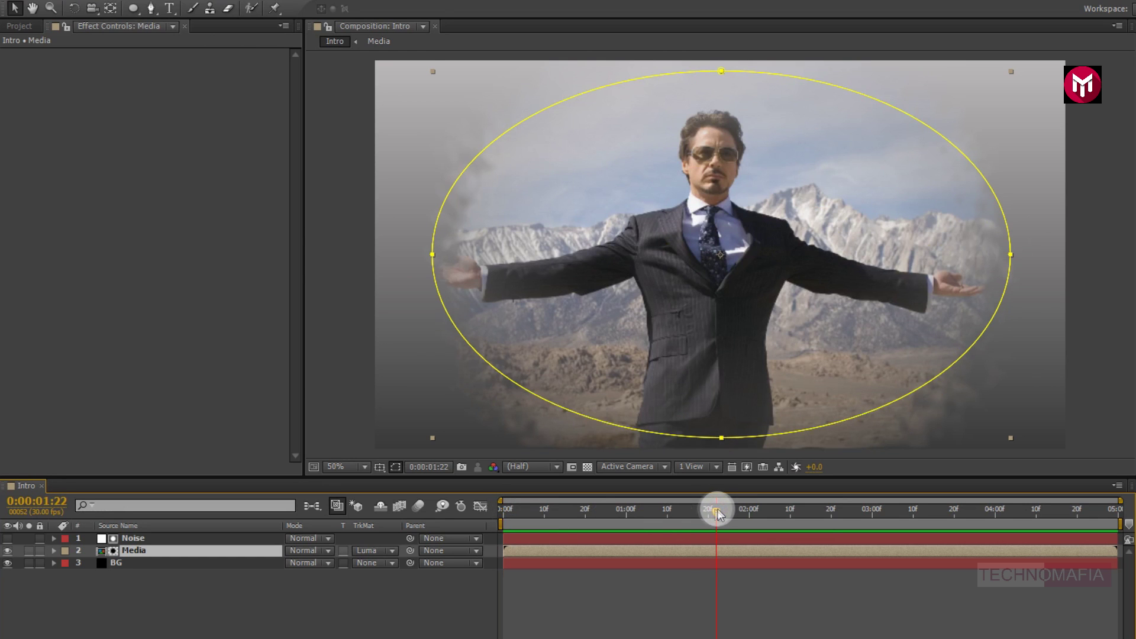
# Add an adjustment layer and draw a centered elliptical mask on it, slightly smaller than the frame
pyautogui.rightClick(170, 614)
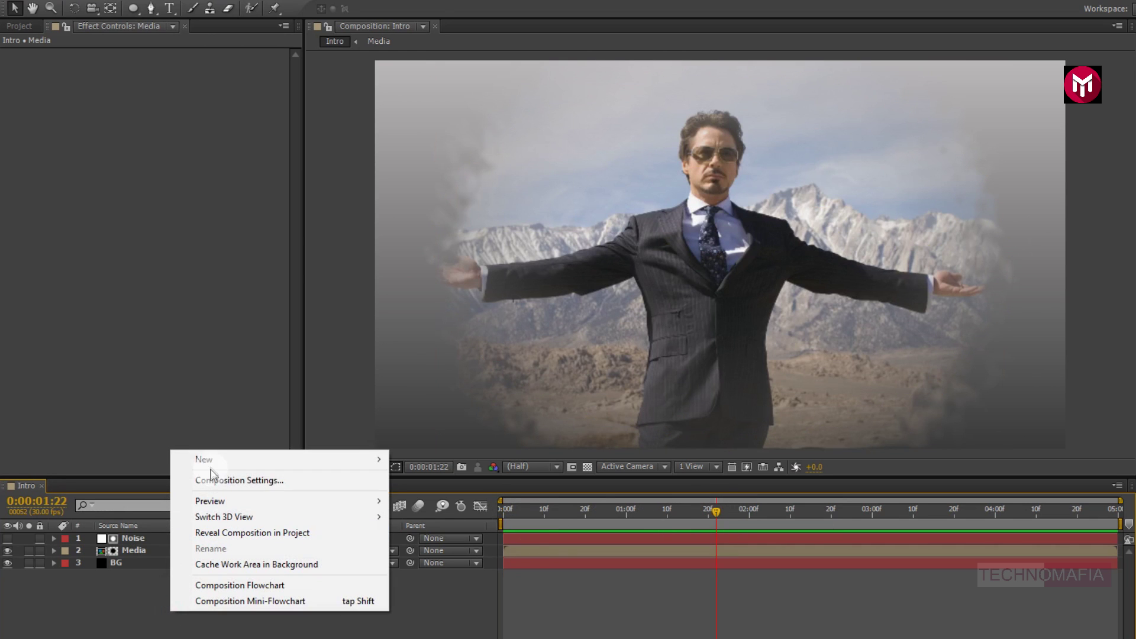
pyautogui.moveTo(216, 465)
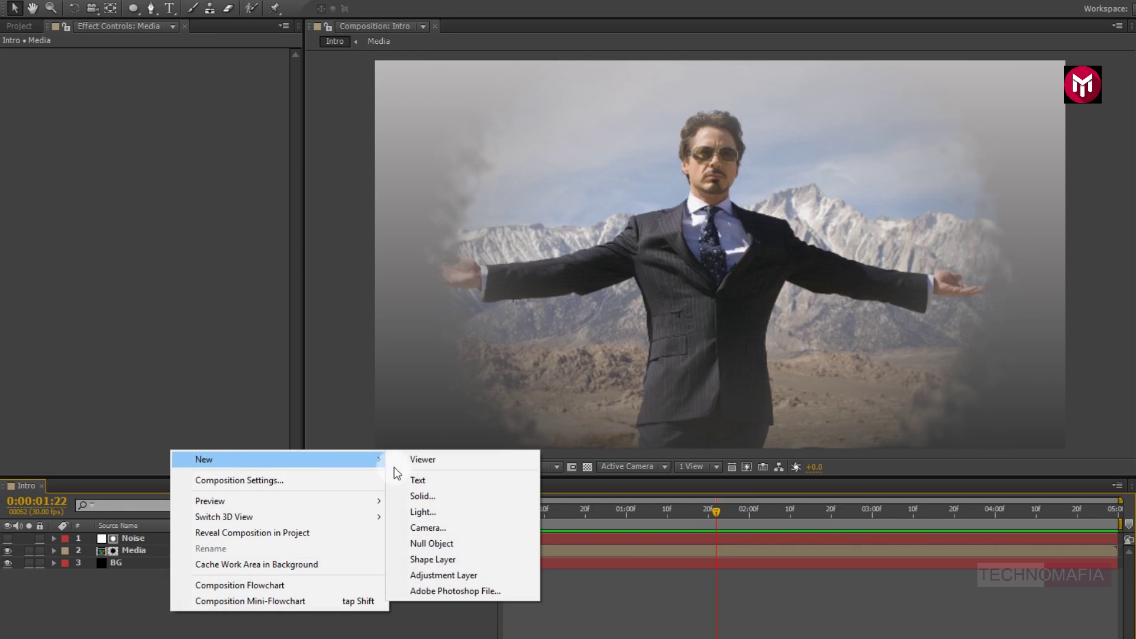
pyautogui.click(409, 575)
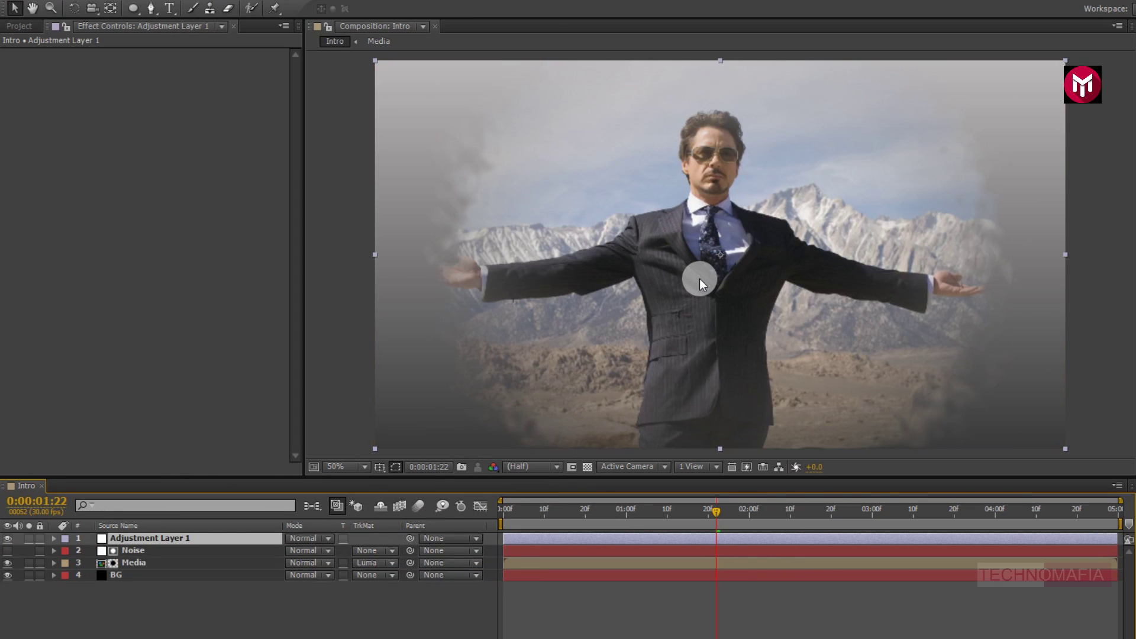
pyautogui.click(133, 7)
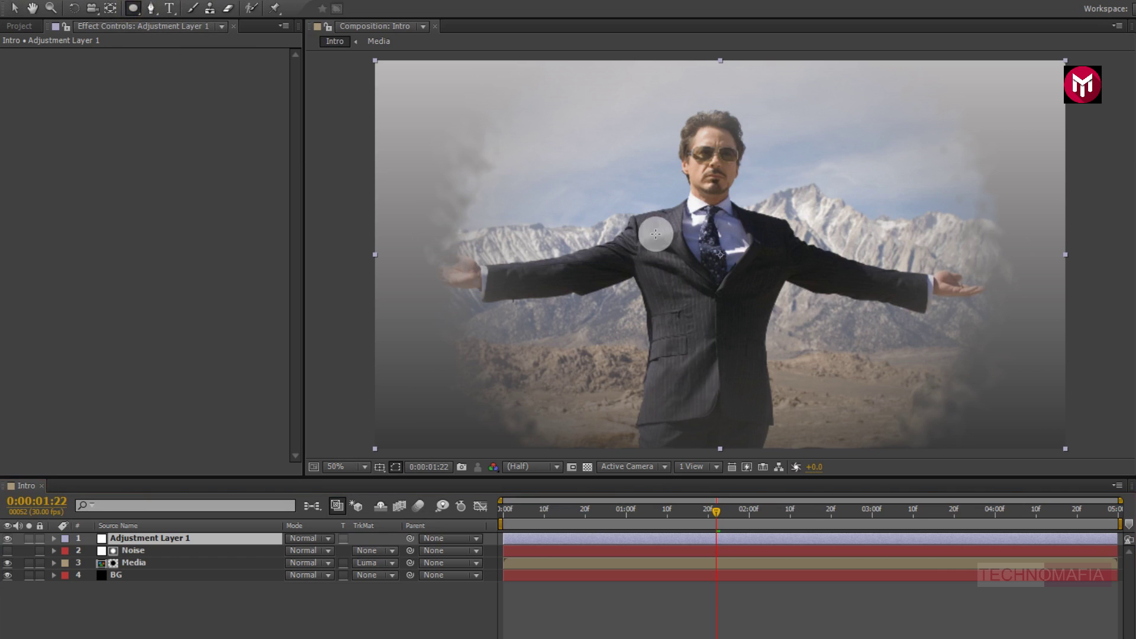
pyautogui.moveTo(721, 255); pyautogui.dragTo(980, 81)
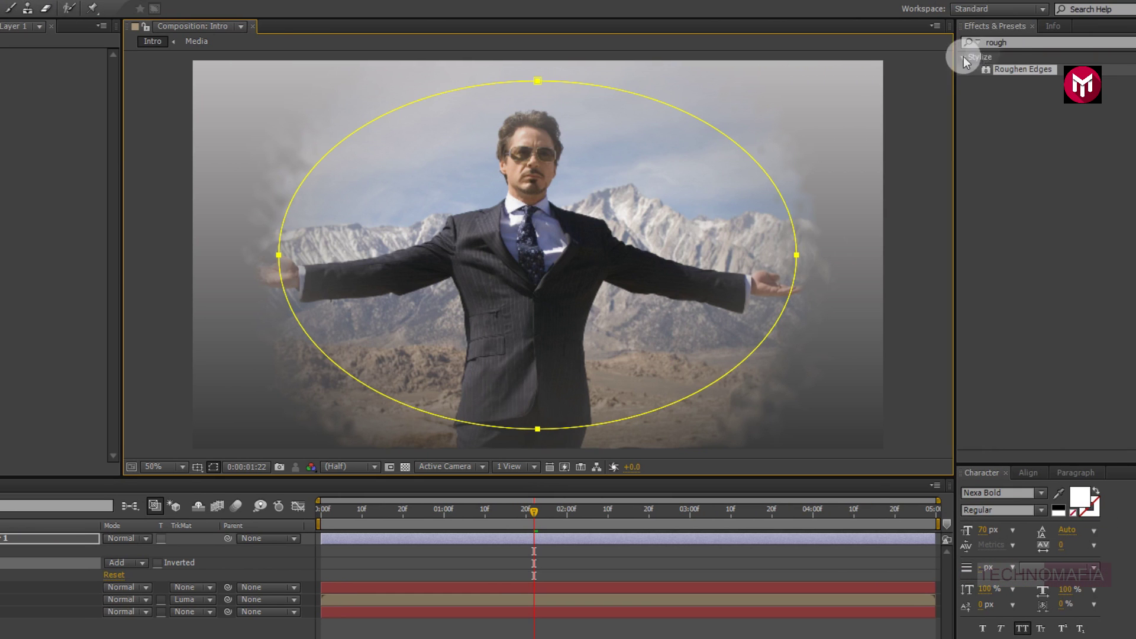
# Apply Curves to the adjustment layer and pull the RGB curve's midpoint down slightly to darken the image
pyautogui.click(979, 39)
pyautogui.write('curv')
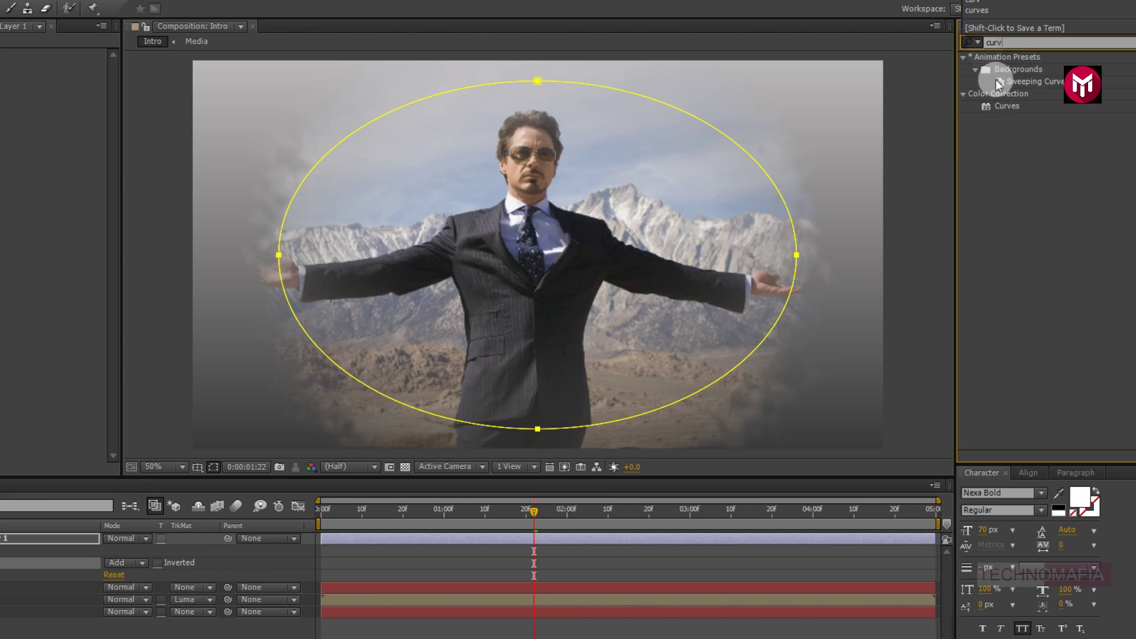
pyautogui.doubleClick(1007, 106)
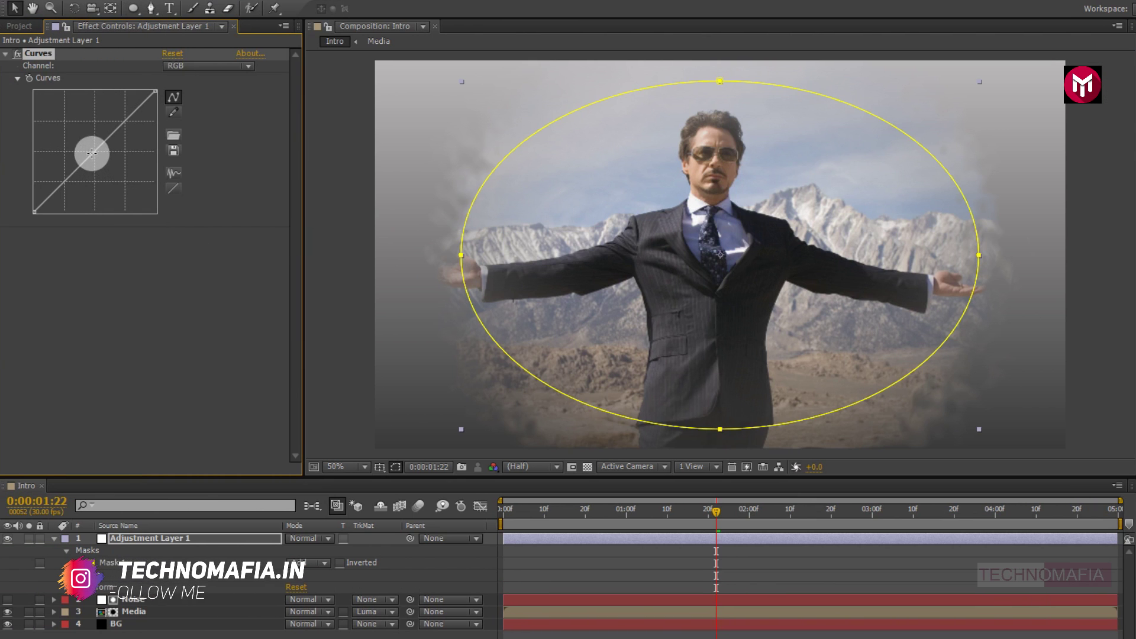
pyautogui.click(91, 152)
pyautogui.moveTo(91, 152); pyautogui.dragTo(92, 165)
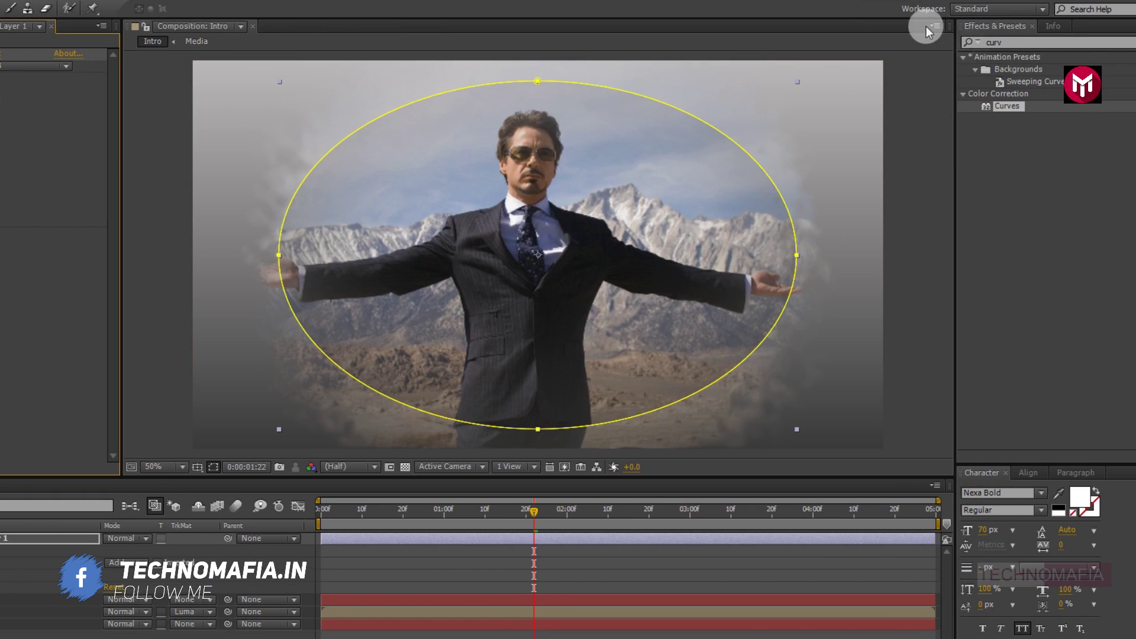
# Apply Fast Blur to the adjustment layer with Blurriness 1 and Repeat Edge Pixels enabled
pyautogui.click(1014, 42)
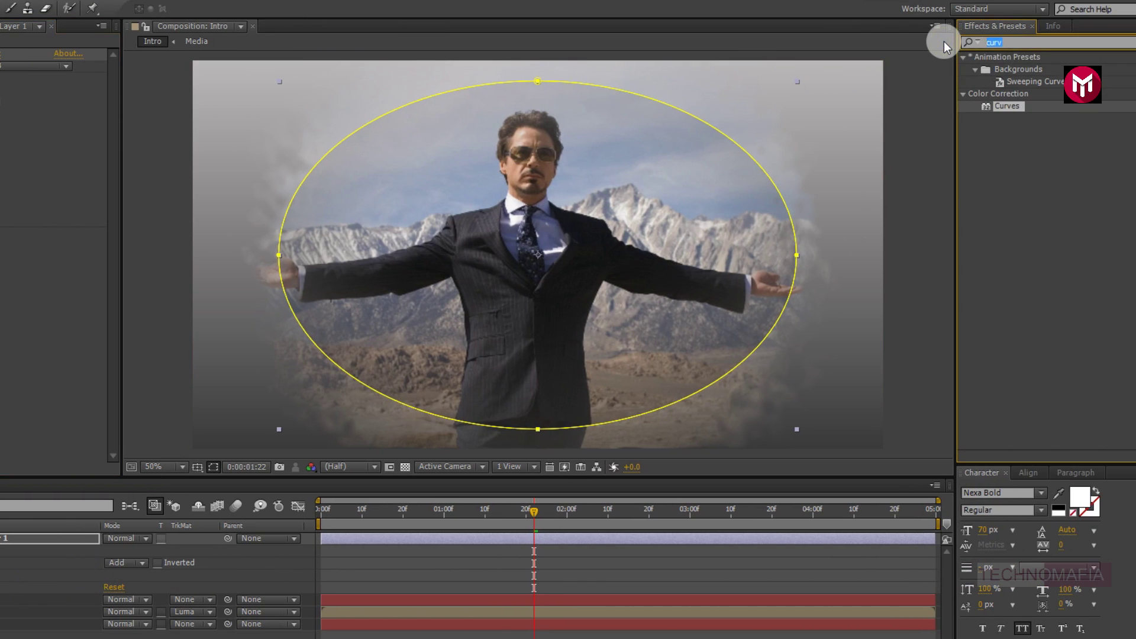
pyautogui.write('blur')
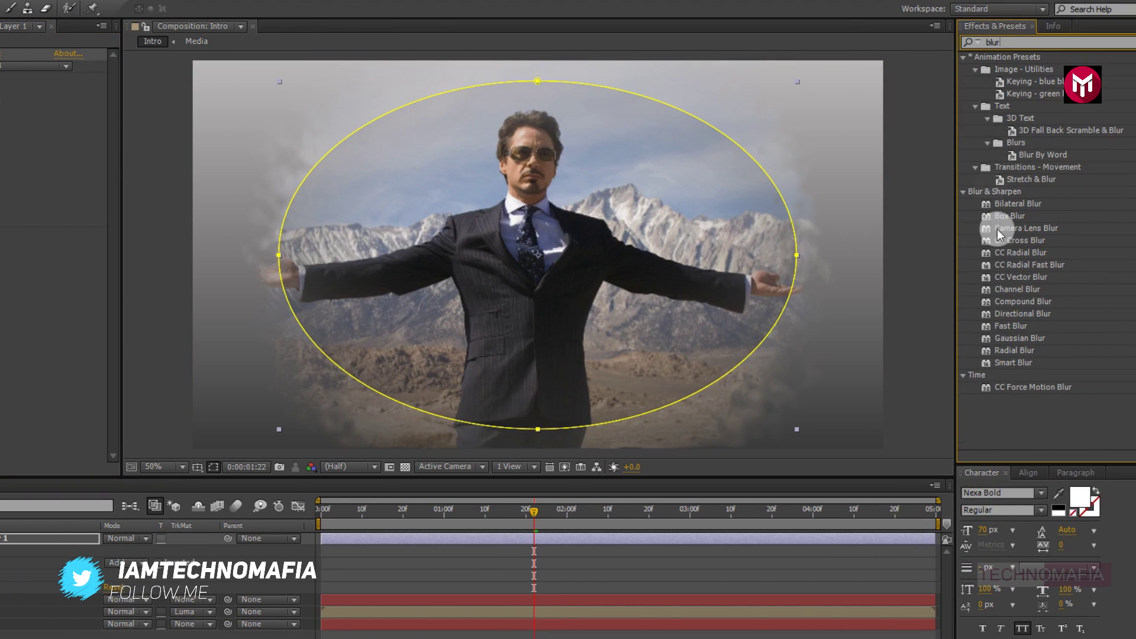
pyautogui.doubleClick(1007, 328)
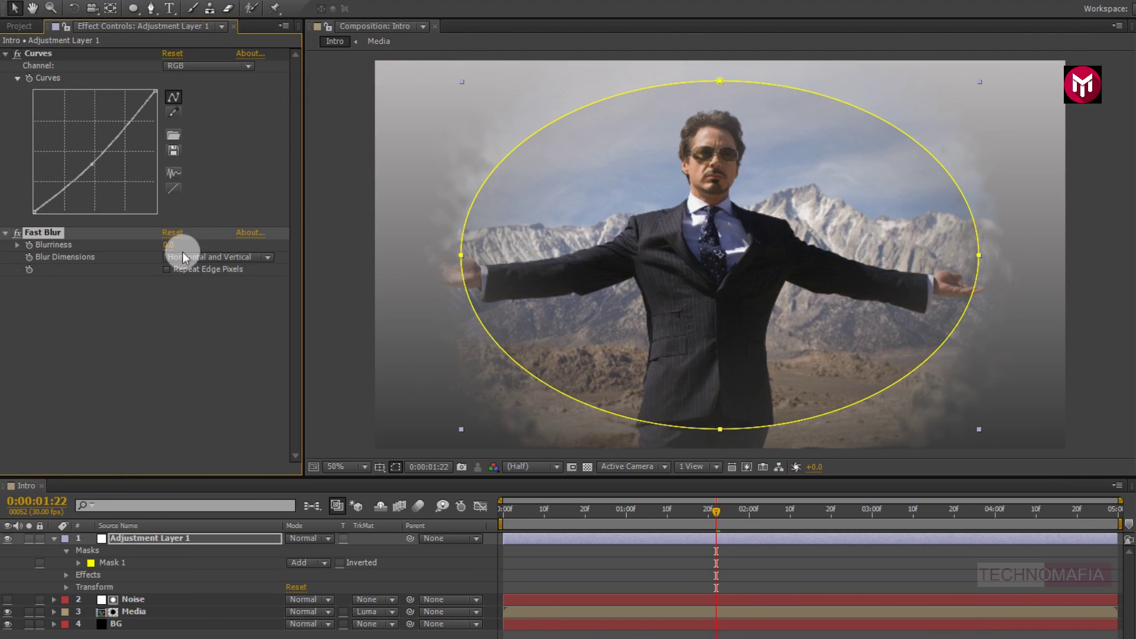
pyautogui.click(170, 249)
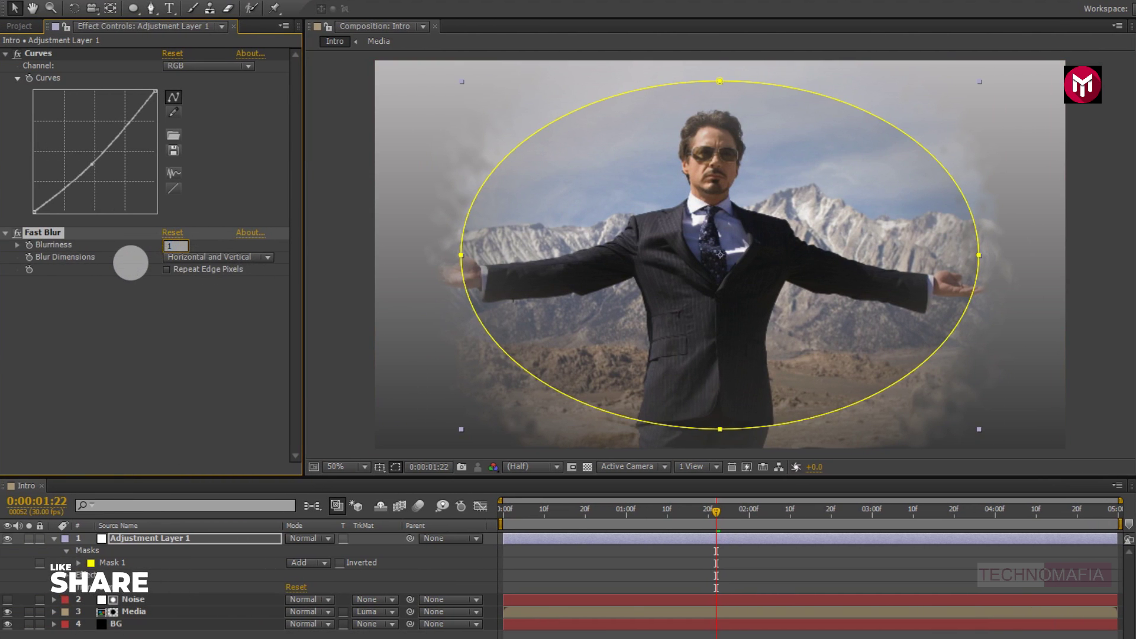
pyautogui.click(165, 270)
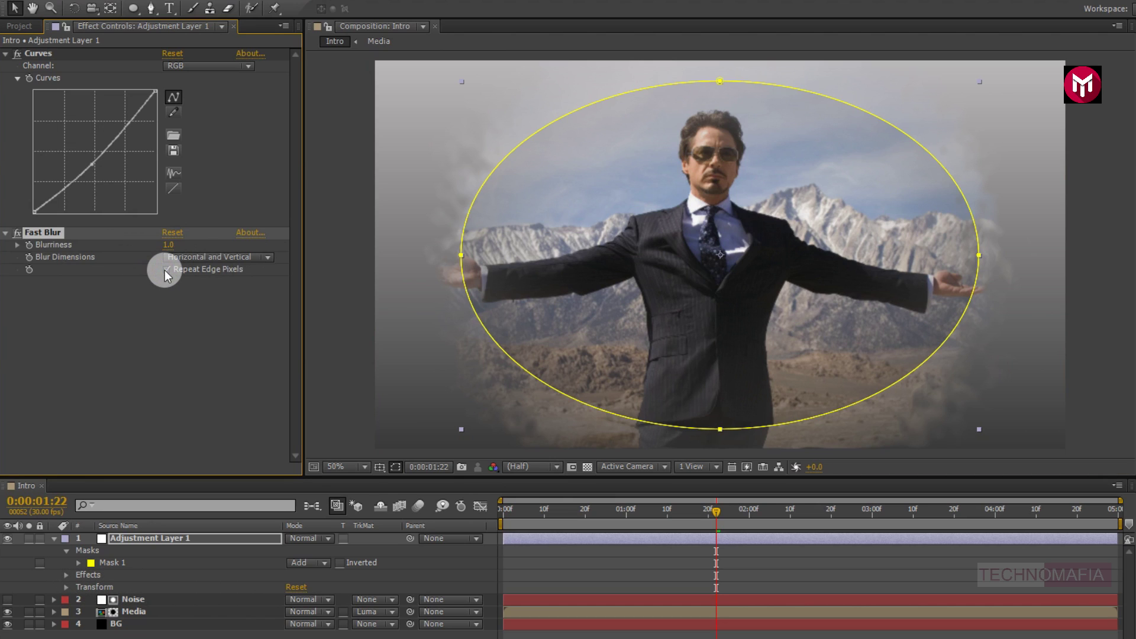
# Set the adjustment layer's mask to Subtract with a feather of 294 pixels, and collapse the layer's properties
pyautogui.click(305, 565)
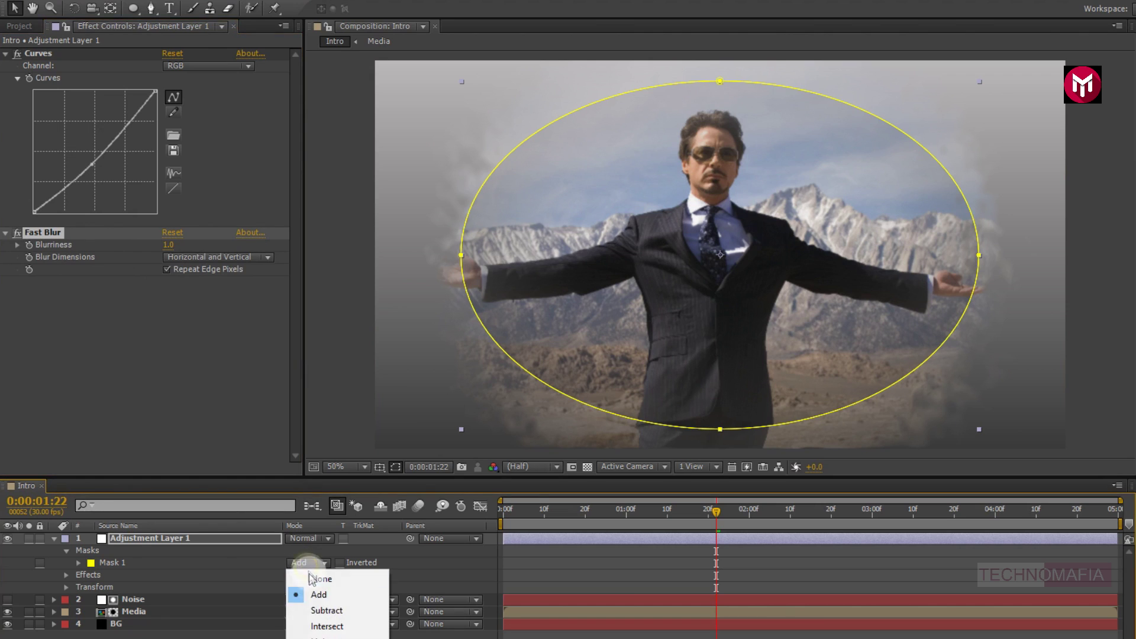
pyautogui.click(318, 610)
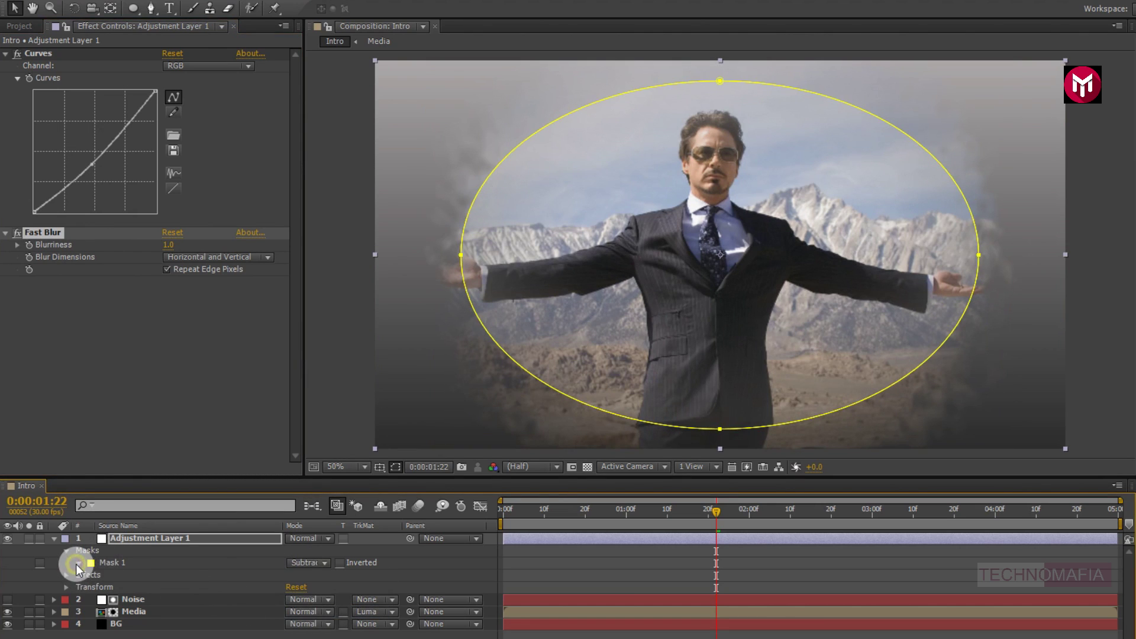
pyautogui.click(78, 563)
pyautogui.moveTo(303, 589); pyautogui.dragTo(503, 578)
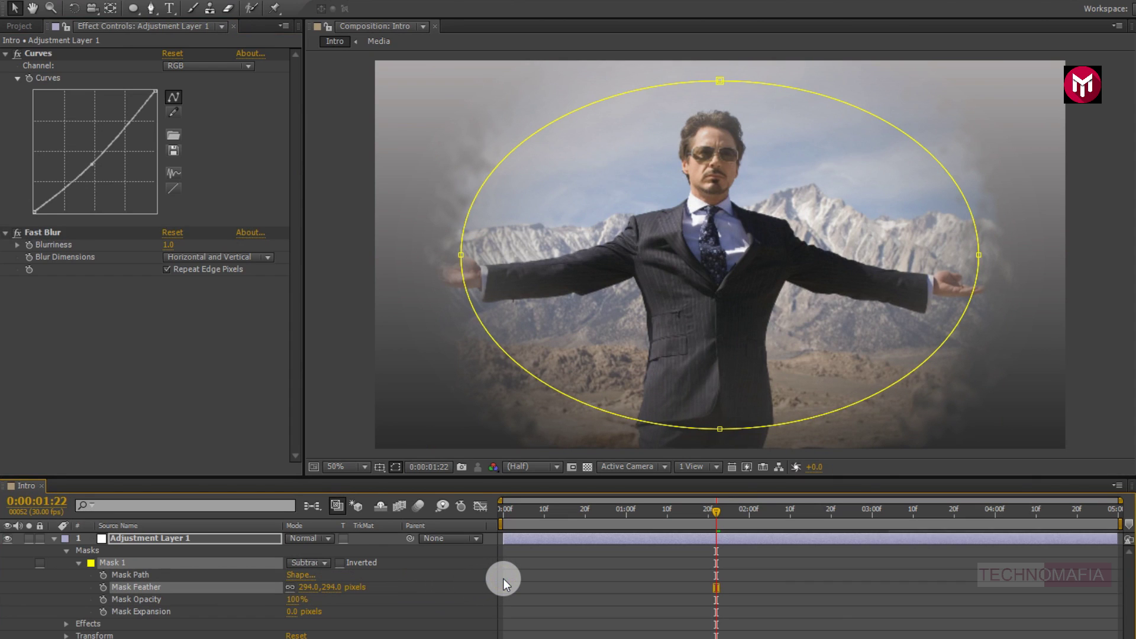
pyautogui.click(74, 550)
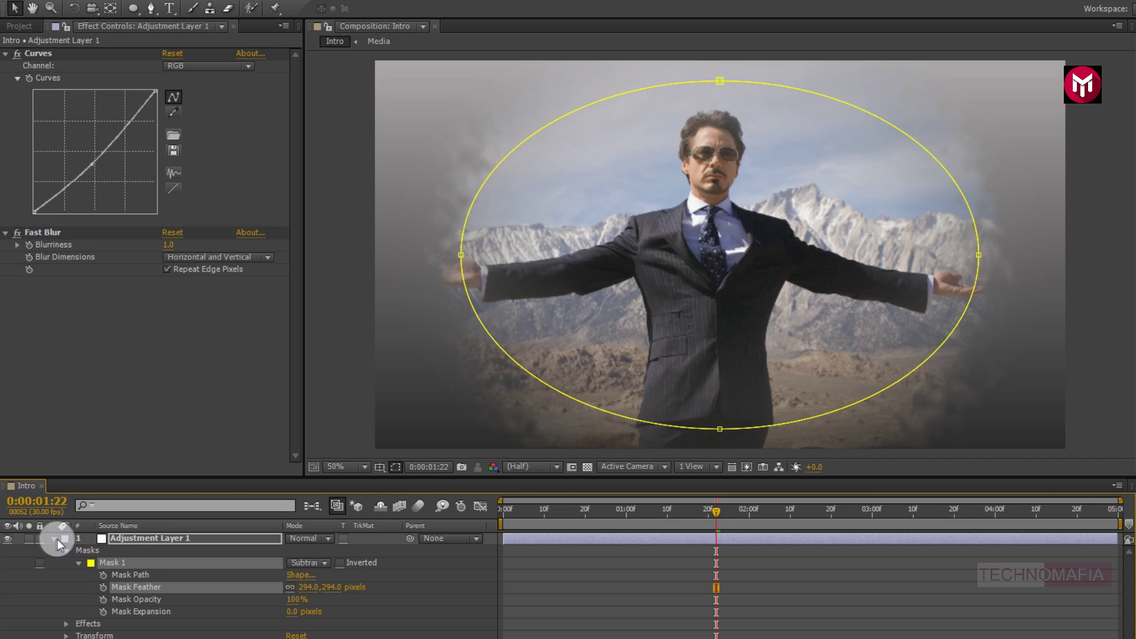
pyautogui.click(55, 538)
pyautogui.click(157, 589)
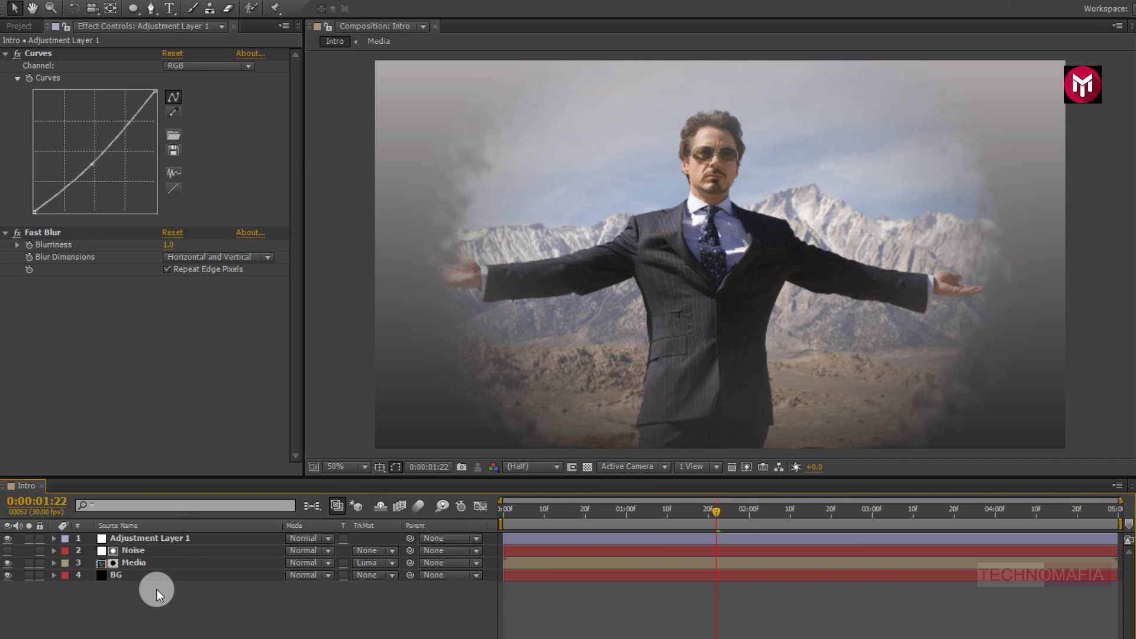
# Add a text layer over the photo reading "ROBERT DOWNEY JR" with "AS IRON MAN" on a second line
pyautogui.click(170, 8)
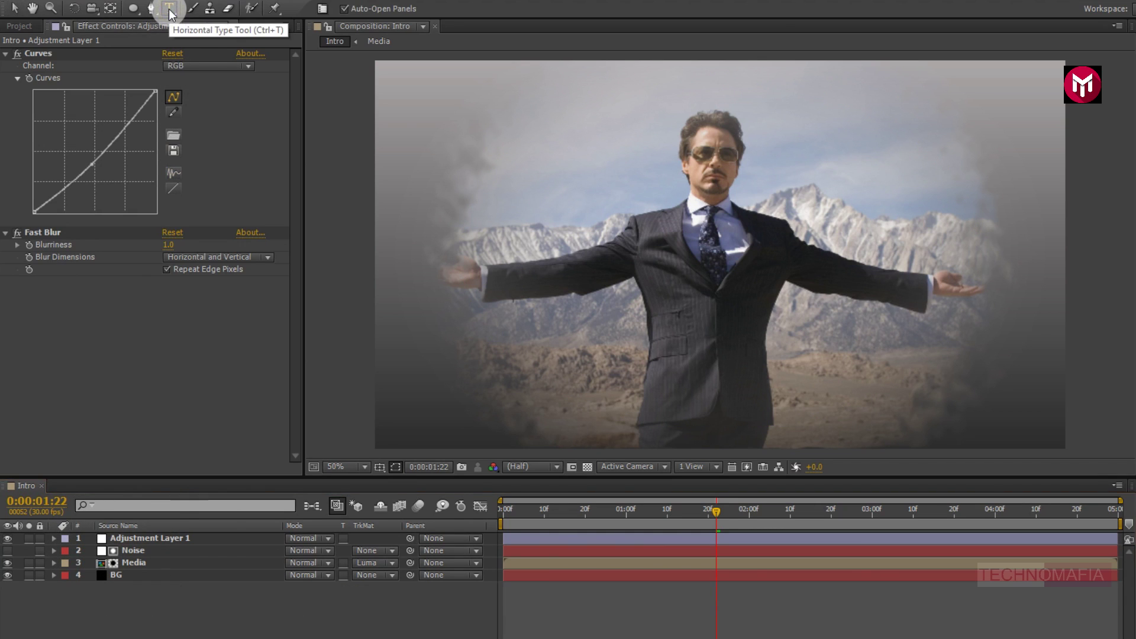
pyautogui.click(616, 253)
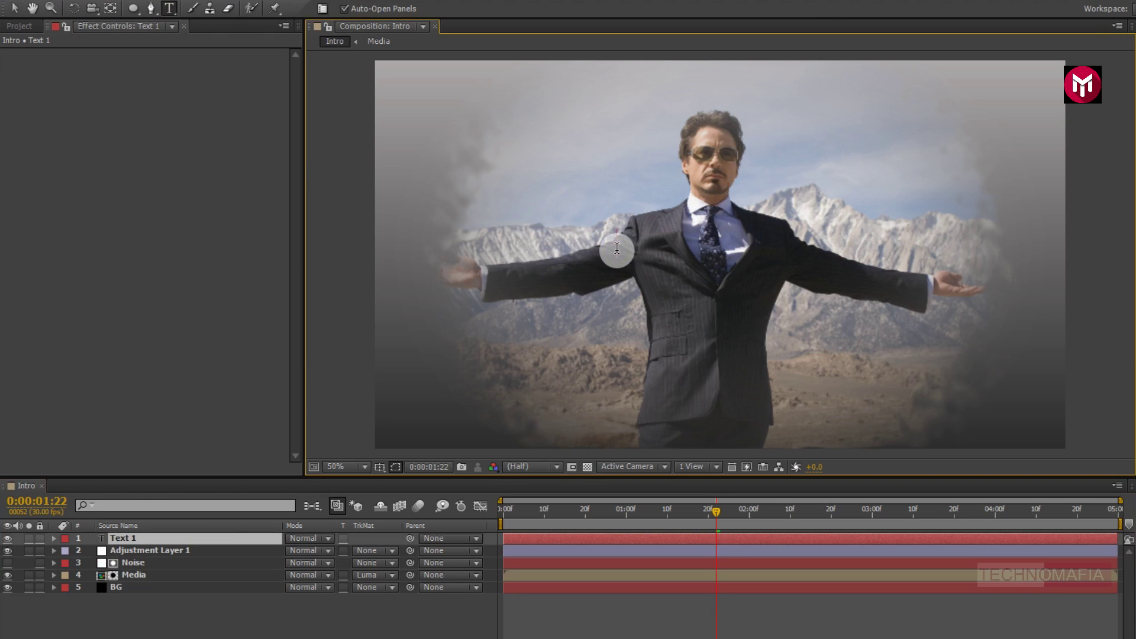
pyautogui.write('ROBERT DOWNEY')
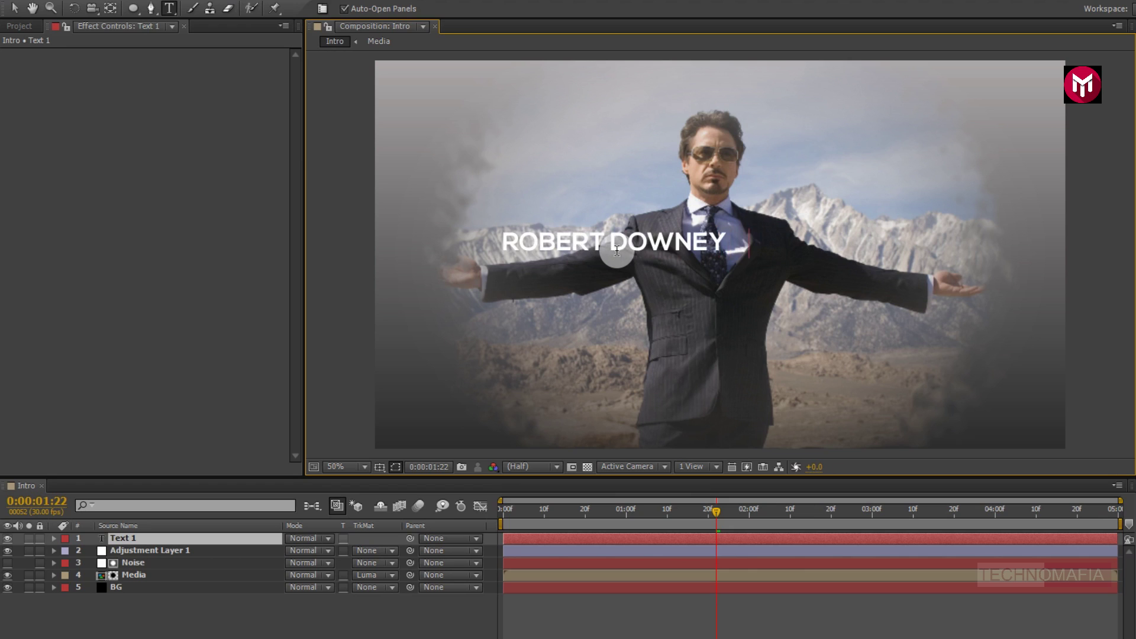
pyautogui.write(' JR AS IRON MAN')
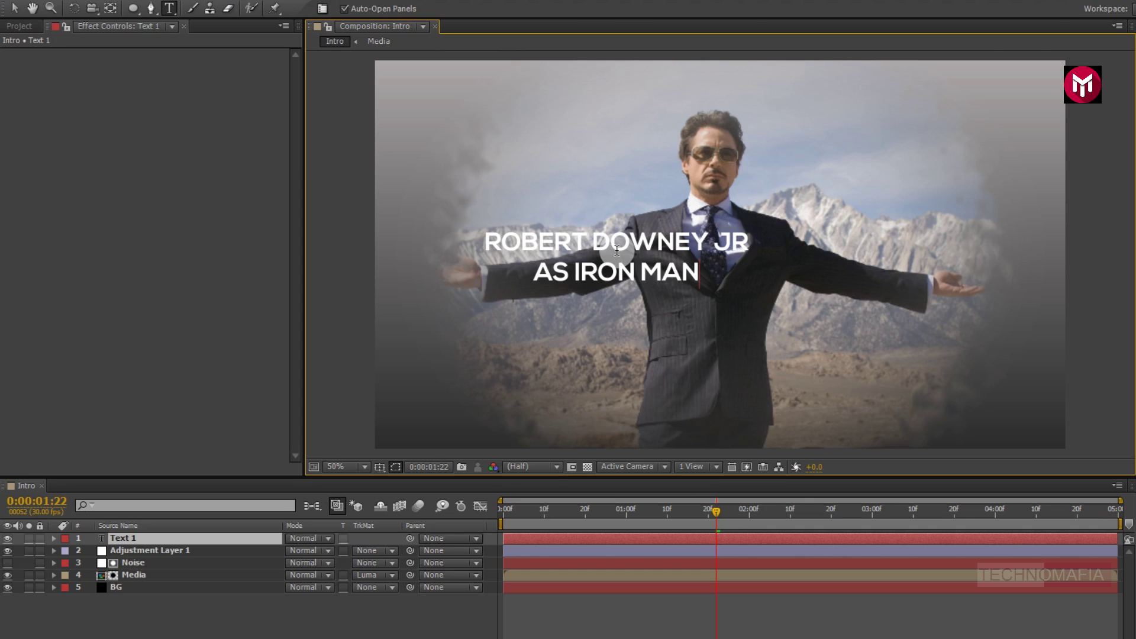
# Set the "AS IRON MAN" line in Nexa Light and center the text layer horizontally in the composition
pyautogui.moveTo(533, 274); pyautogui.dragTo(701, 275)
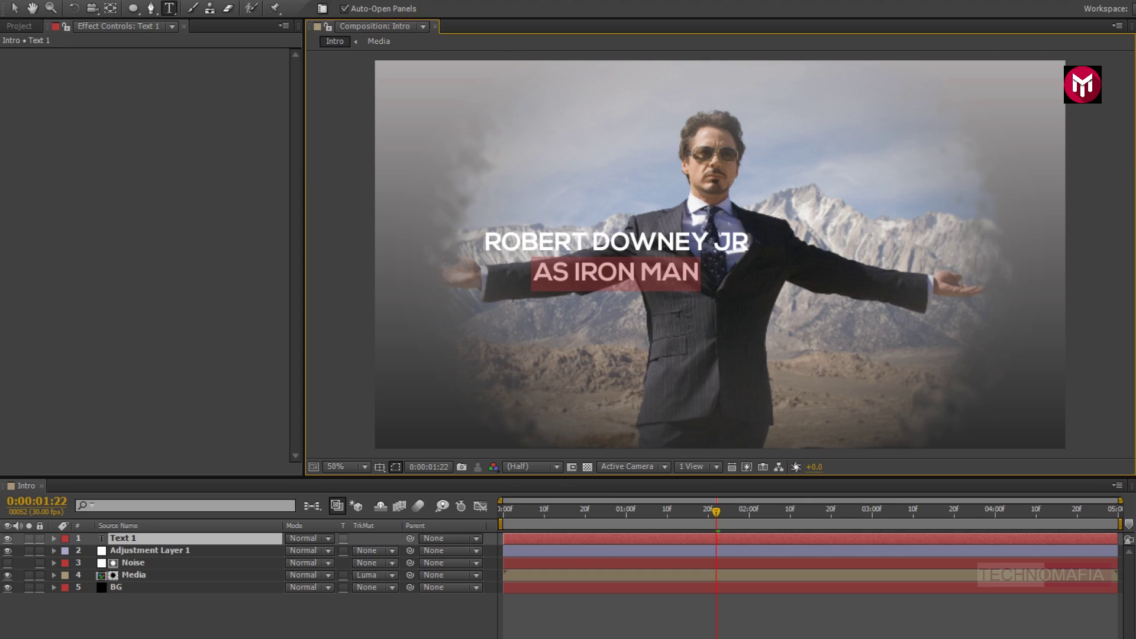
pyautogui.hotkey('ctrl', 'shift', 'b')
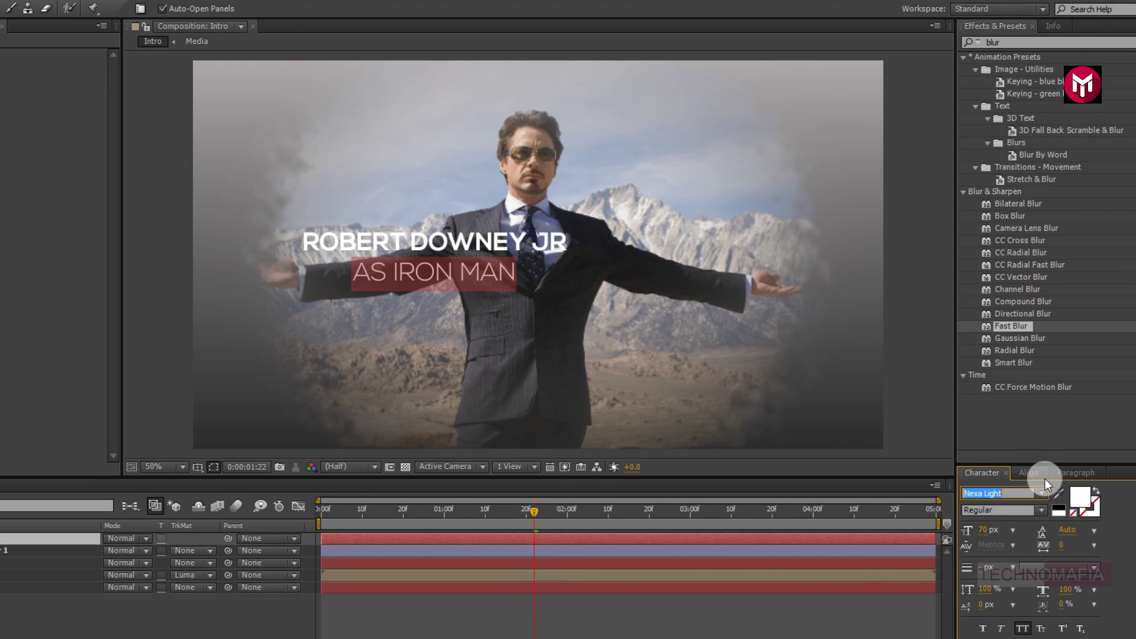
pyautogui.click(1029, 473)
pyautogui.click(998, 506)
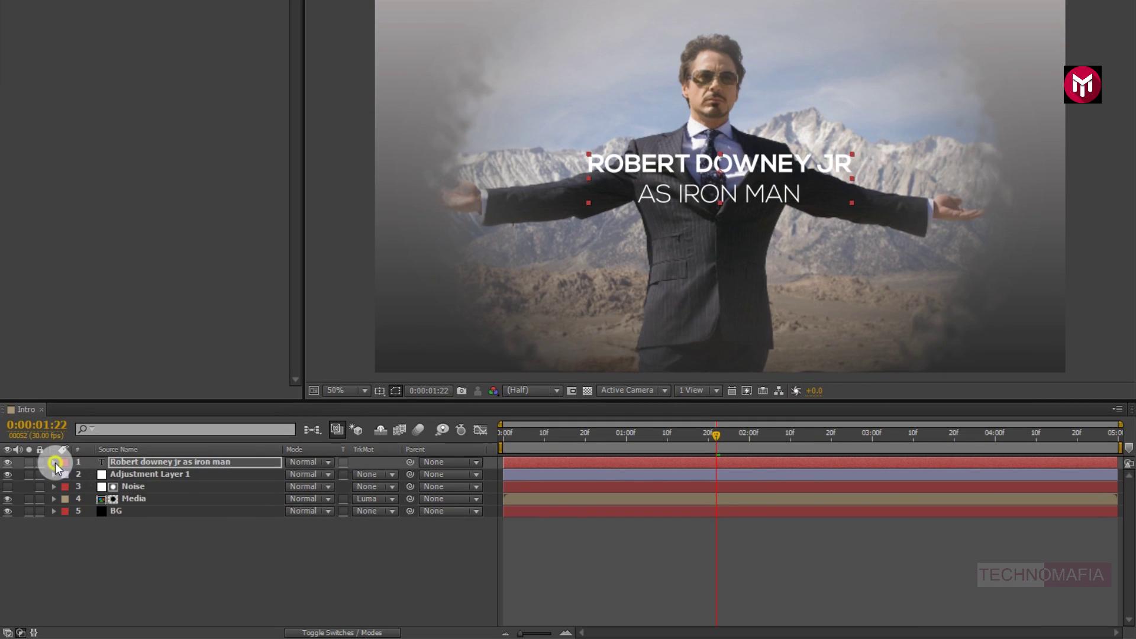
# Set the text layer's Grouping Alignment to 0, -33% under its More Options
pyautogui.click(54, 462)
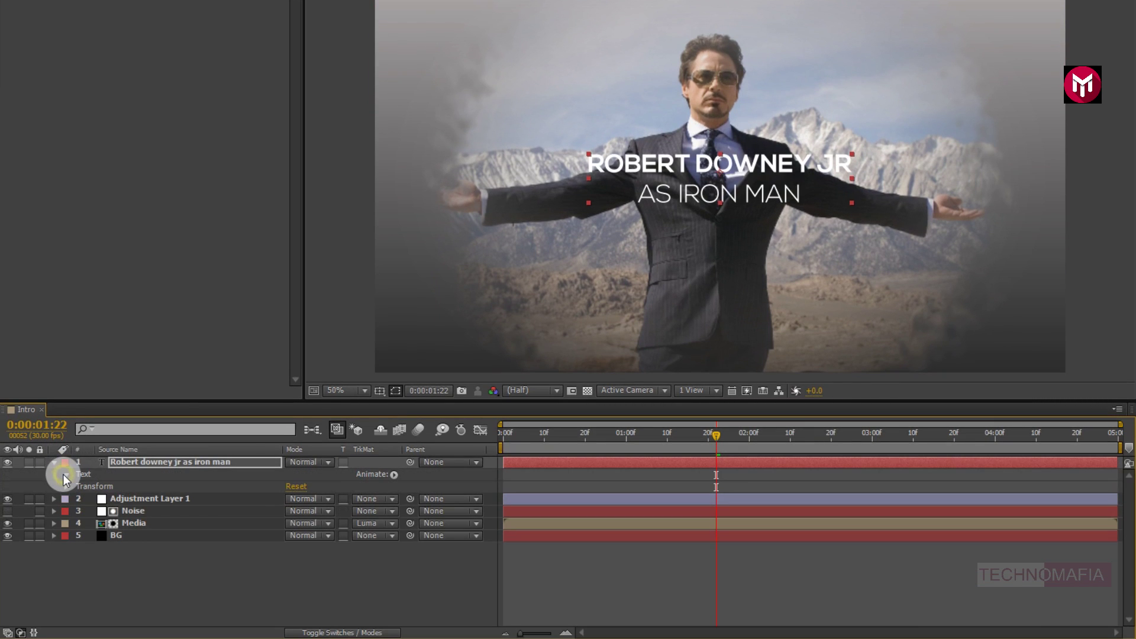
pyautogui.click(62, 474)
pyautogui.click(78, 511)
pyautogui.moveTo(304, 533)
pyautogui.mouseDown()
pyautogui.moveTo(328, 537)
pyautogui.moveTo(261, 545)
pyautogui.moveTo(296, 546)
pyautogui.mouseUp()
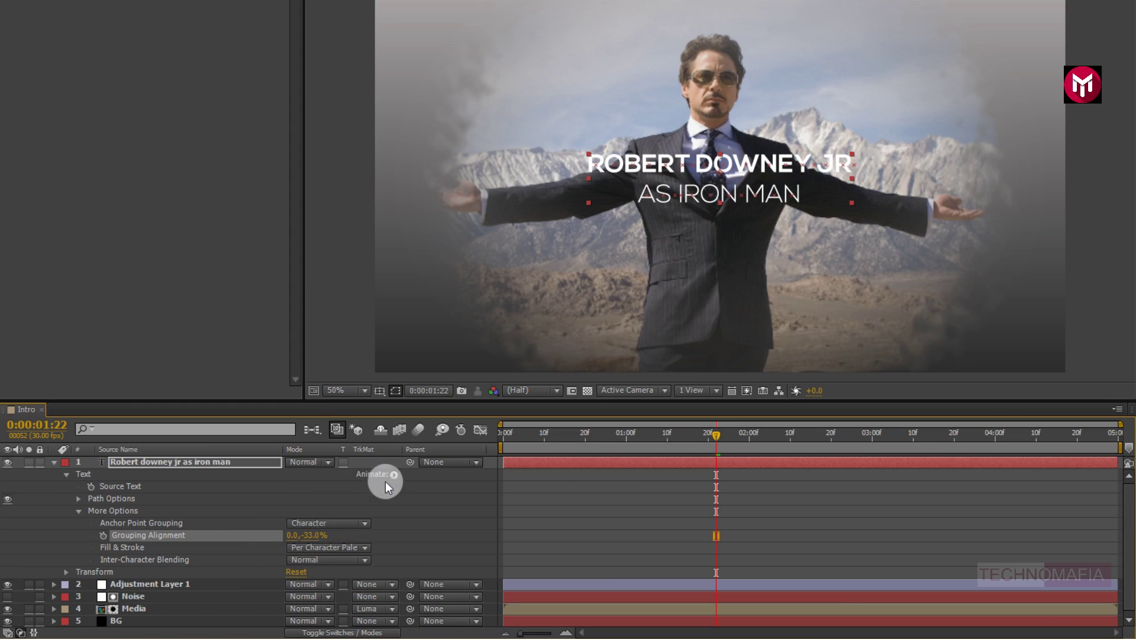
# Add a Tracking animator to the title text layer
pyautogui.click(261, 461)
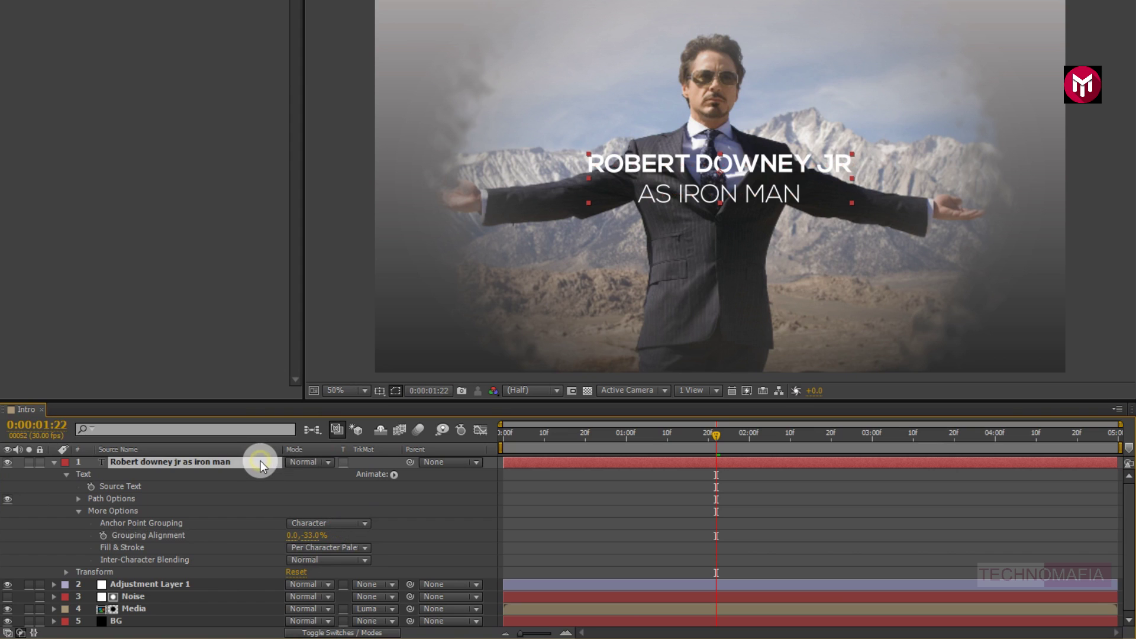
pyautogui.click(393, 475)
pyautogui.click(416, 371)
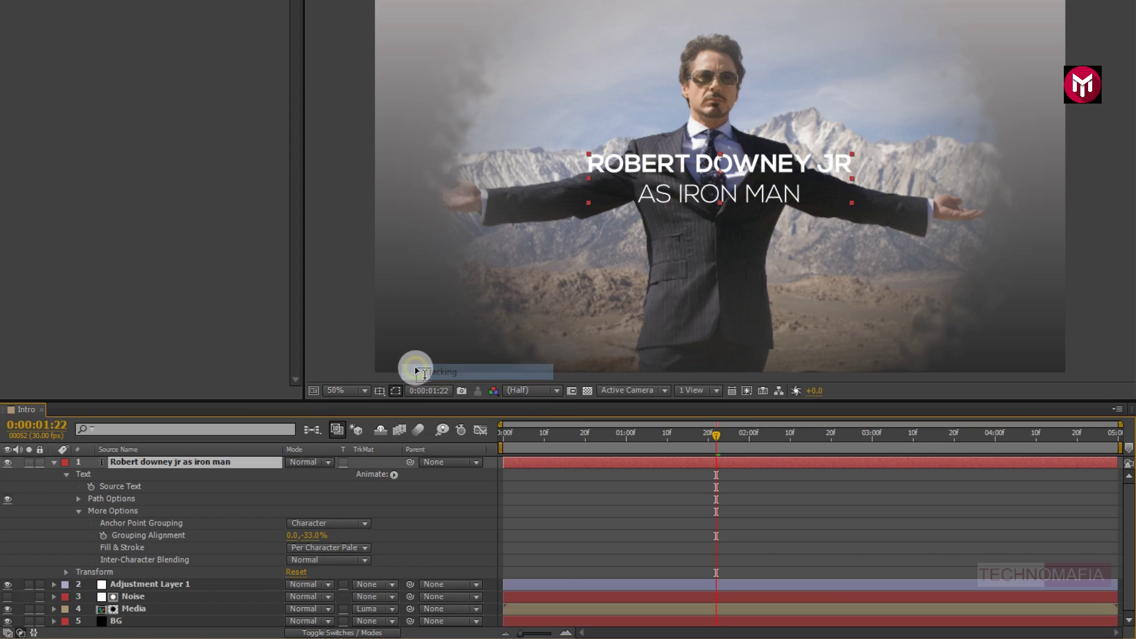
# Set the Units of the tracking animator's Range Selector to Index in its advanced settings
pyautogui.scroll(-1, 434, 513)
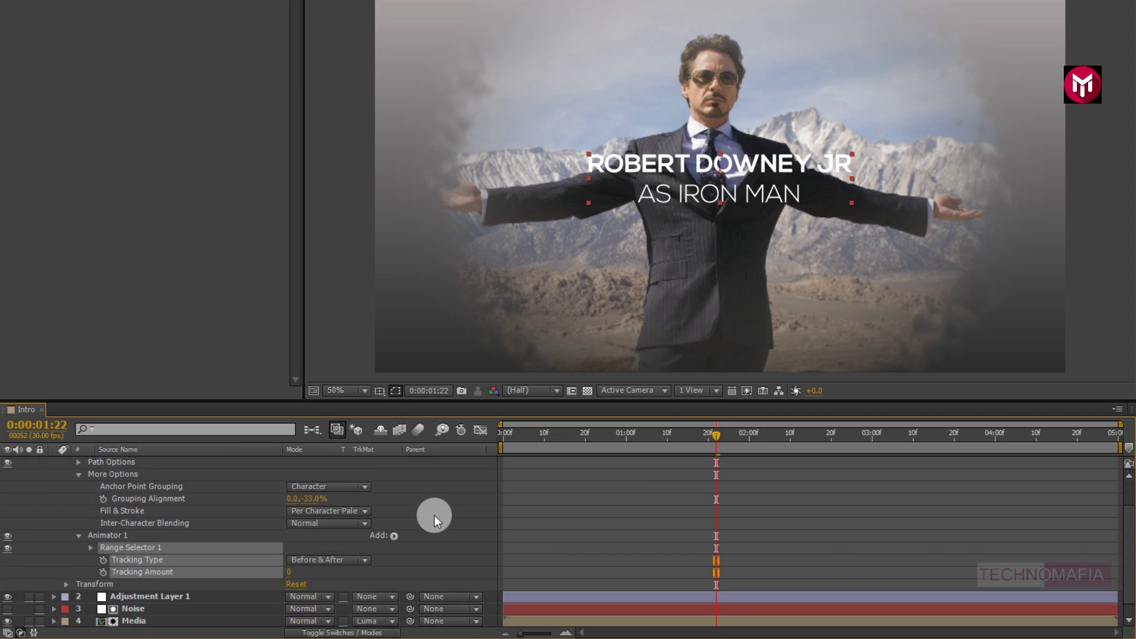
pyautogui.scroll(-1, 435, 516)
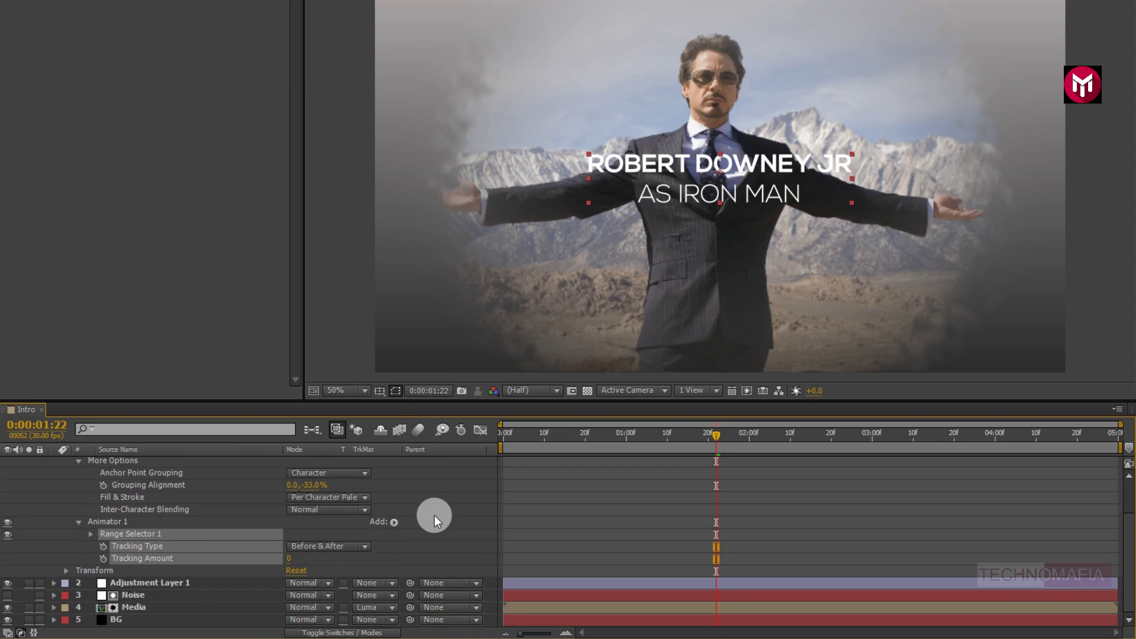
pyautogui.click(92, 535)
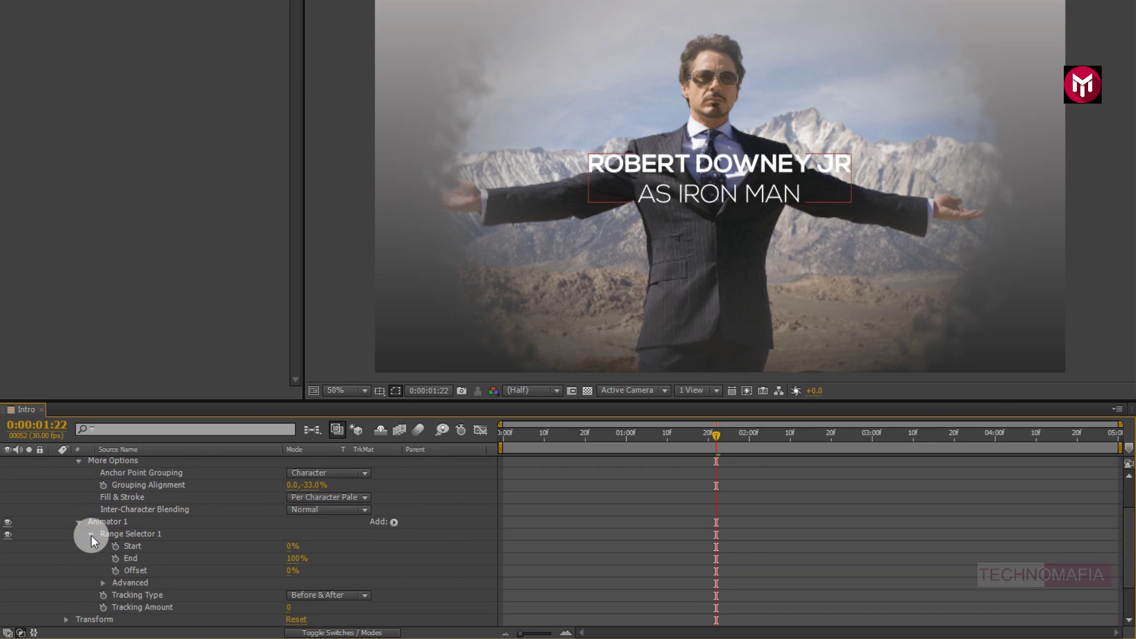
pyautogui.scroll(-4, 91, 535)
pyautogui.click(102, 534)
pyautogui.scroll(-2, 102, 538)
pyautogui.click(295, 523)
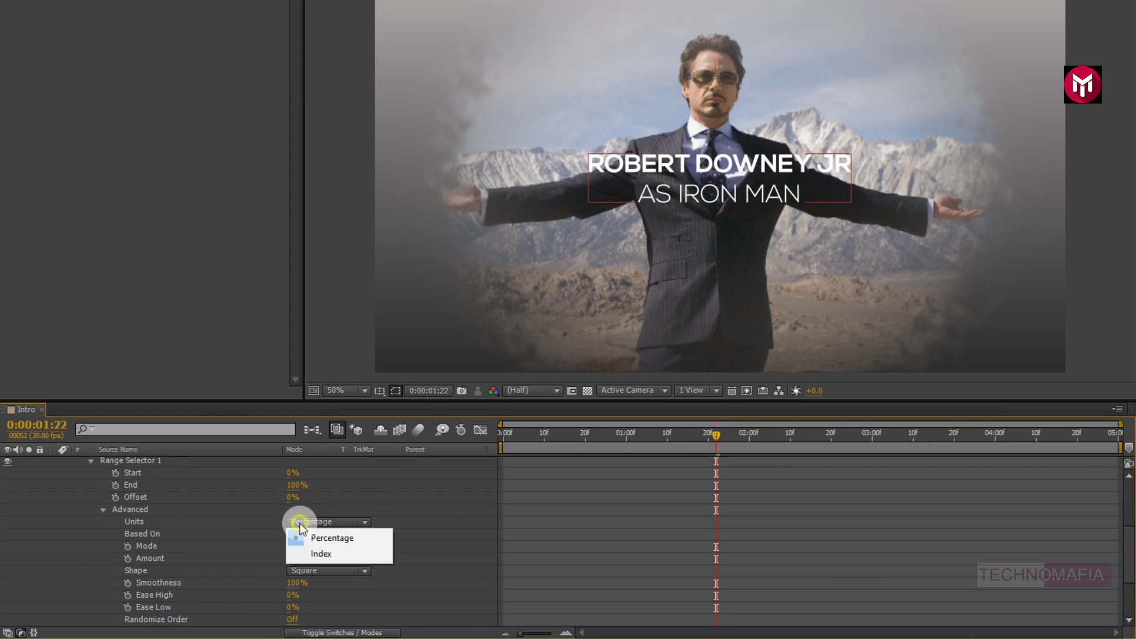
pyautogui.click(307, 551)
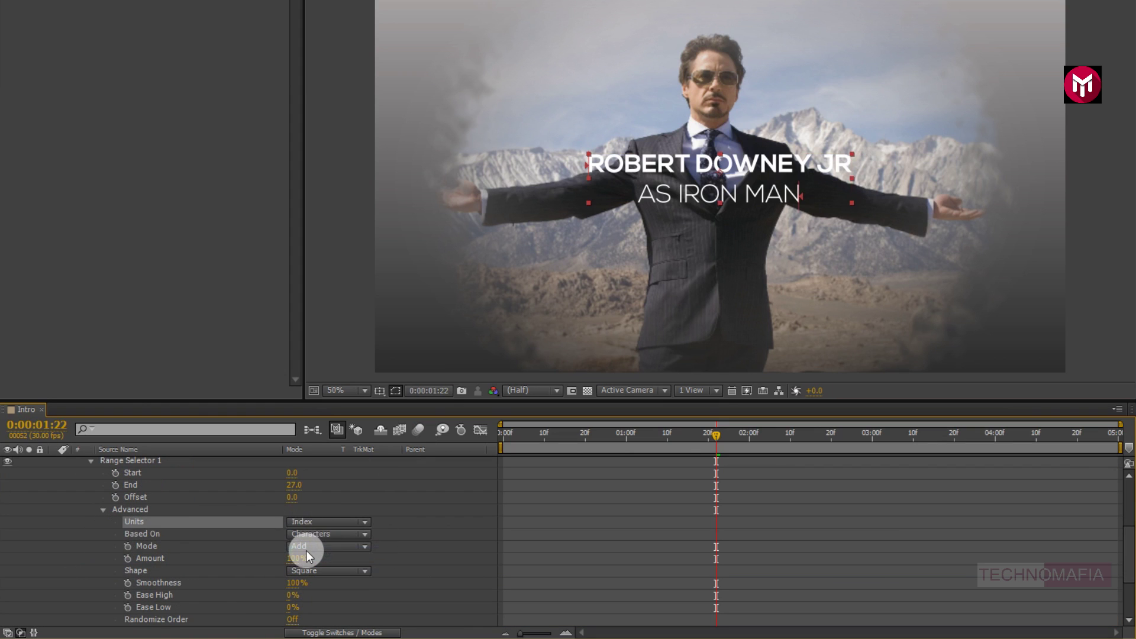
# Animate the Range Selector's Offset with keyframes of 37 at 1 second and -25 at 4 seconds
pyautogui.click(626, 432)
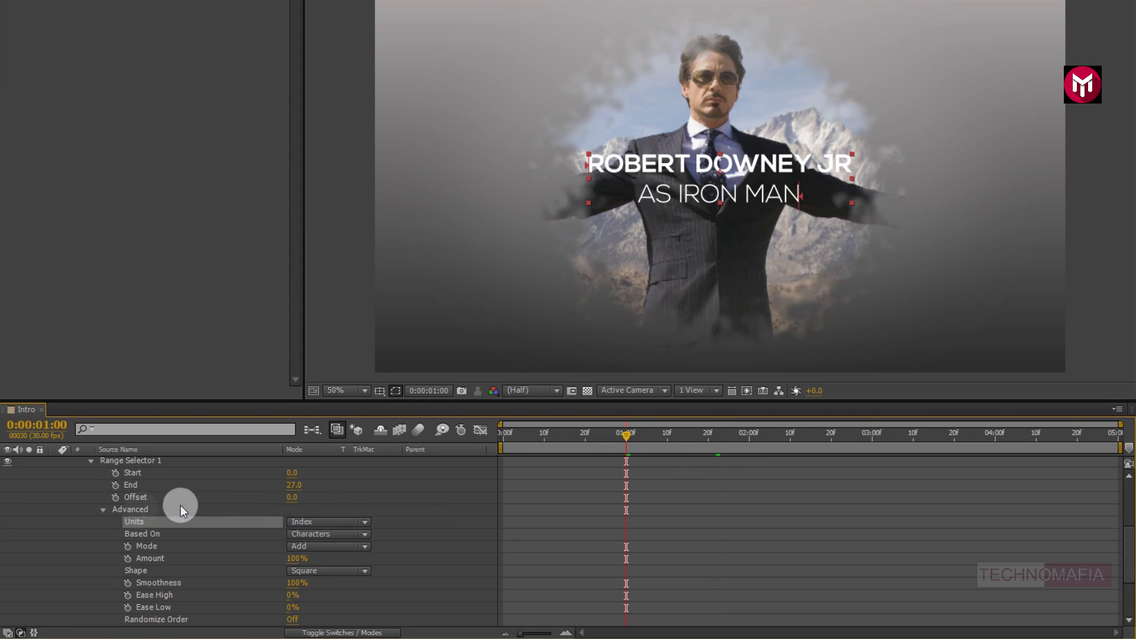
pyautogui.click(116, 498)
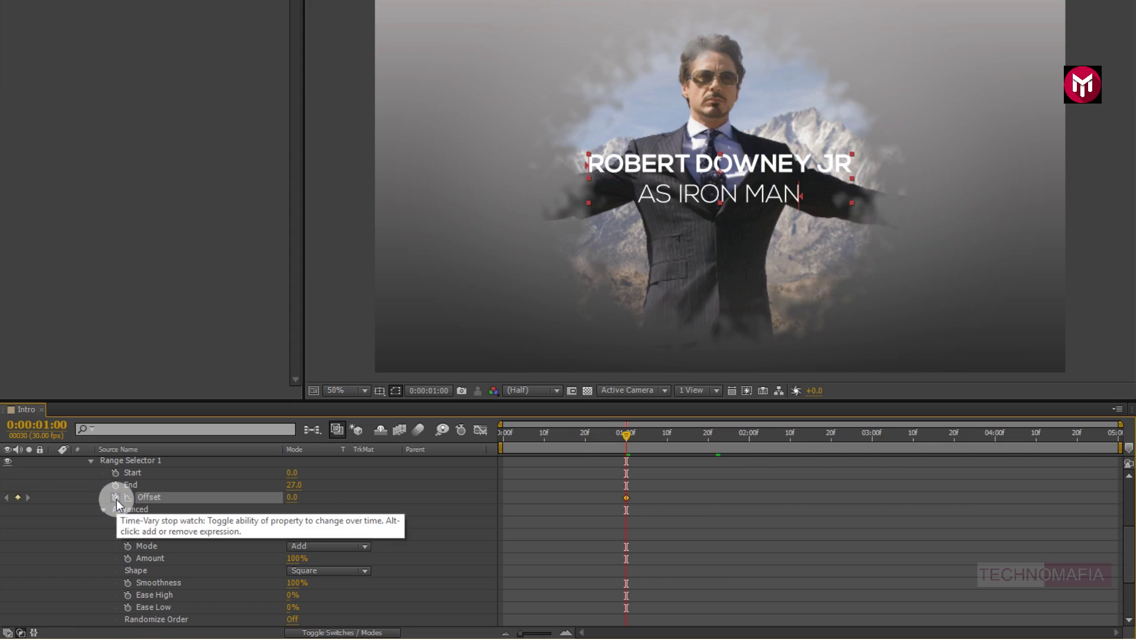
pyautogui.moveTo(294, 500); pyautogui.dragTo(320, 497)
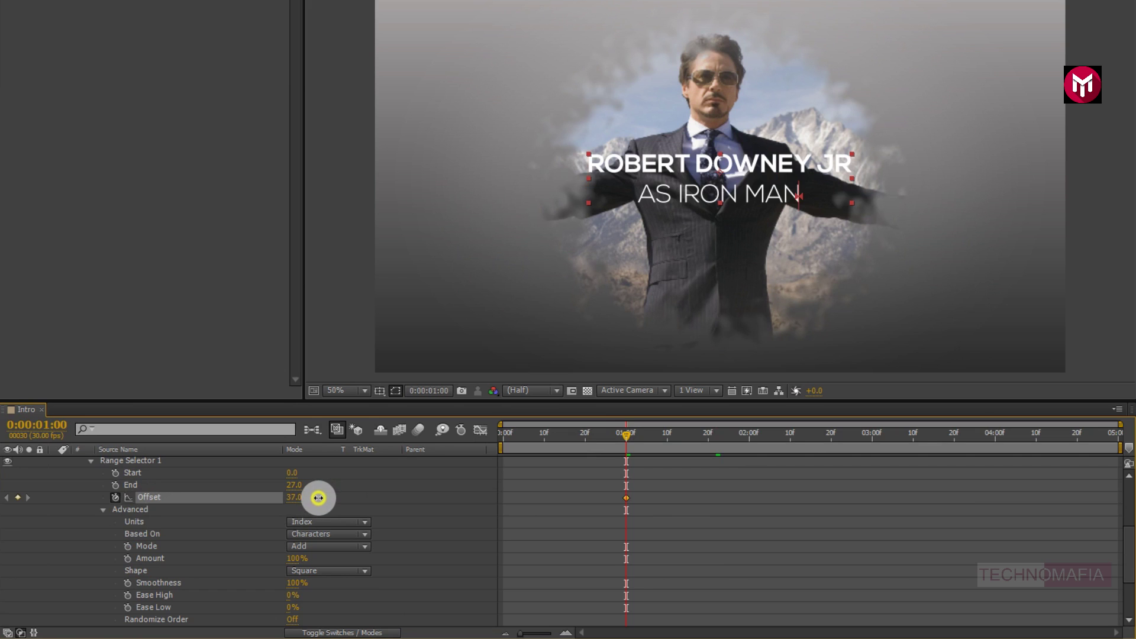
pyautogui.click(873, 435)
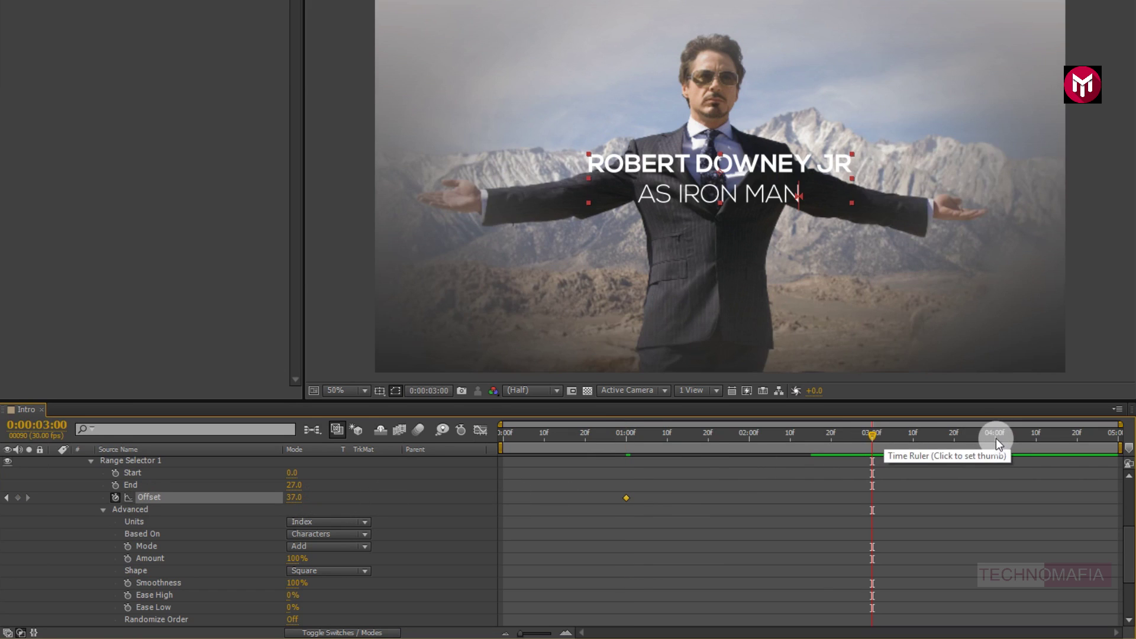
pyautogui.click(994, 438)
pyautogui.moveTo(292, 499); pyautogui.dragTo(251, 502)
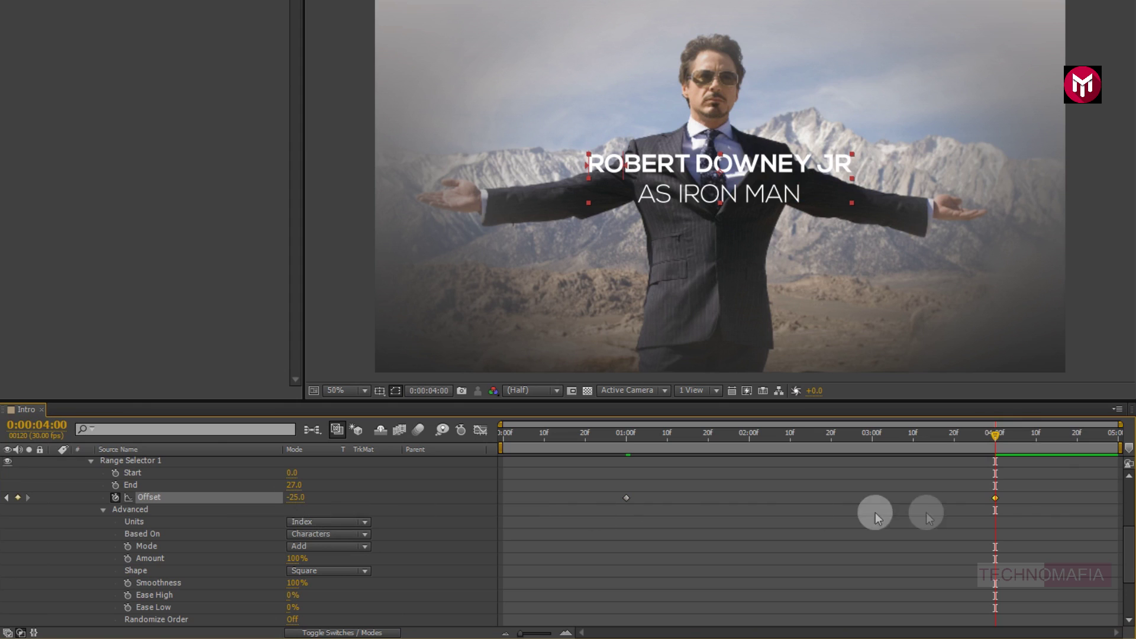
# Apply Easy Ease to both Offset keyframes
pyautogui.moveTo(1014, 496); pyautogui.dragTo(591, 498)
pyautogui.rightClick(624, 498)
pyautogui.moveTo(678, 488)
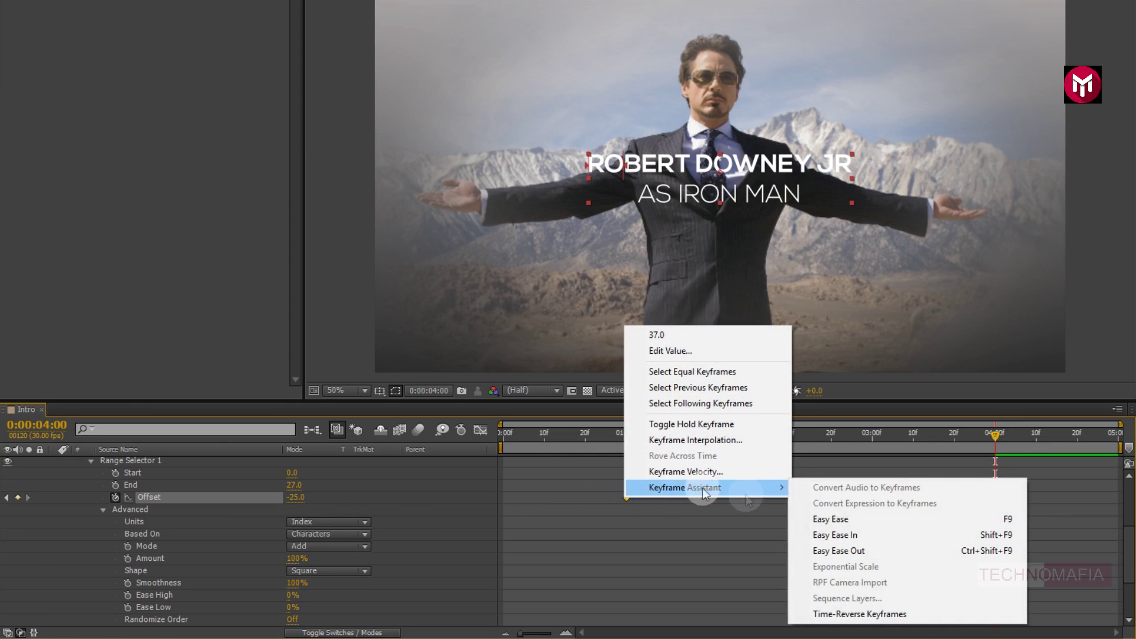
pyautogui.click(816, 519)
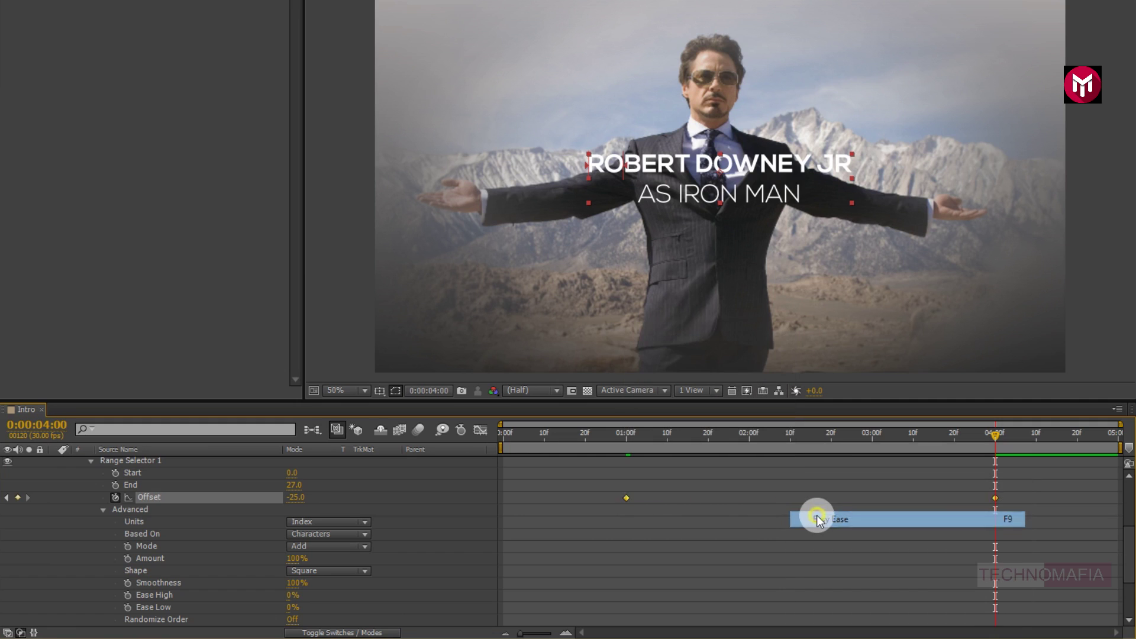
# Reshape the Offset speed graph with about 96% influence into the last keyframe and a shorter outgoing handle on the first
pyautogui.click(479, 430)
pyautogui.moveTo(1004, 484); pyautogui.dragTo(817, 467)
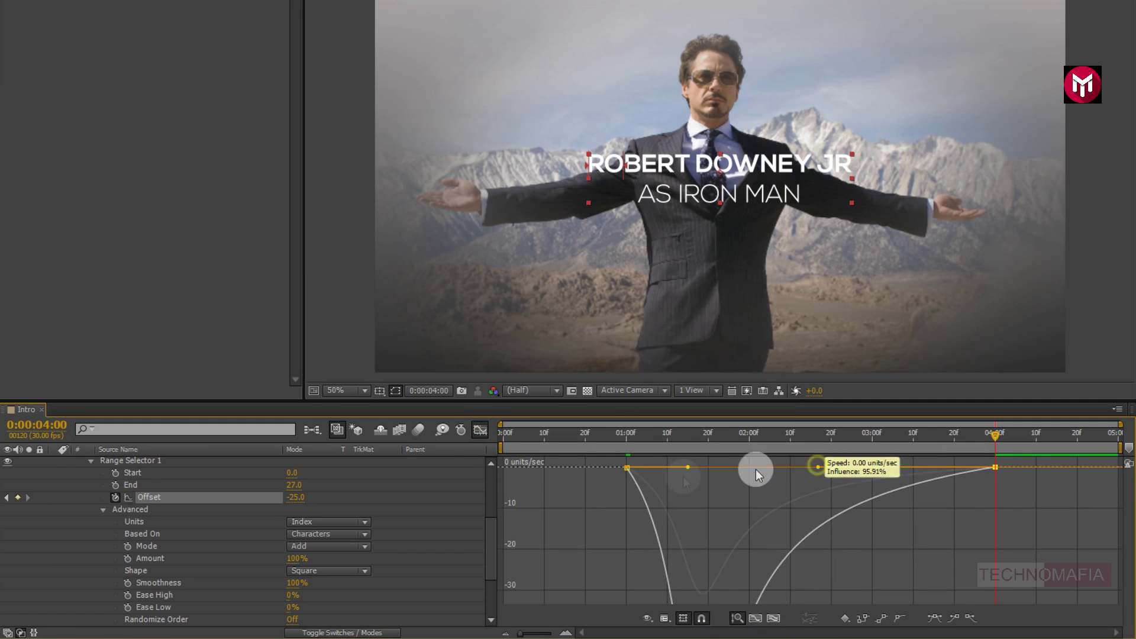
pyautogui.moveTo(684, 468); pyautogui.dragTo(664, 467)
pyautogui.click(627, 468)
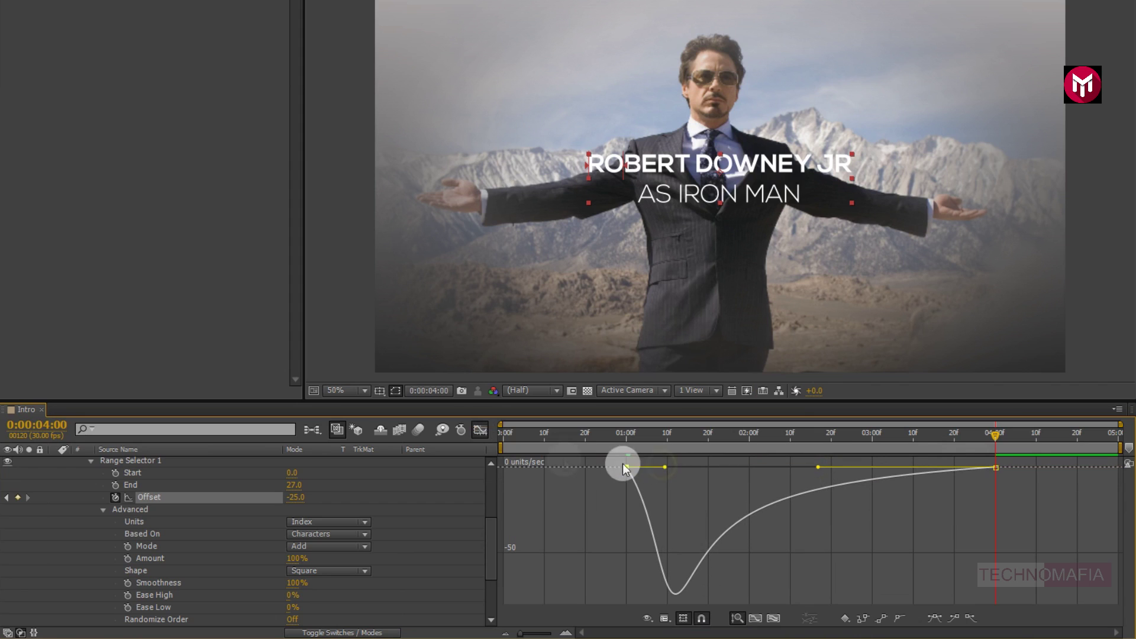
pyautogui.click(479, 427)
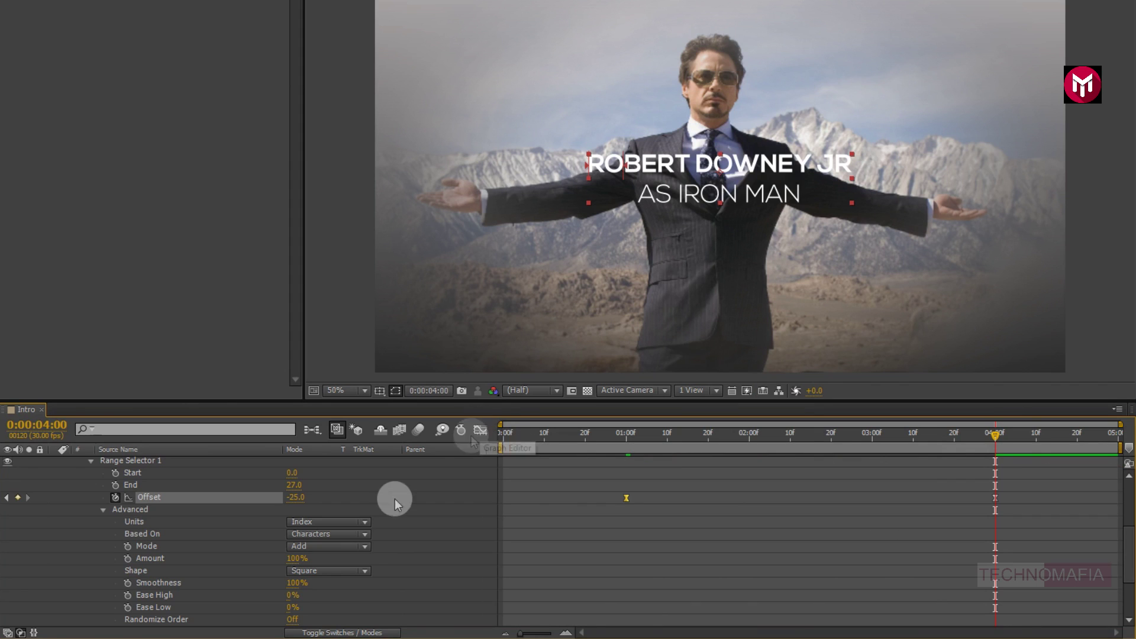
# Set the Range Selector's Shape to Ramp Down and Ease Low to 100%, with Randomize Order on
pyautogui.click(325, 571)
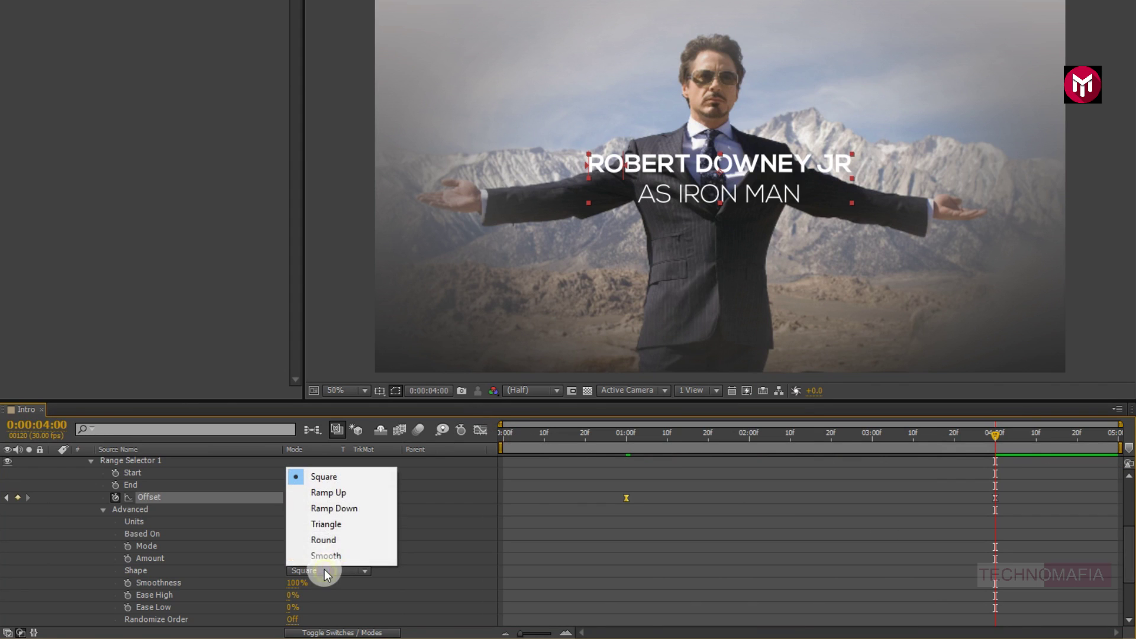
pyautogui.click(328, 508)
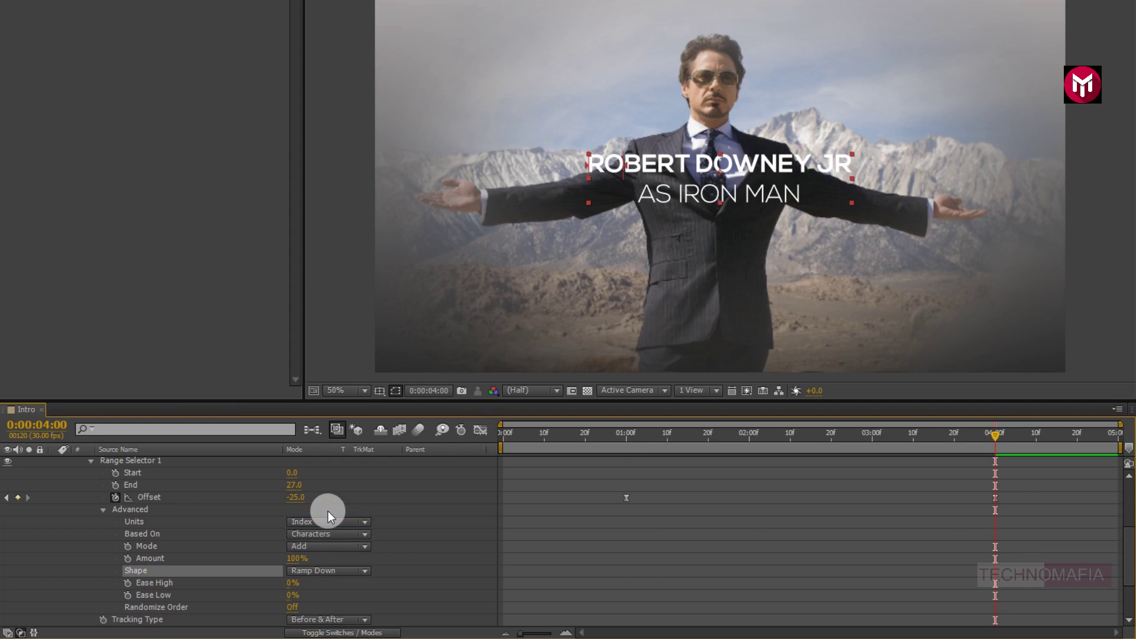
pyautogui.click(293, 596)
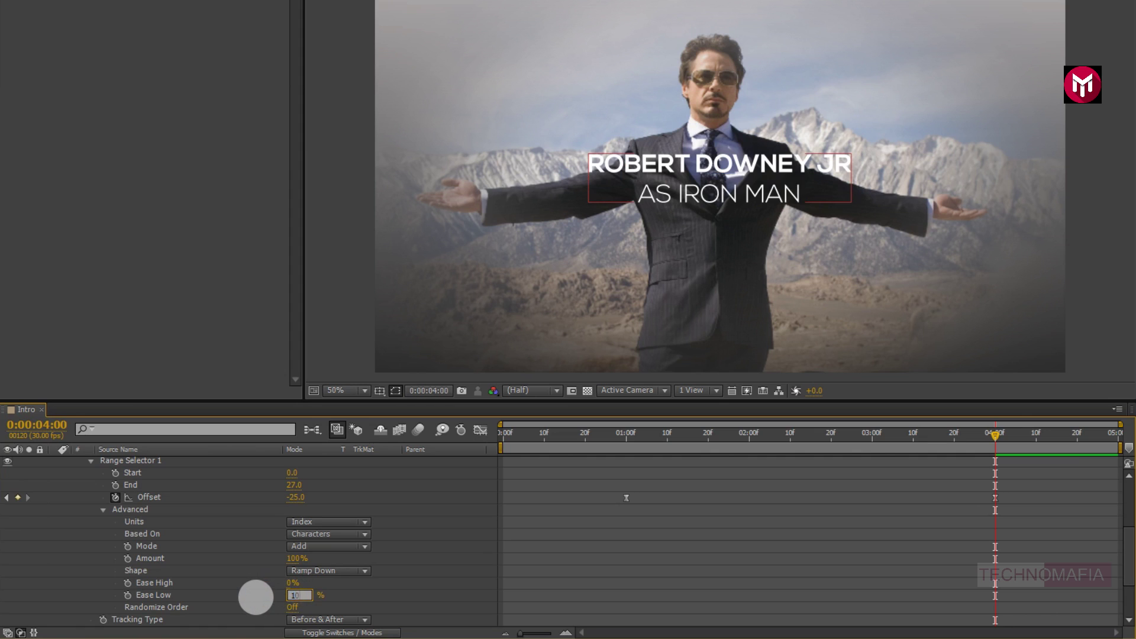
pyautogui.click(257, 598)
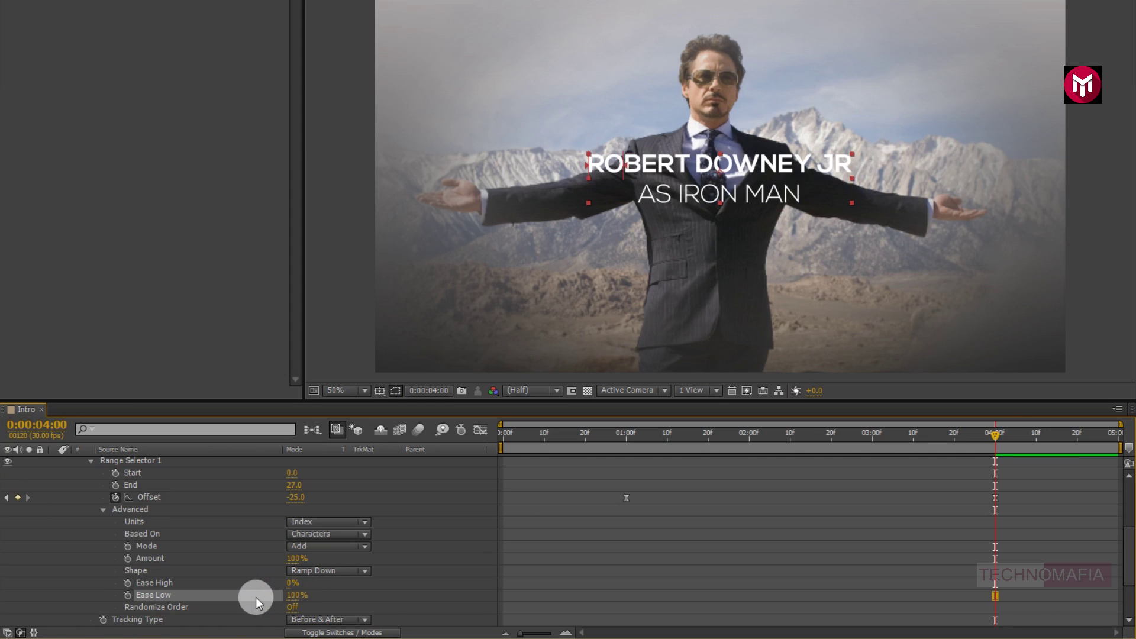
pyautogui.scroll(-3, 256, 598)
pyautogui.click(291, 572)
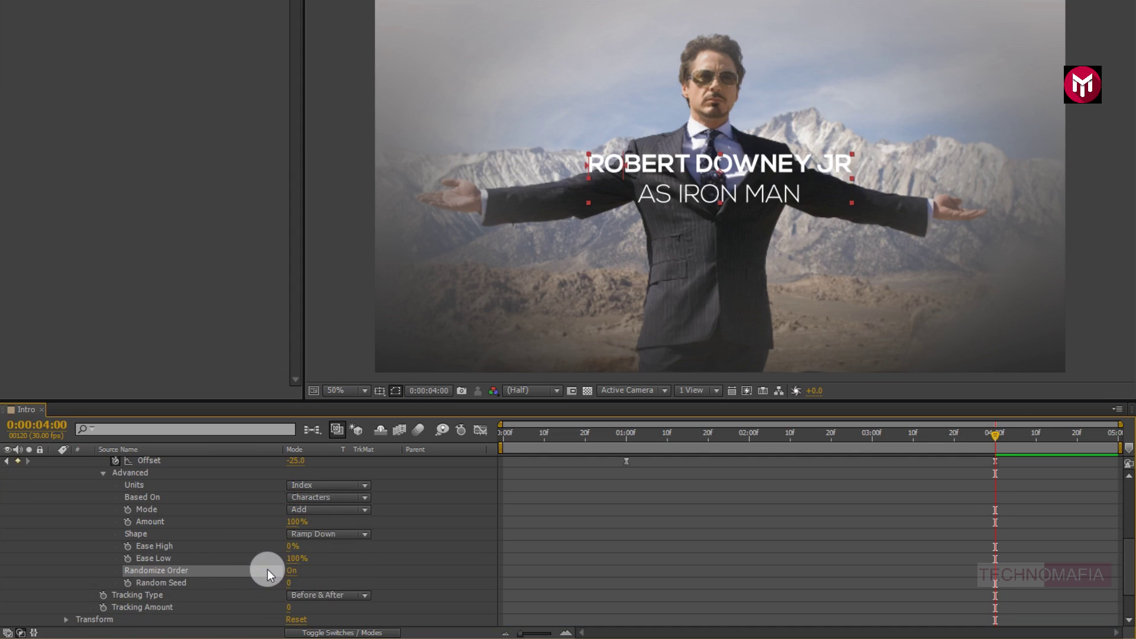
# Add an Opacity property to the text layer's tracking animator
pyautogui.scroll(6, 429, 552)
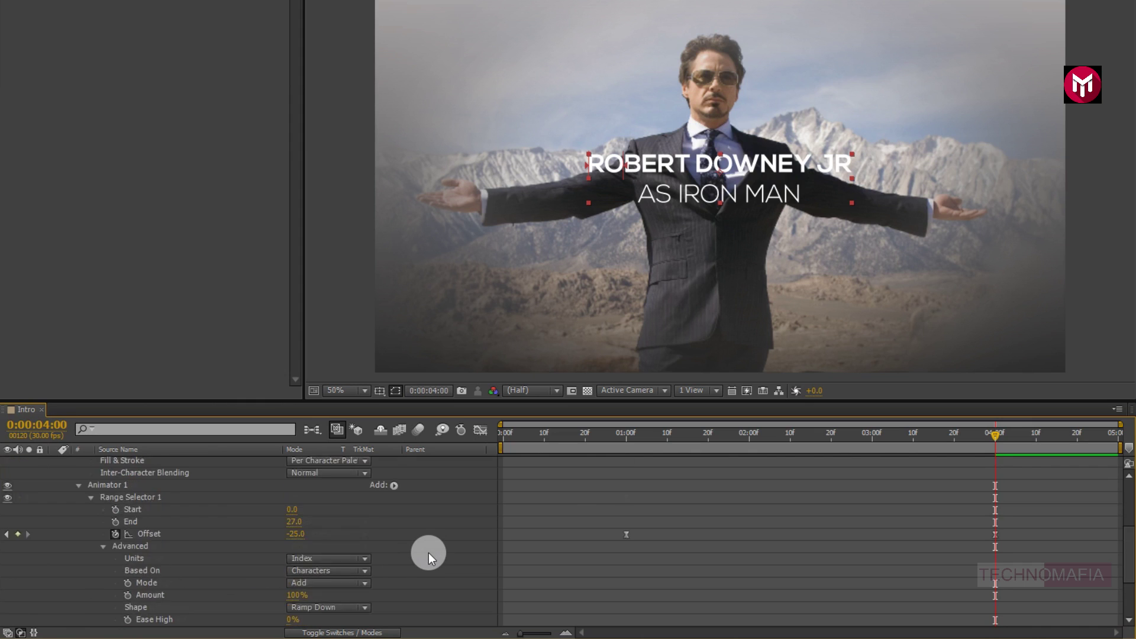
pyautogui.click(394, 559)
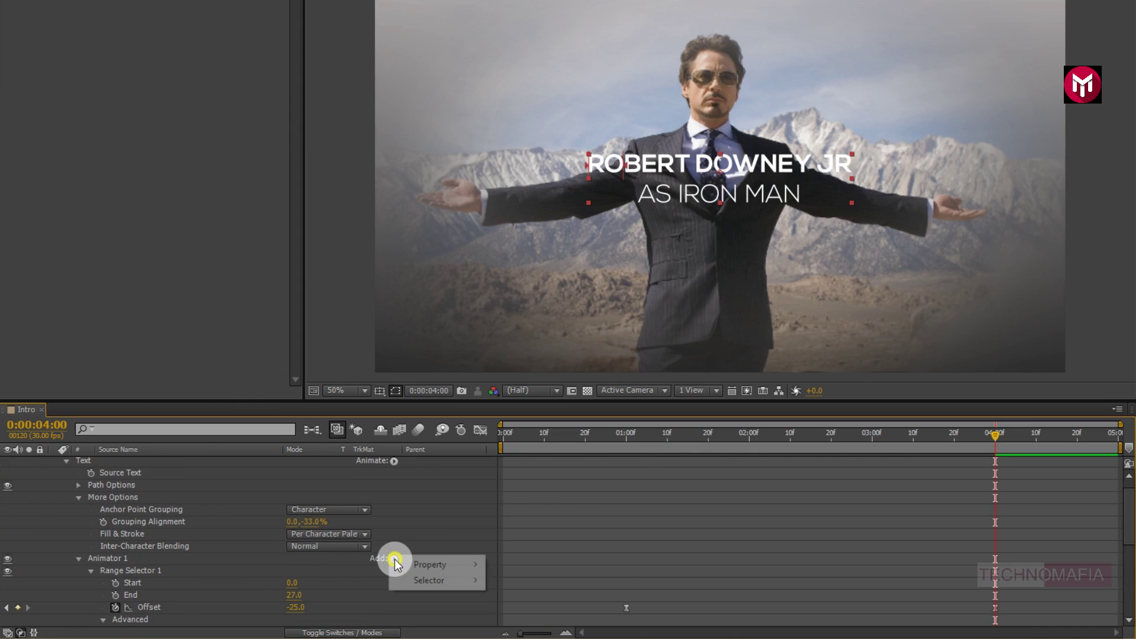
pyautogui.moveTo(432, 563)
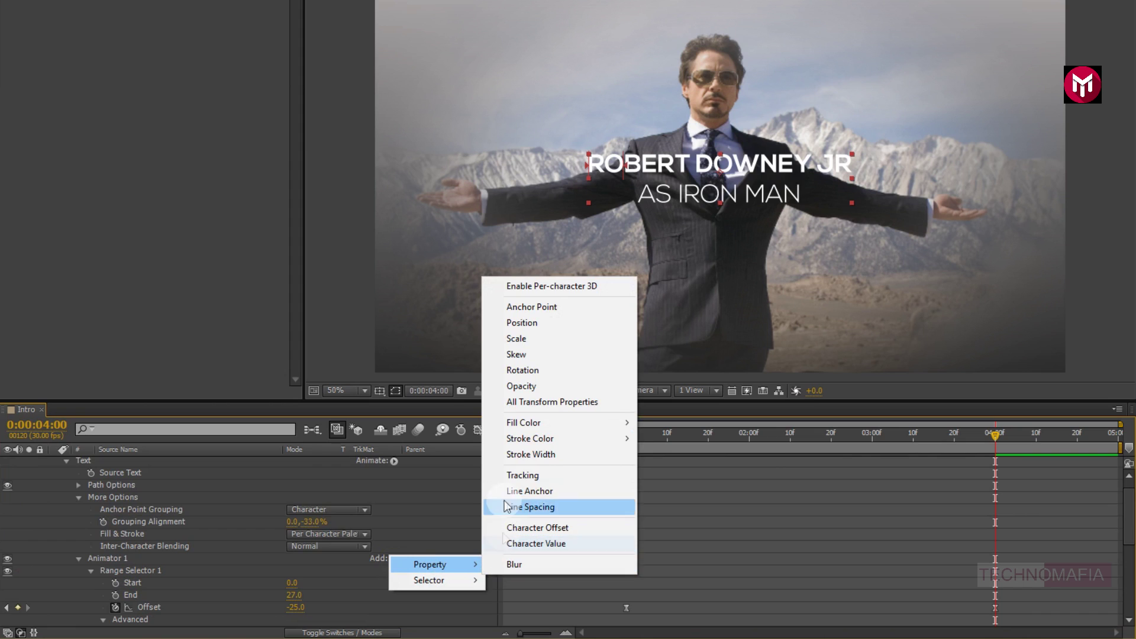
pyautogui.click(515, 390)
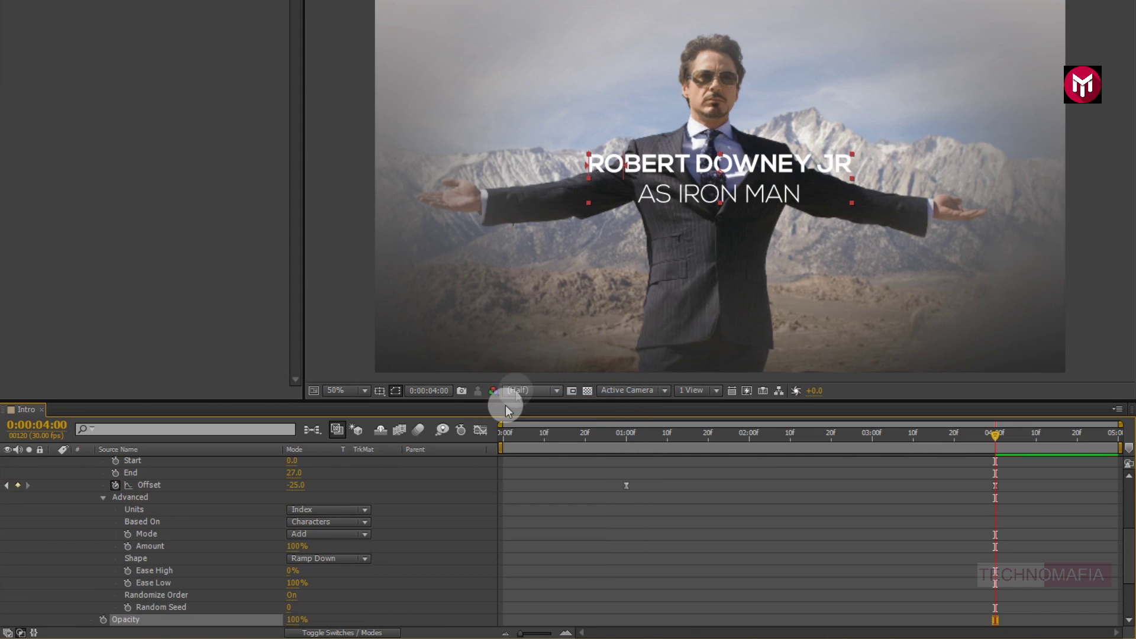
# Set the title animator's Opacity to 0% and scrub to about two seconds to check the fade
pyautogui.scroll(-3, 436, 541)
pyautogui.click(296, 585)
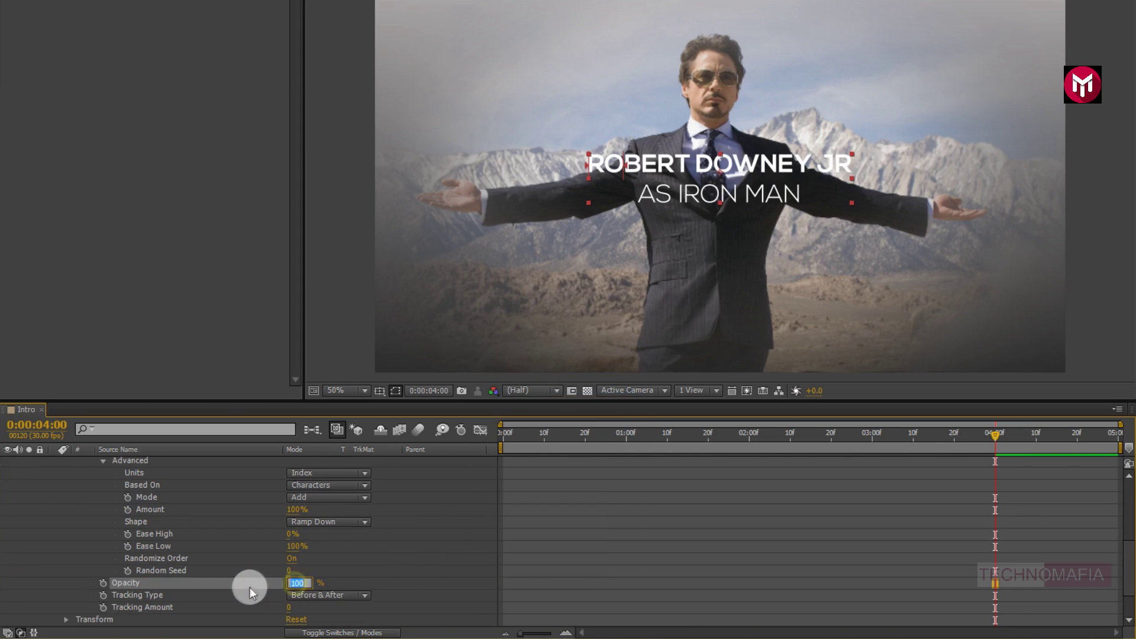
pyautogui.write('0')
pyautogui.moveTo(729, 439); pyautogui.dragTo(750, 440)
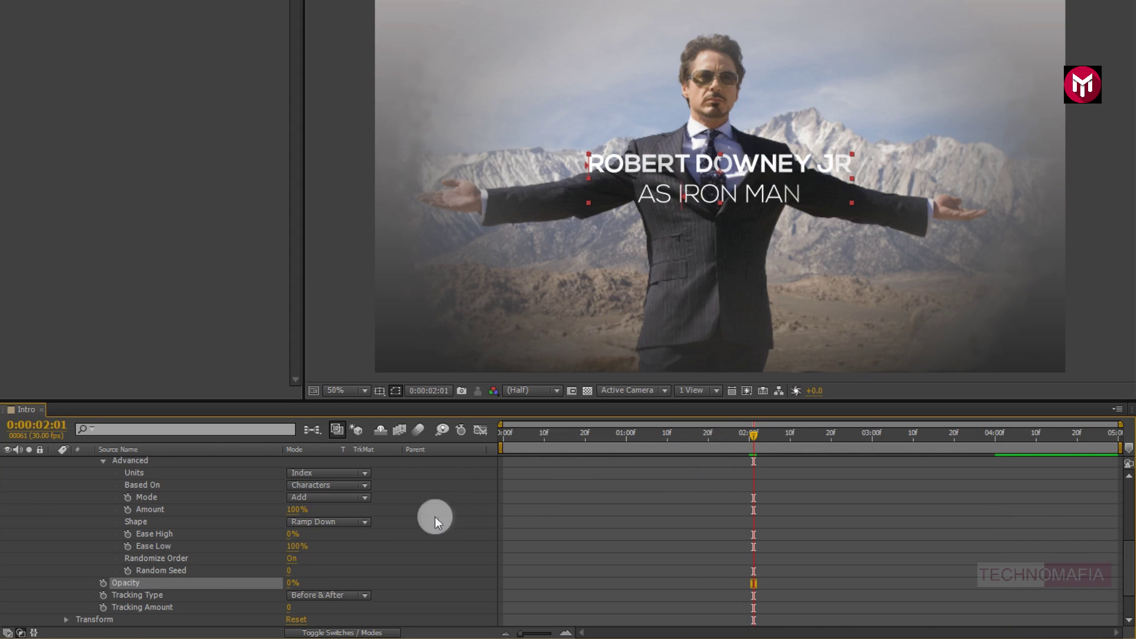
# Add a Scale property to the title's first animator and set it to about 301%
pyautogui.scroll(3, 406, 519)
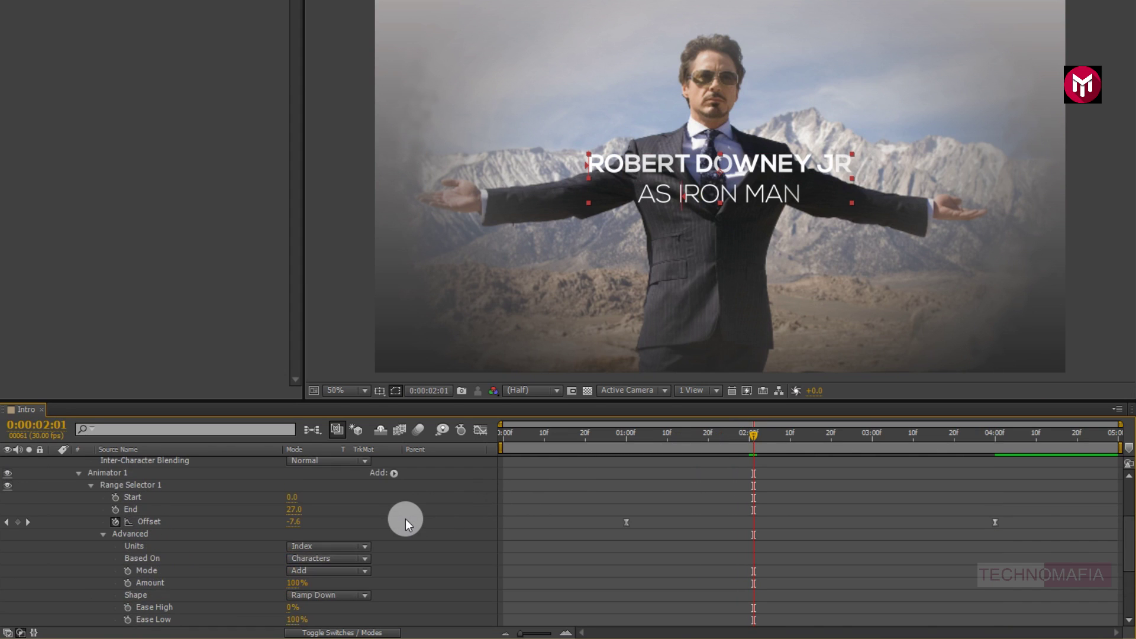
pyautogui.click(394, 474)
pyautogui.moveTo(446, 482)
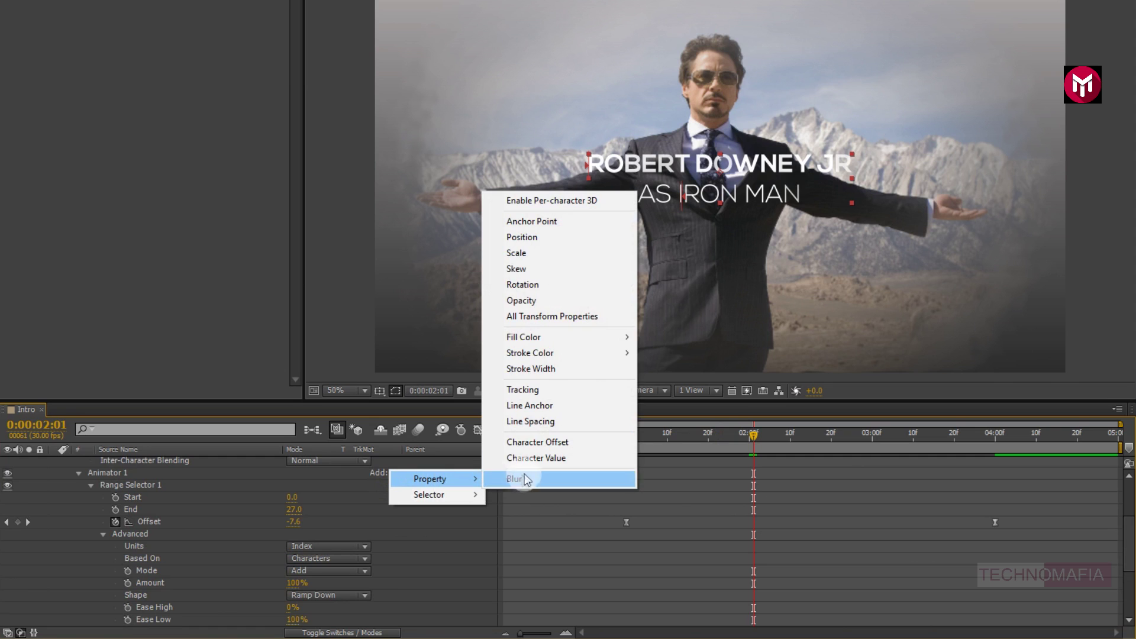
pyautogui.click(520, 254)
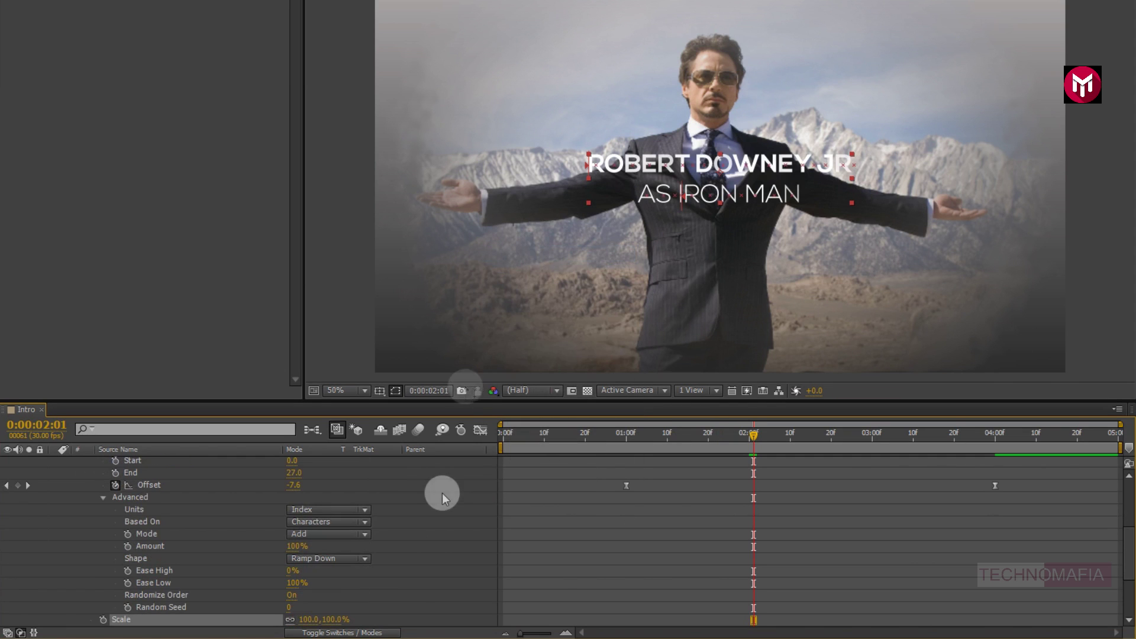
pyautogui.scroll(-3, 421, 581)
pyautogui.moveTo(317, 583); pyautogui.dragTo(449, 584)
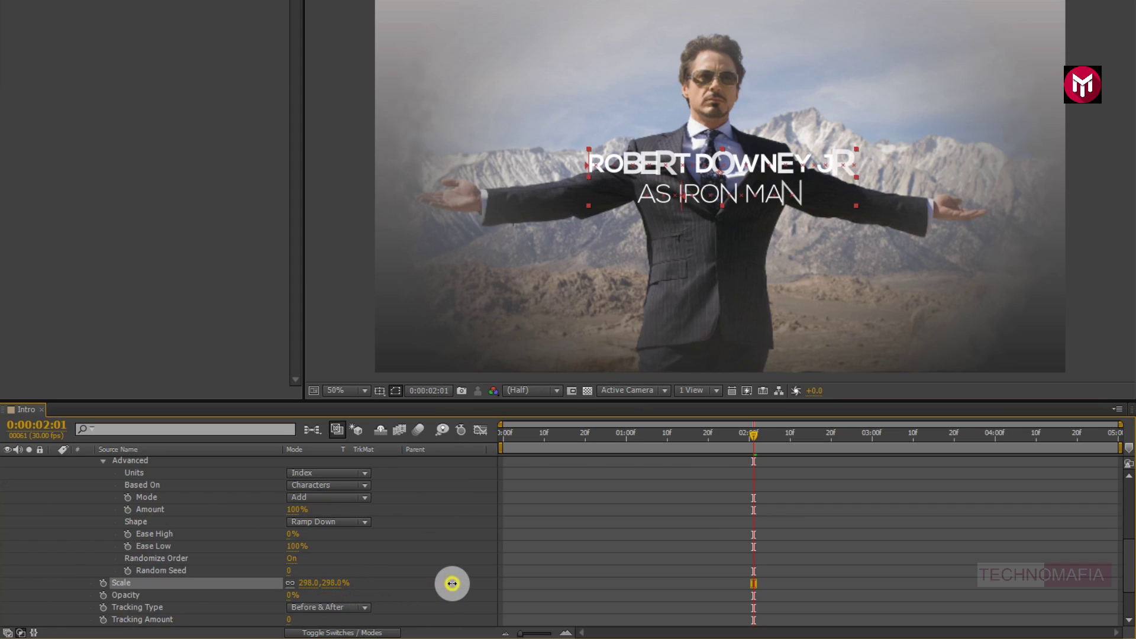
pyautogui.moveTo(622, 438); pyautogui.dragTo(750, 439)
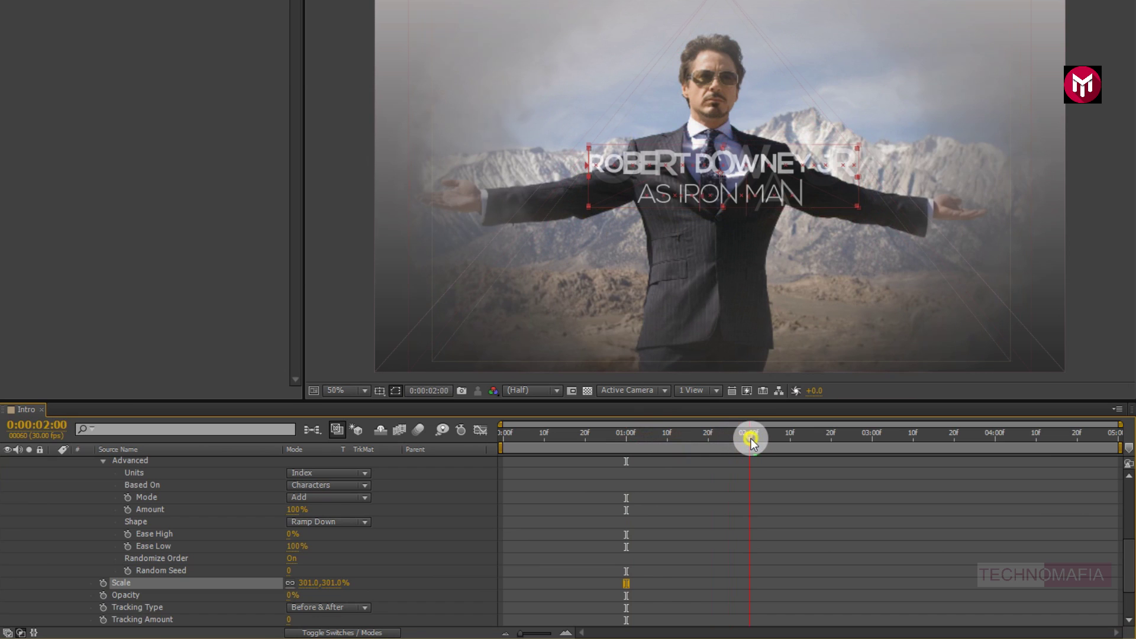
# Add a Blur property to the title's first animator and set it to about 82
pyautogui.scroll(3, 442, 538)
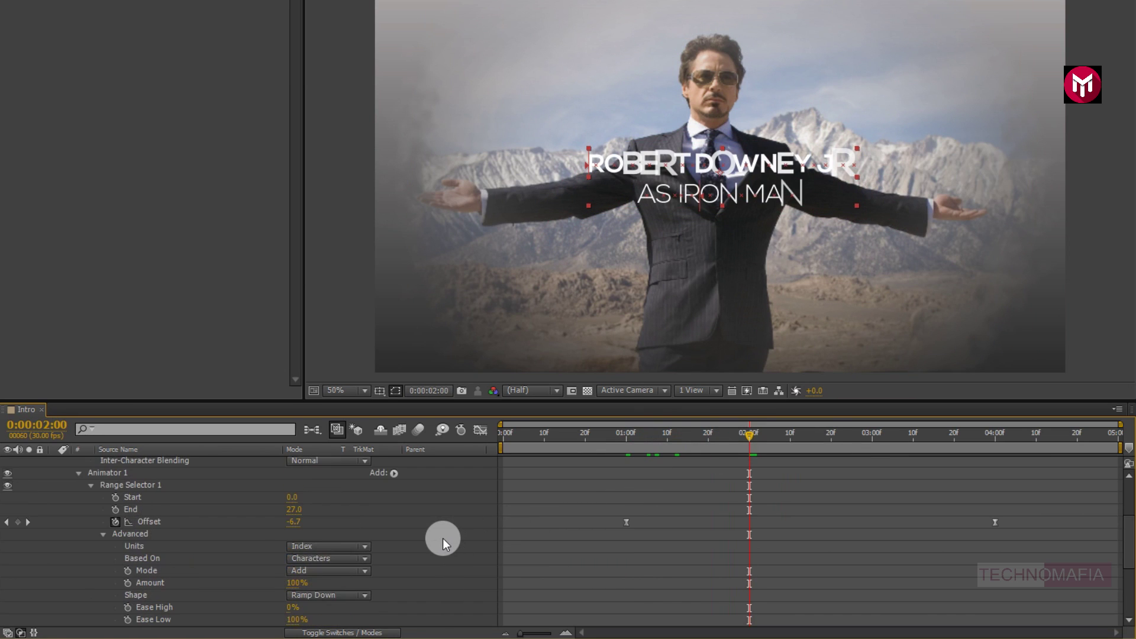
pyautogui.click(394, 473)
pyautogui.moveTo(438, 476)
pyautogui.click(513, 479)
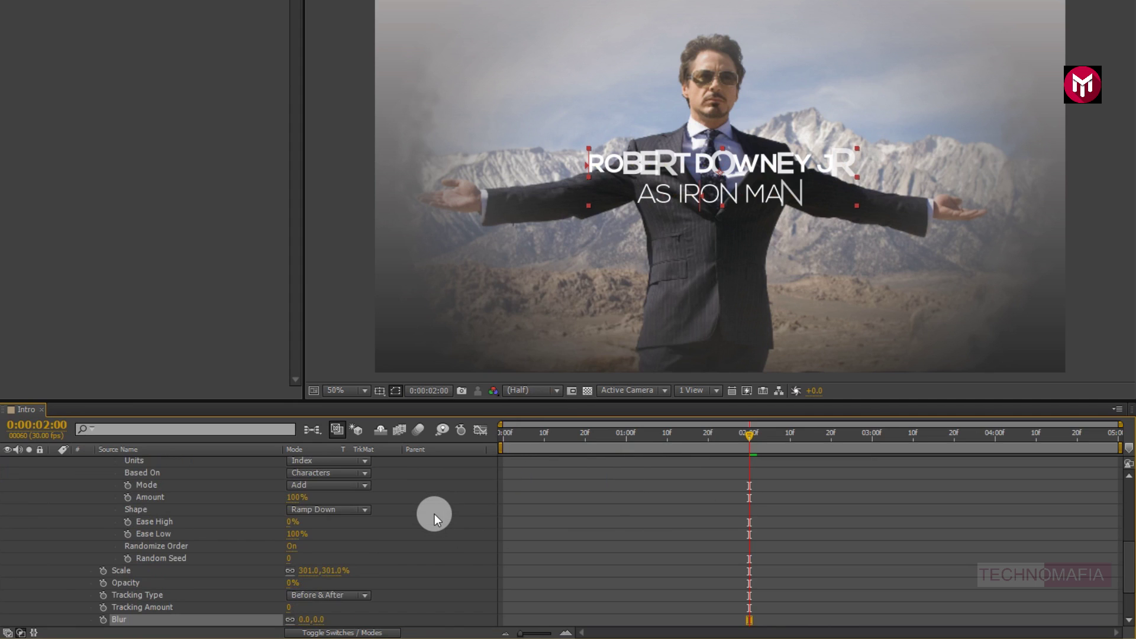
pyautogui.scroll(-3, 434, 514)
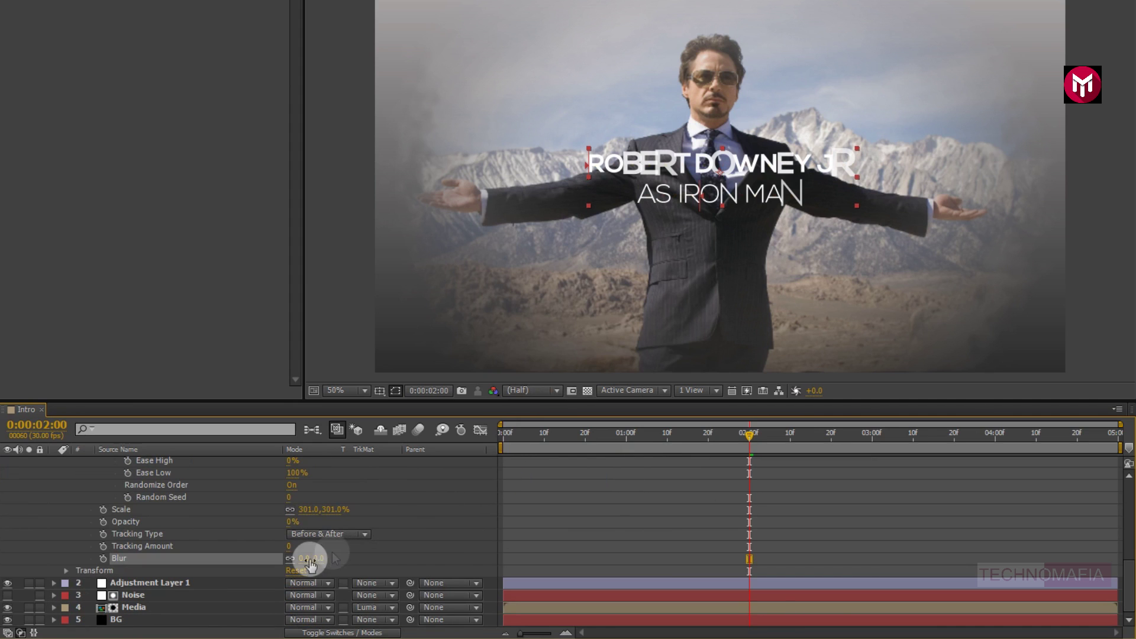
pyautogui.moveTo(311, 560); pyautogui.dragTo(355, 557)
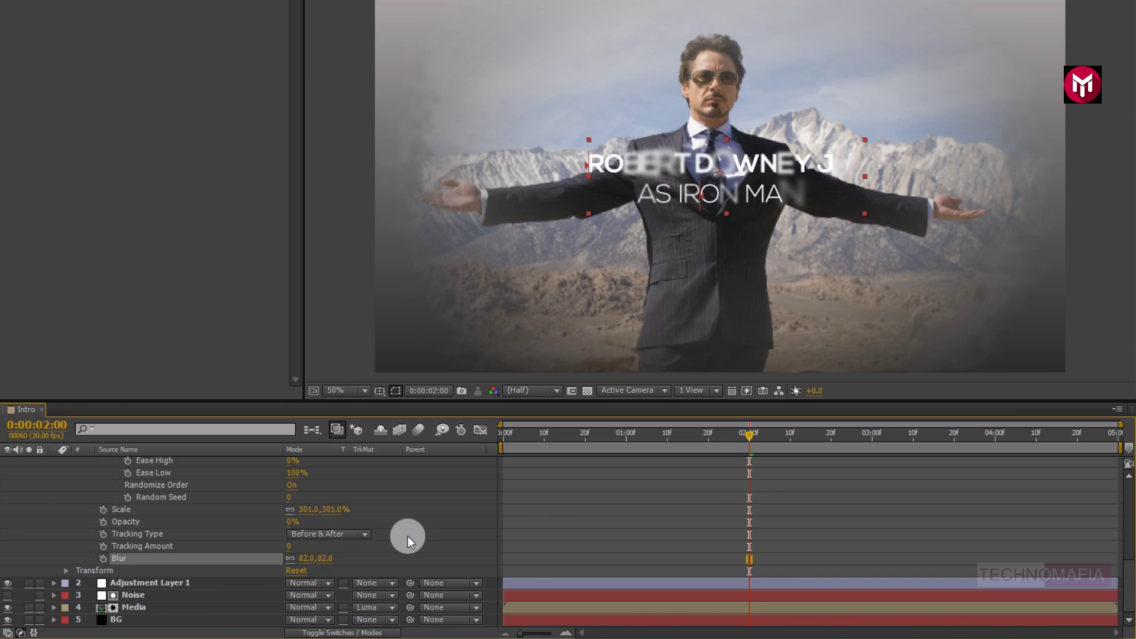
# Add a second text animator with Tracking to the title layer
pyautogui.scroll(6, 407, 536)
pyautogui.scroll(3, 407, 536)
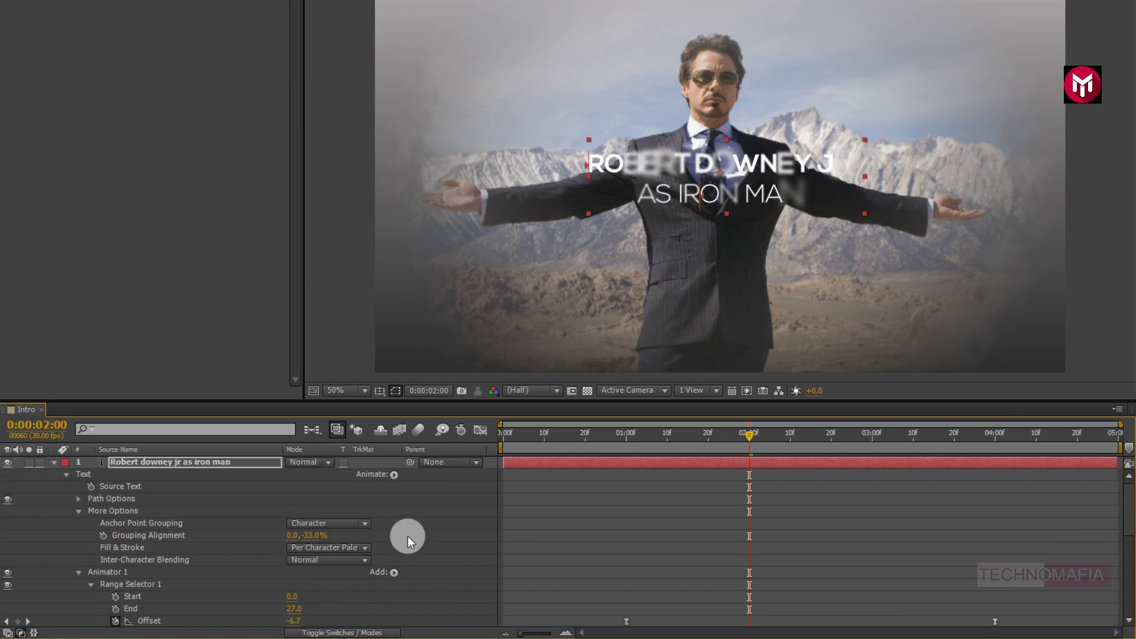
pyautogui.click(263, 467)
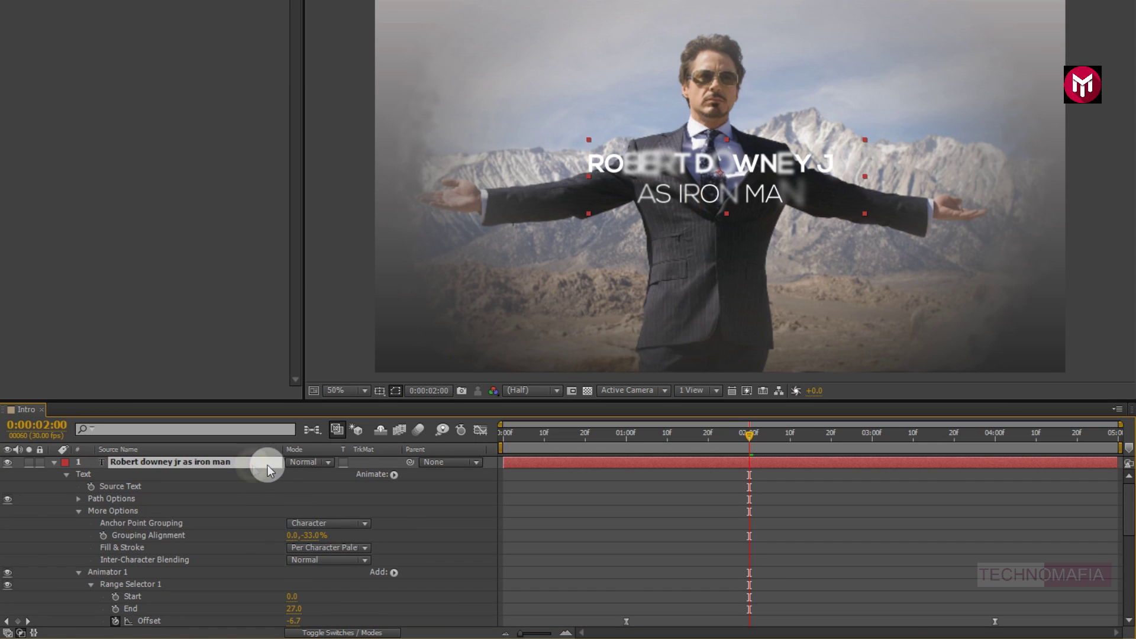
pyautogui.click(393, 474)
pyautogui.click(428, 375)
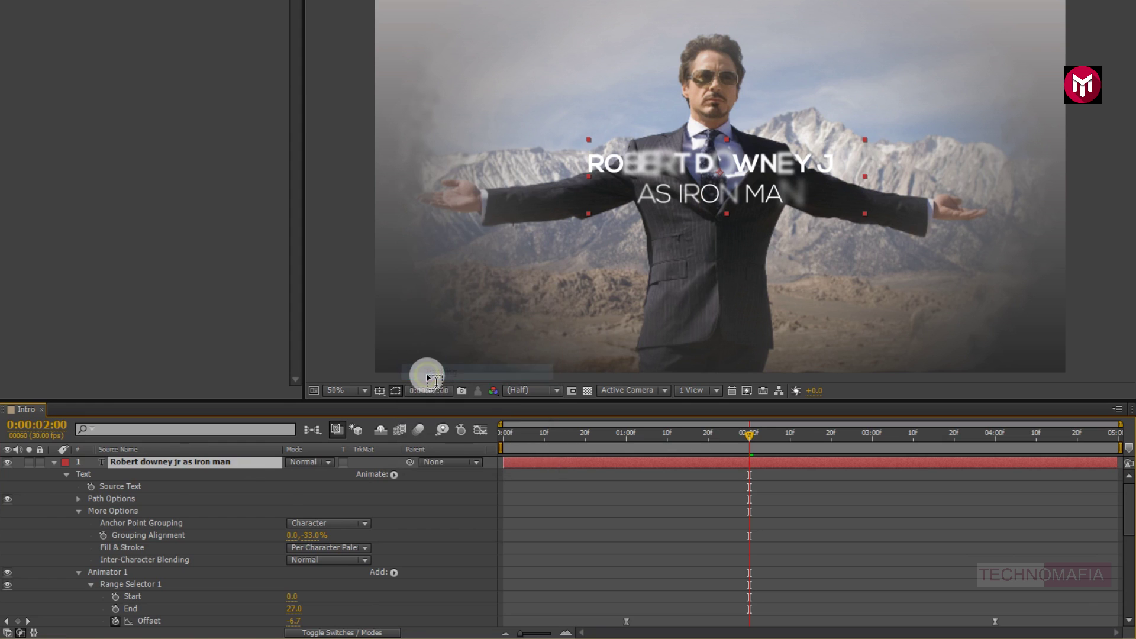
pyautogui.scroll(-5, 404, 530)
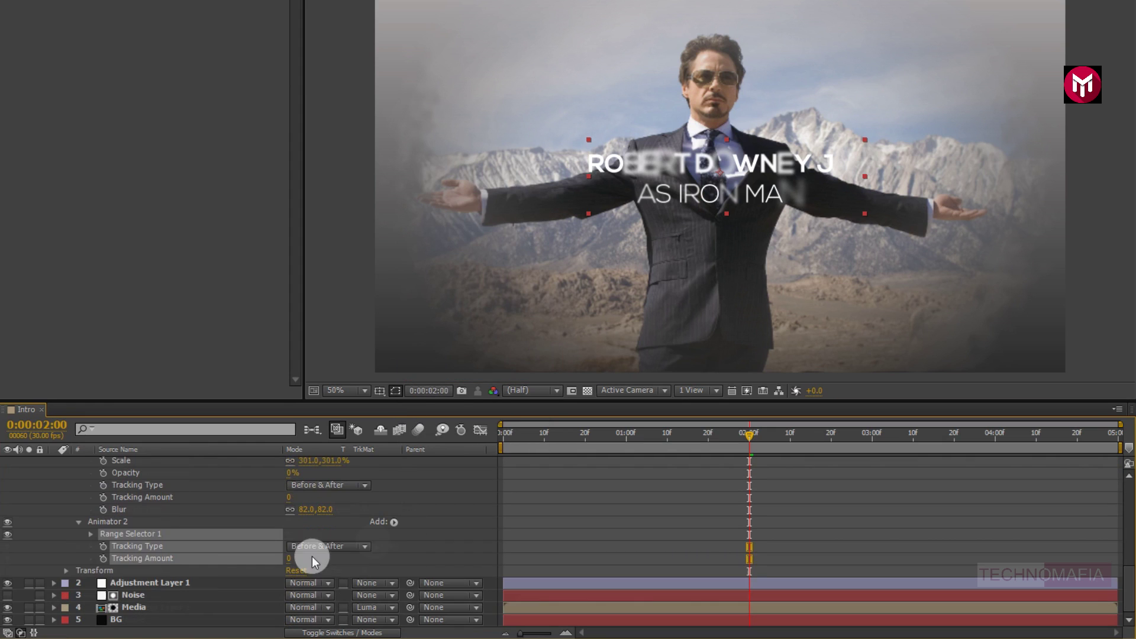
pyautogui.click(93, 554)
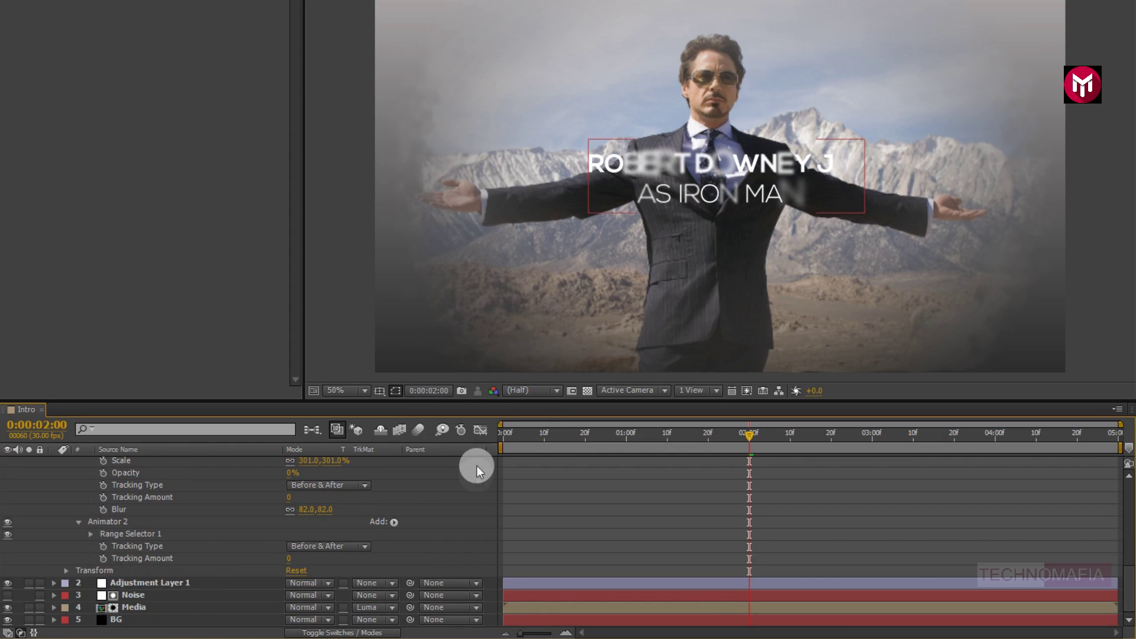
# Keyframe the second animator's Tracking Amount from 0 at 0:00:00:00 to a wider letter spacing at 0:00:04:29
pyautogui.click(500, 434)
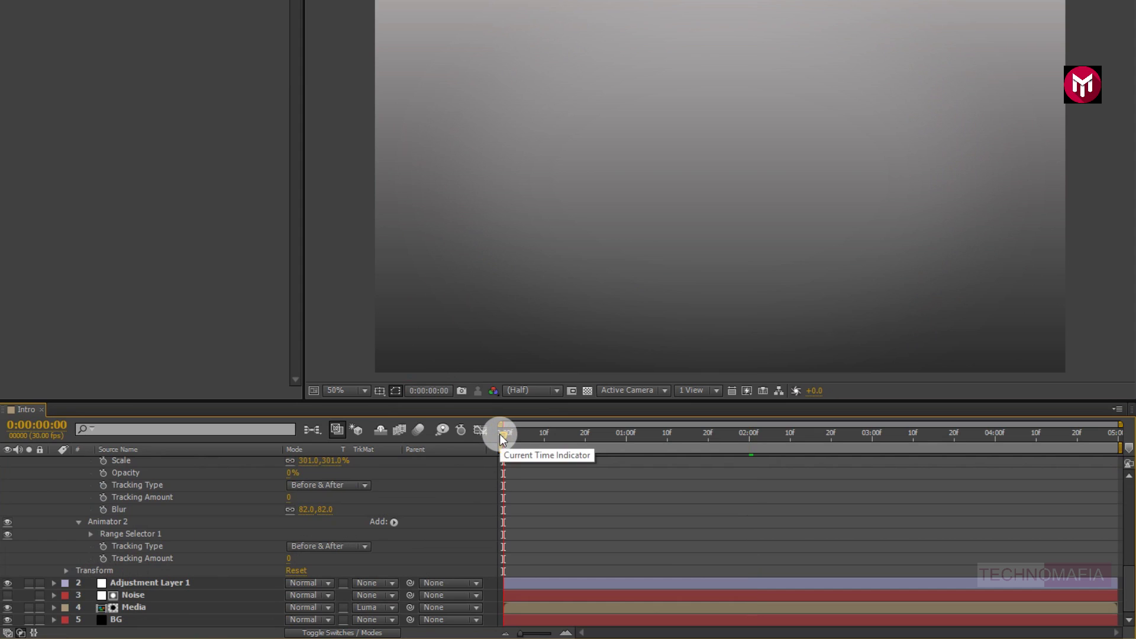
pyautogui.click(104, 558)
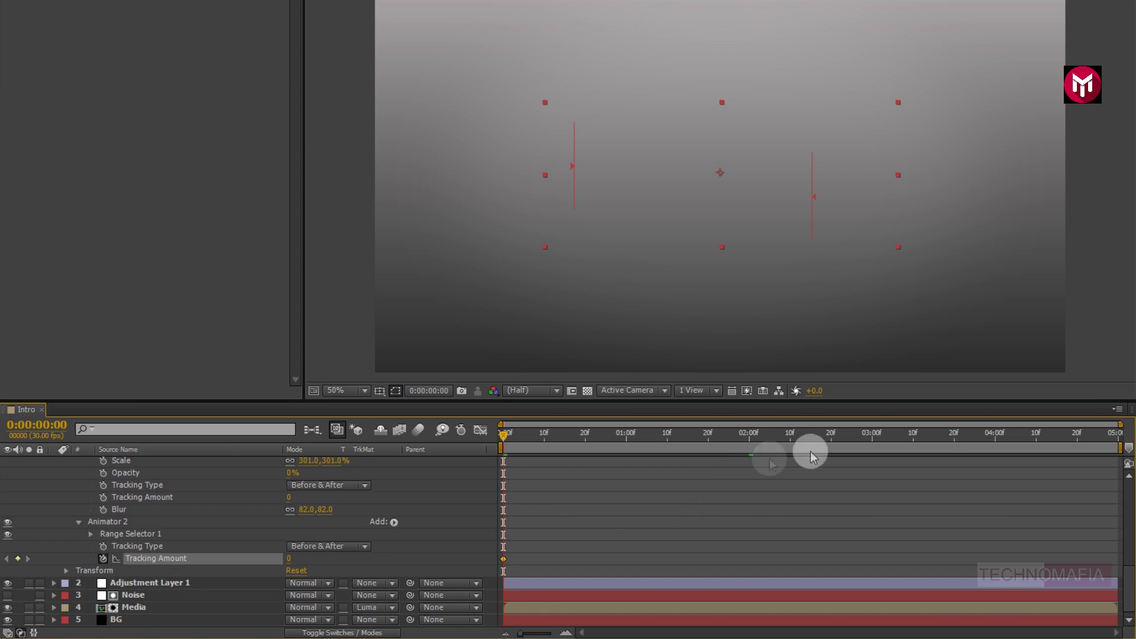
pyautogui.click(1118, 440)
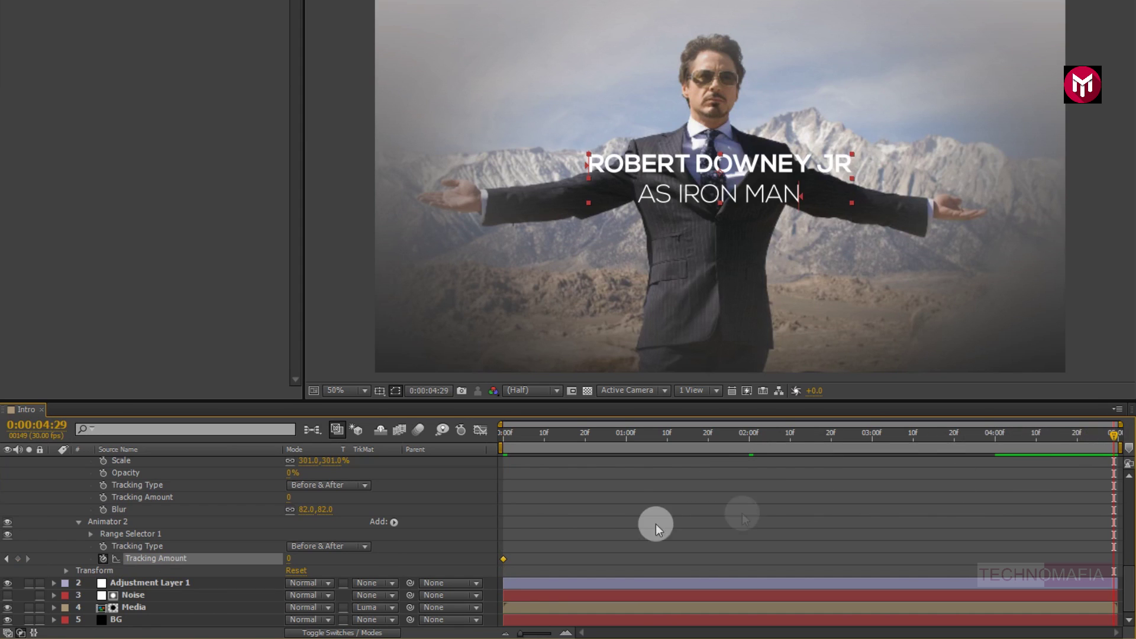
pyautogui.moveTo(296, 558); pyautogui.dragTo(304, 558)
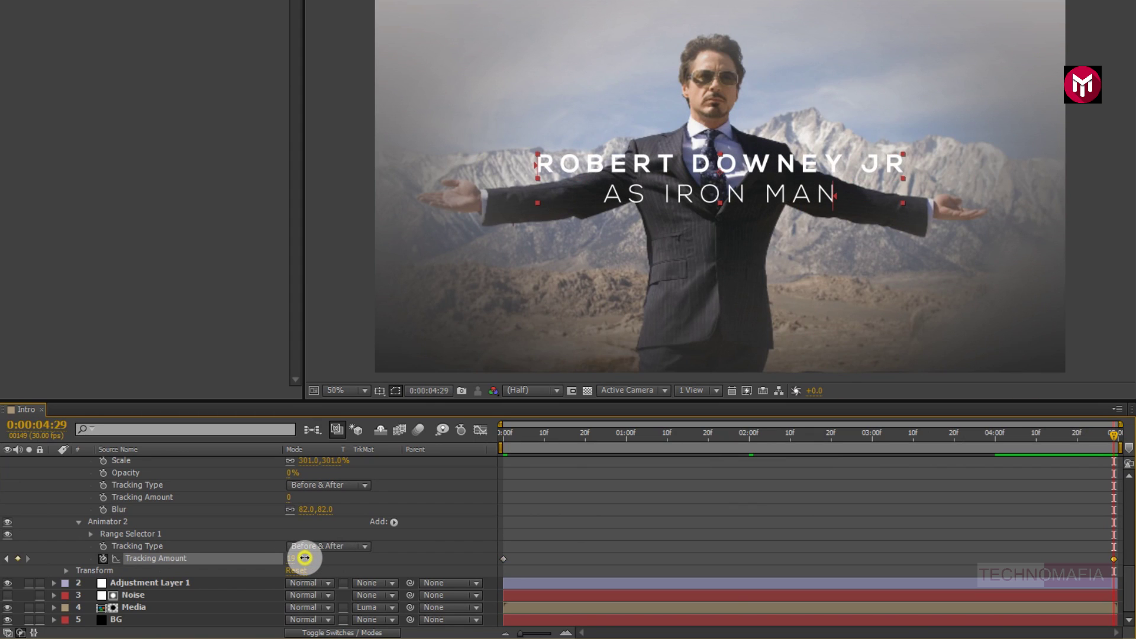
pyautogui.moveTo(304, 558); pyautogui.dragTo(307, 559)
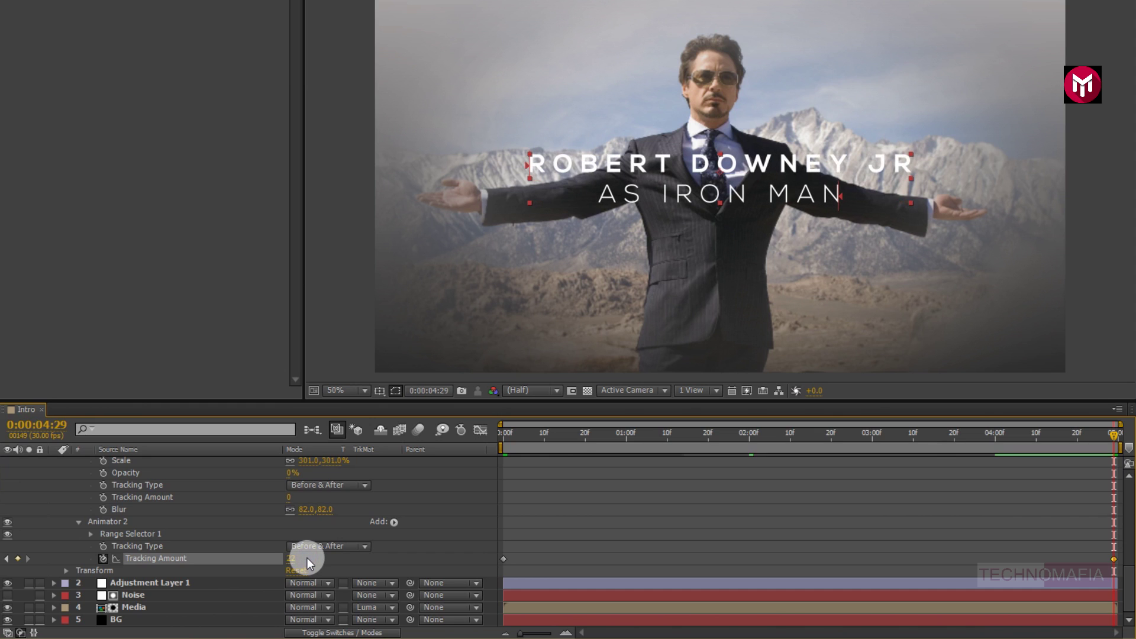
# Preview the title animation from the first frame
pyautogui.scroll(6, 293, 542)
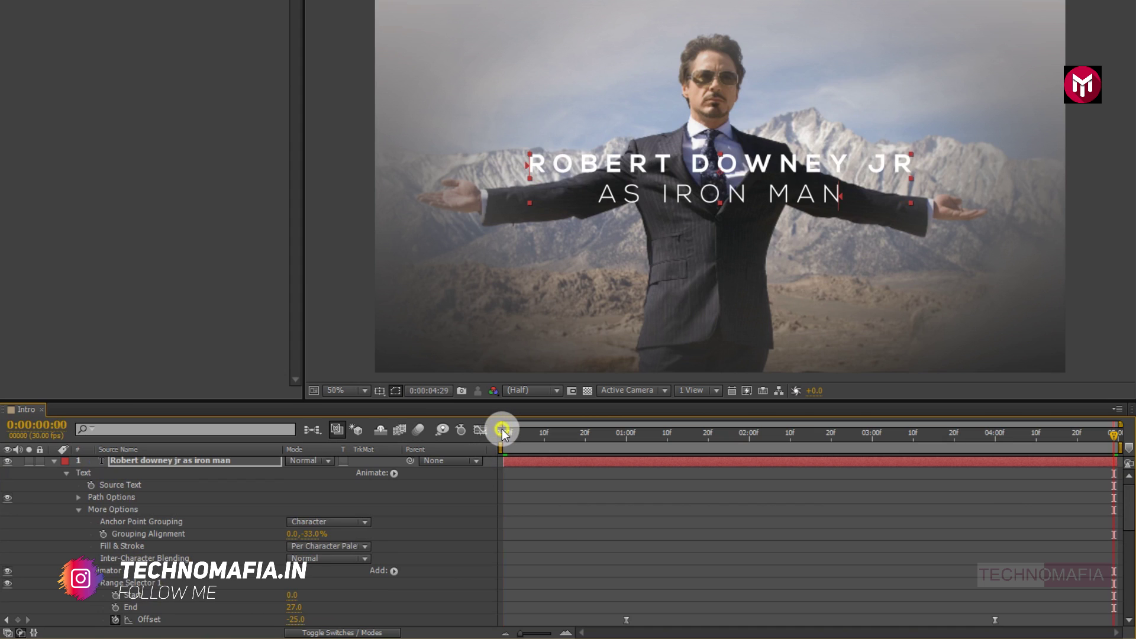
pyautogui.click(502, 428)
pyautogui.press('space')
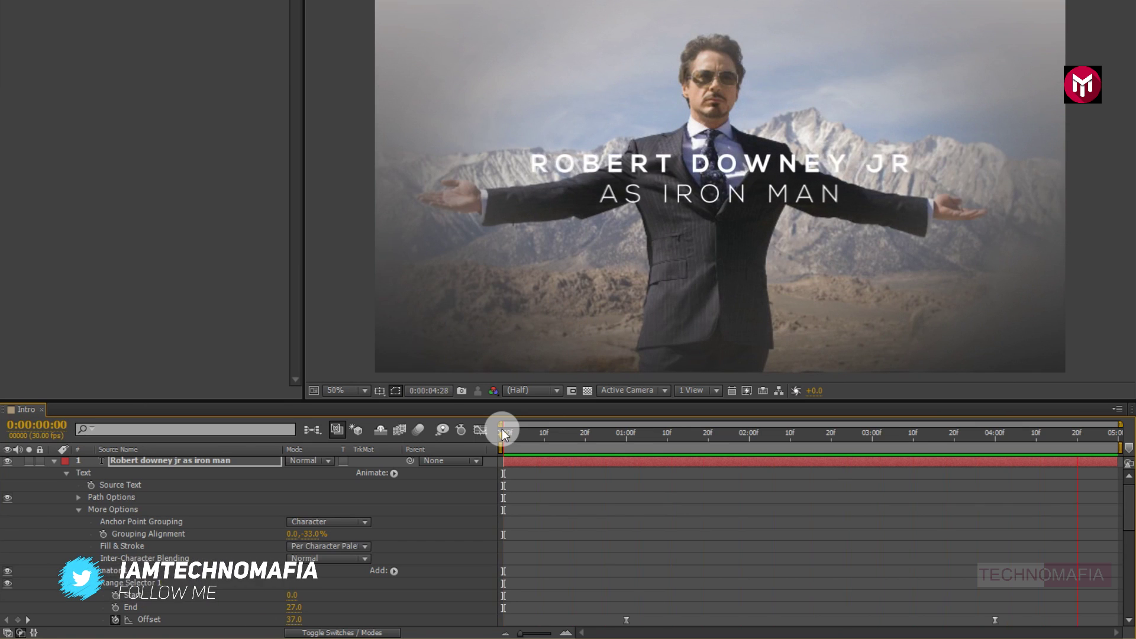
pyautogui.click(502, 428)
# Pre-compose the title layer as "Text", moving all attributes into the new composition
pyautogui.click(165, 463)
pyautogui.click(53, 462)
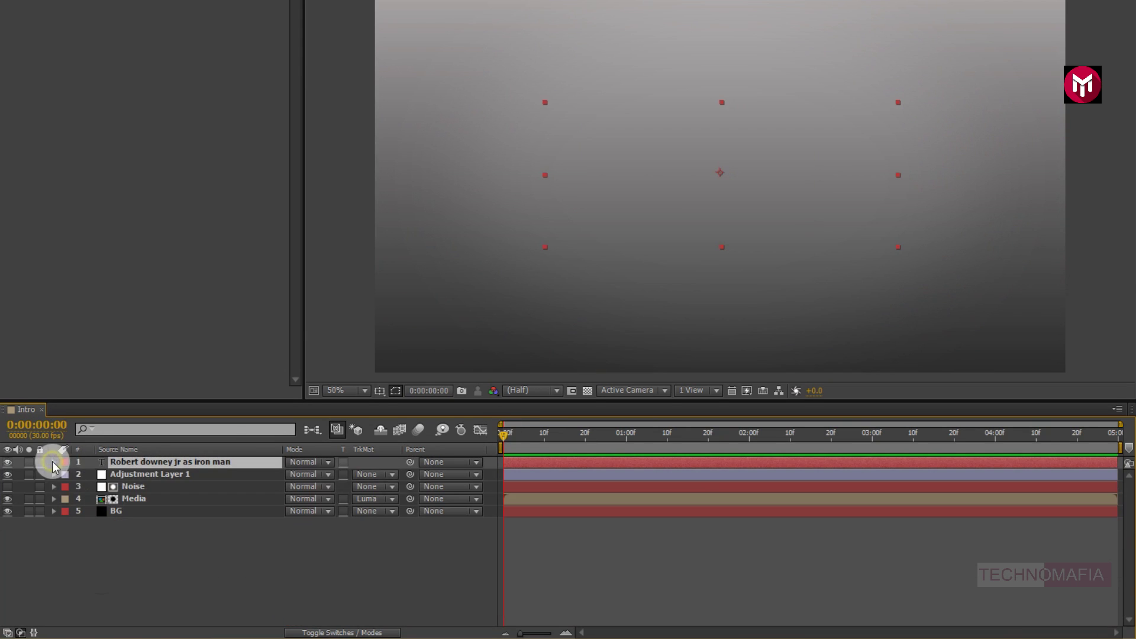
pyautogui.rightClick(148, 466)
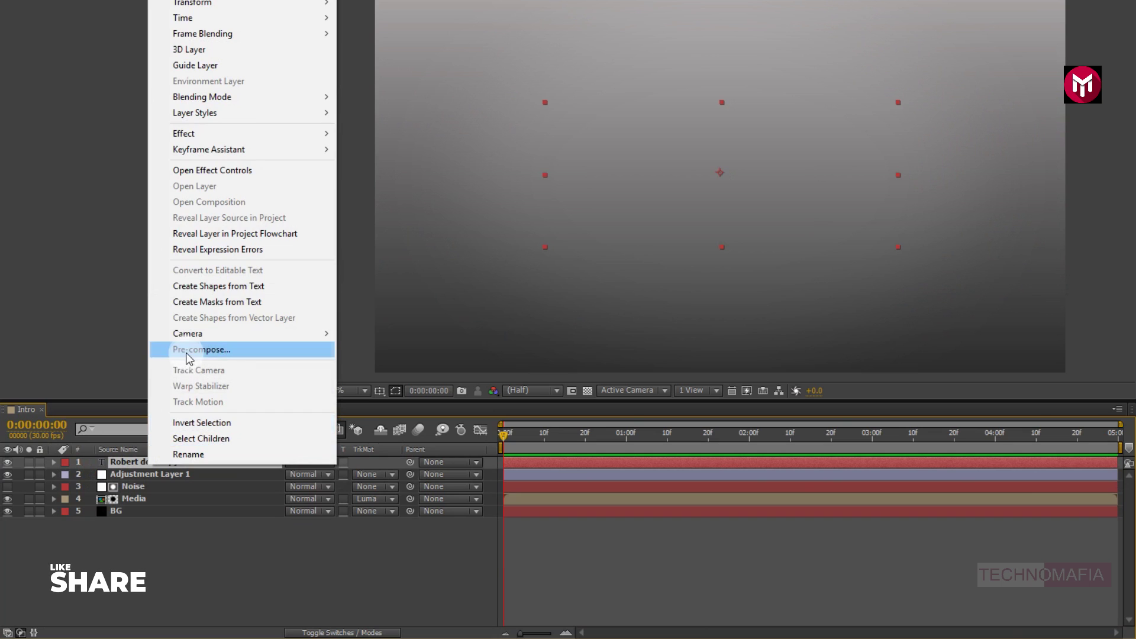
pyautogui.click(186, 350)
pyautogui.write('Text')
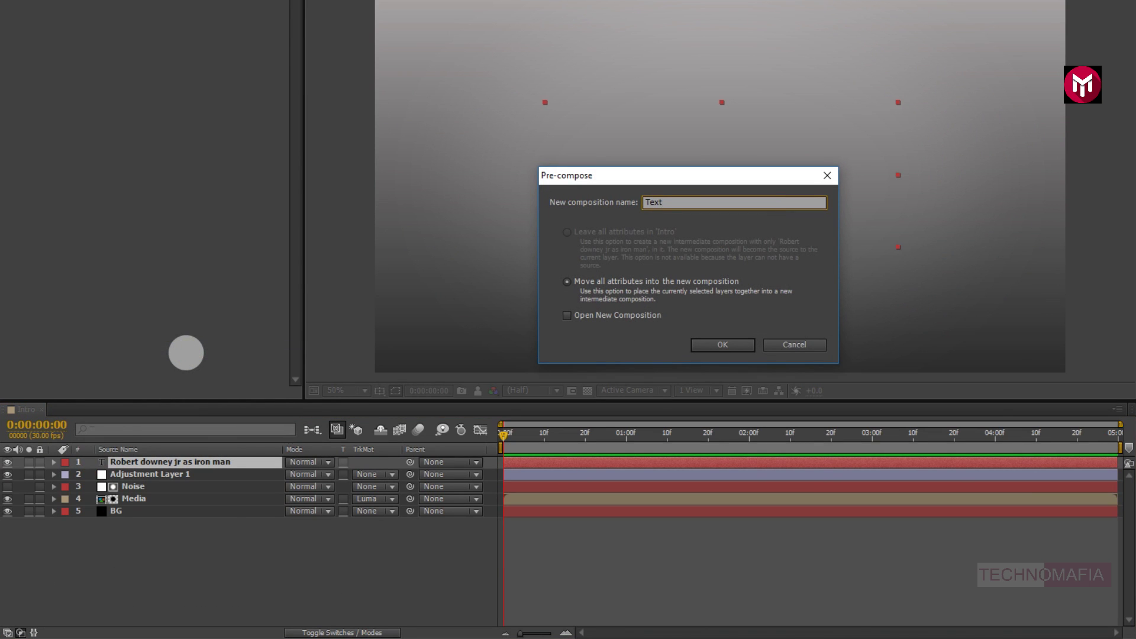
pyautogui.click(704, 343)
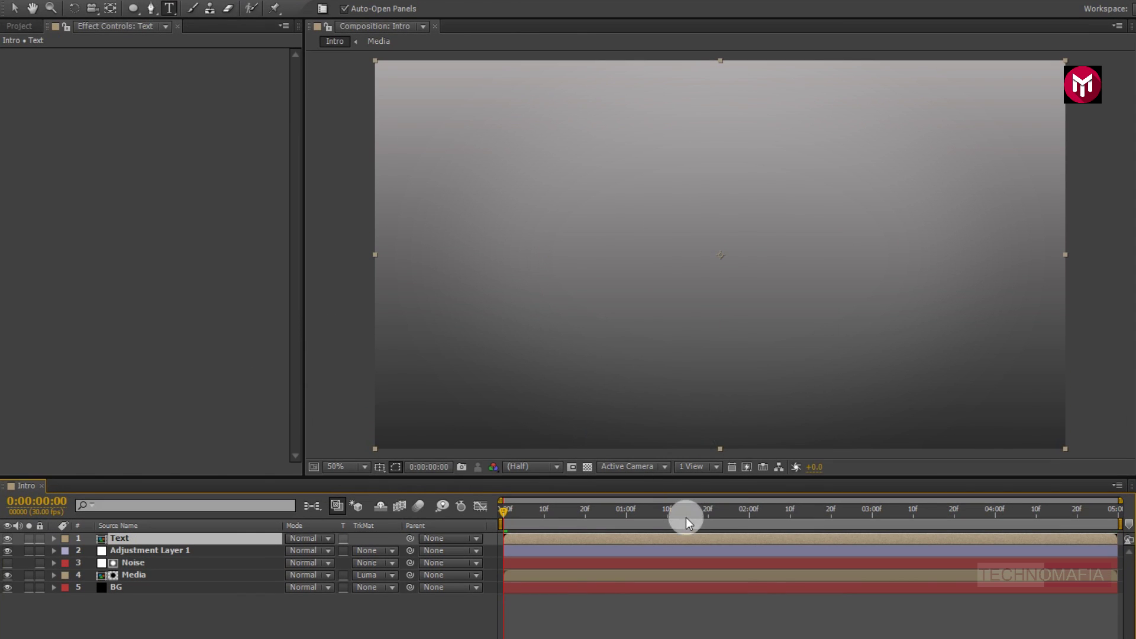
# Apply the Ramp effect to the Text layer, with the playhead at 0:00:02:24 where the title is visible
pyautogui.click(847, 510)
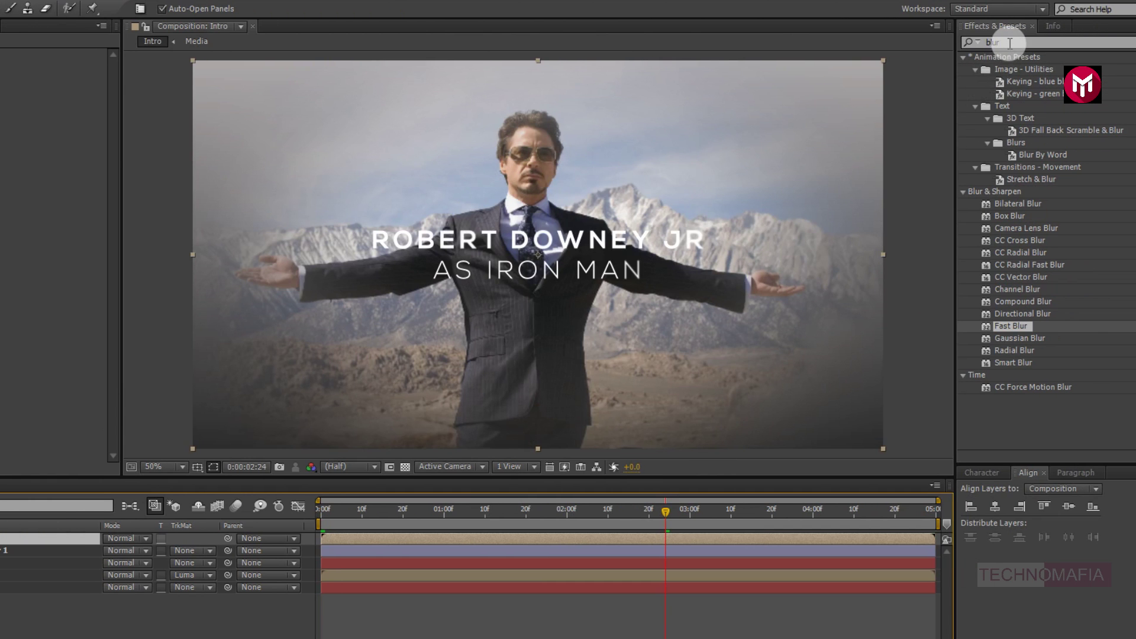
pyautogui.click(979, 42)
pyautogui.write('ramp')
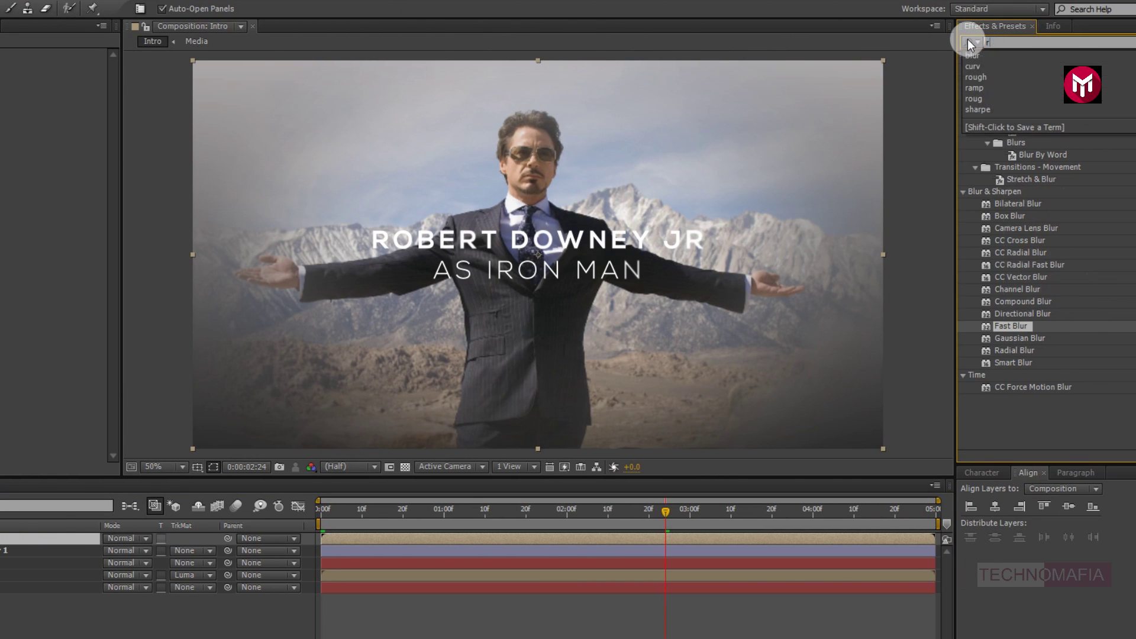
pyautogui.click(970, 42)
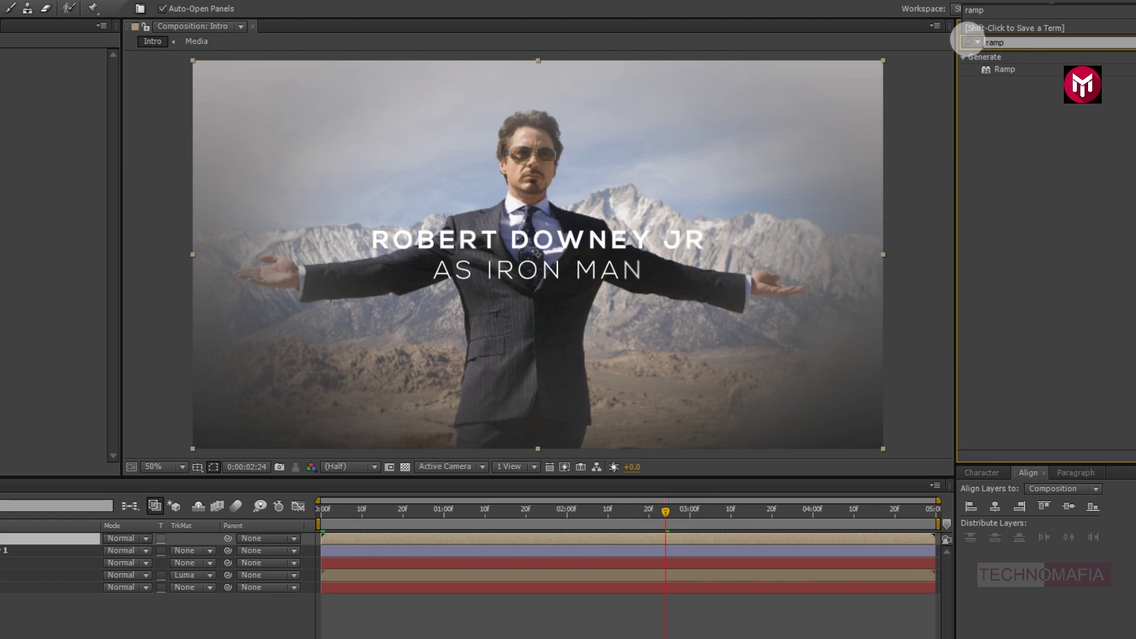
pyautogui.doubleClick(1004, 70)
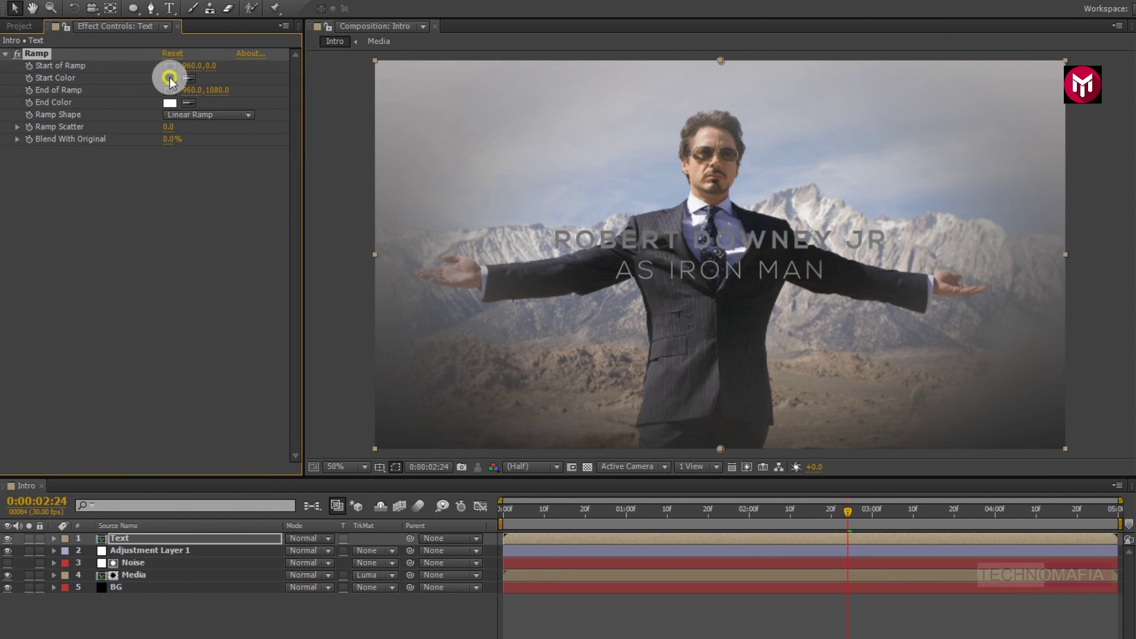
# Set the Ramp's Start Color to near-white F8F3F3 and its End Color to grey 969595
pyautogui.click(170, 78)
pyautogui.click(149, 335)
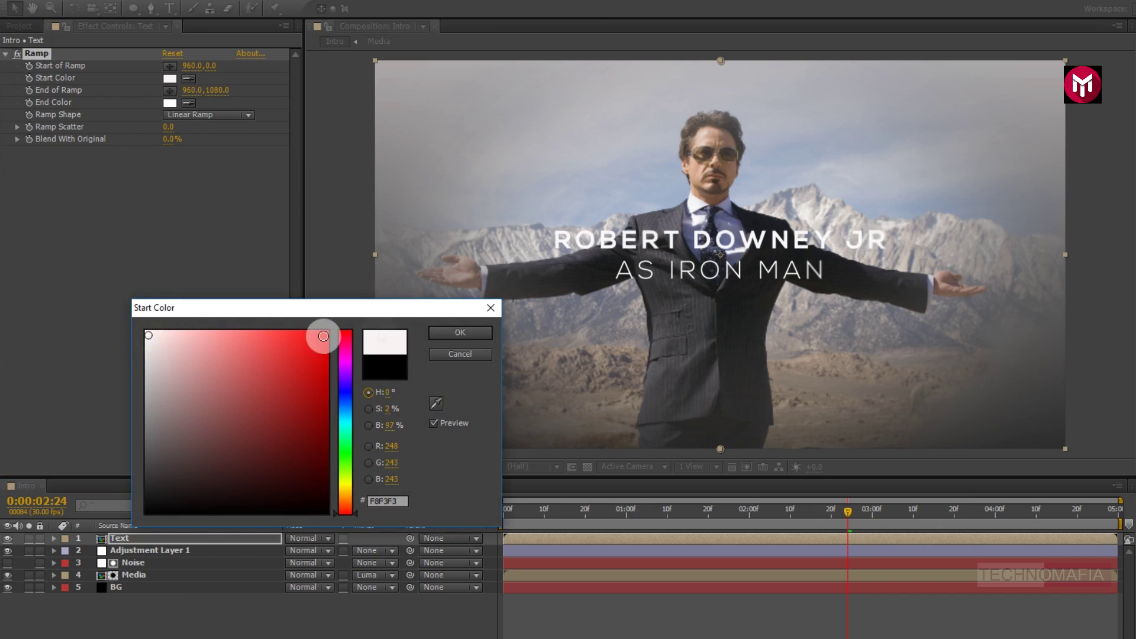
pyautogui.click(447, 332)
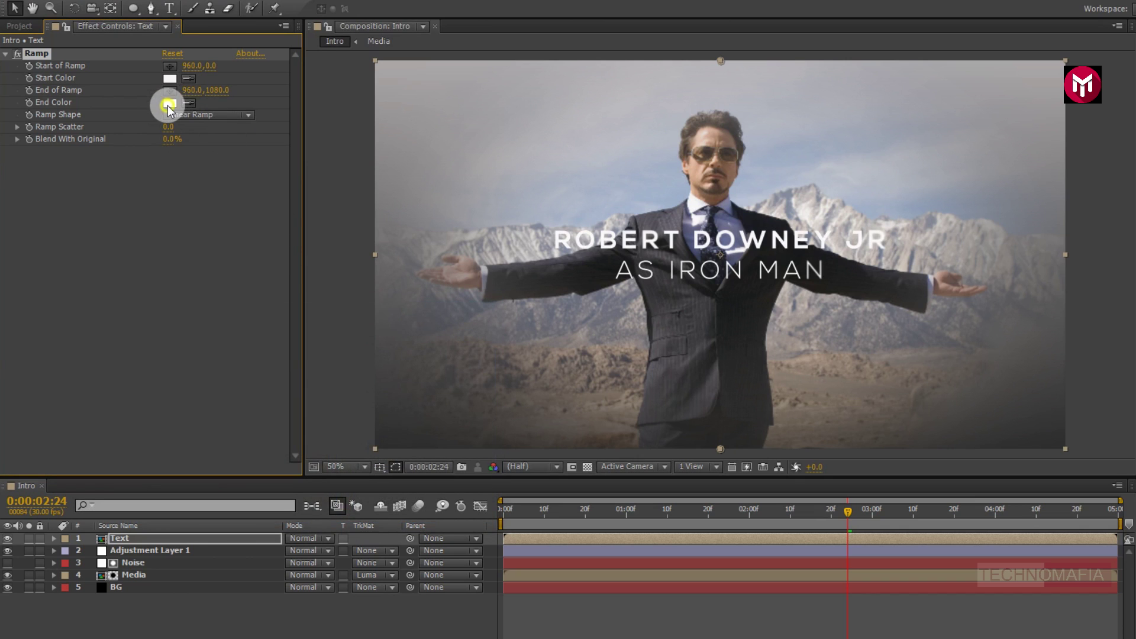
pyautogui.click(169, 105)
pyautogui.click(146, 406)
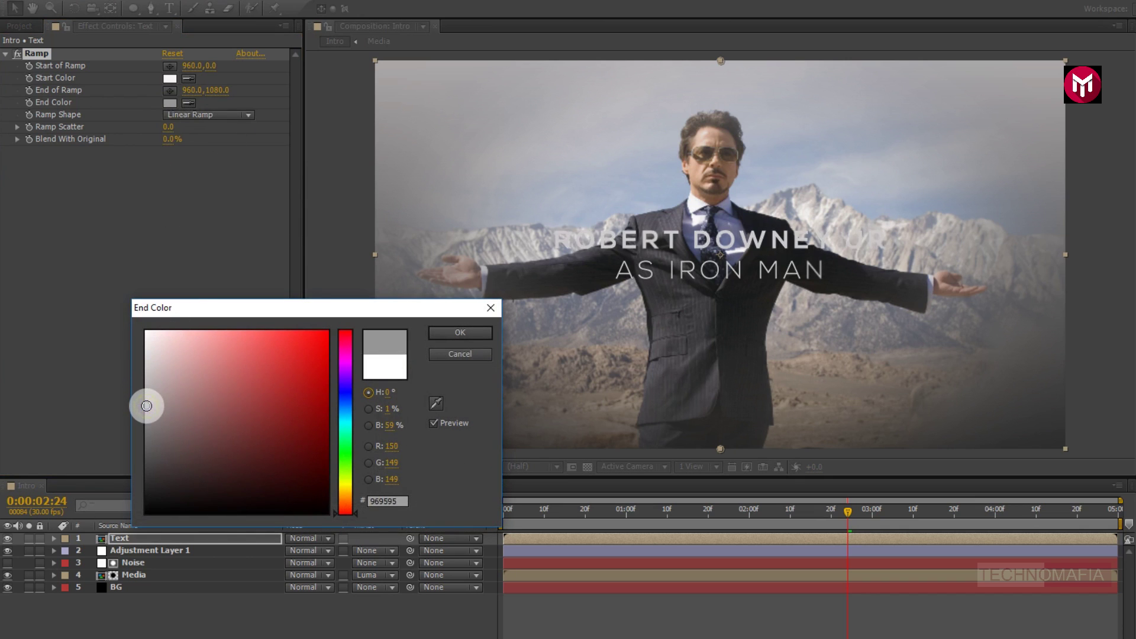
pyautogui.click(461, 334)
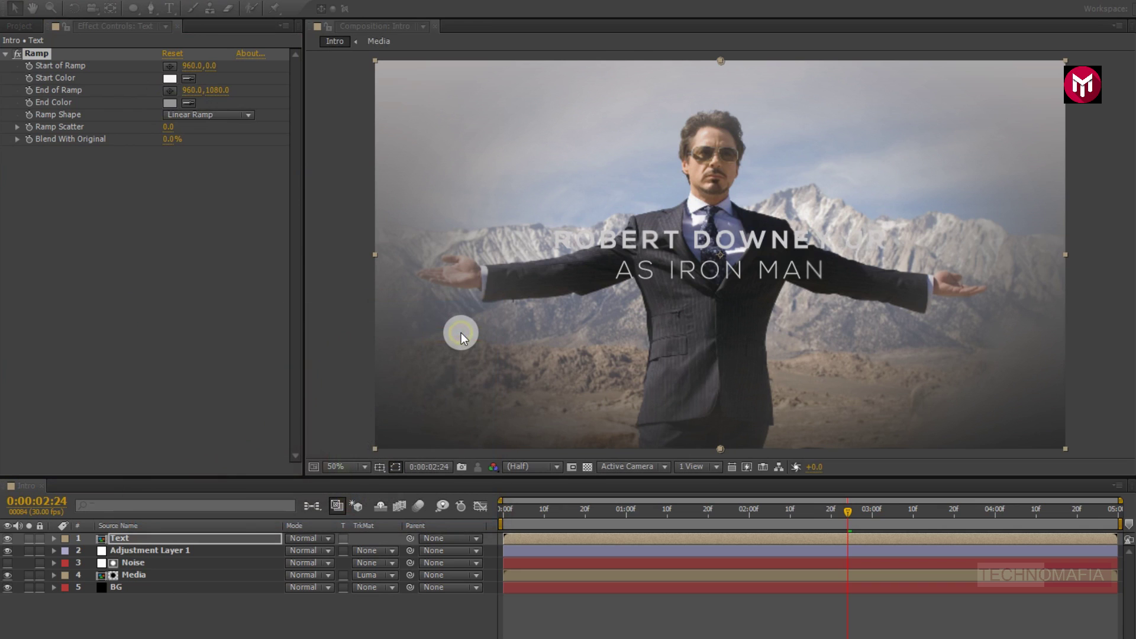
# Place the Ramp's start point at 946, 214 and its end point at 962, 824
pyautogui.click(169, 65)
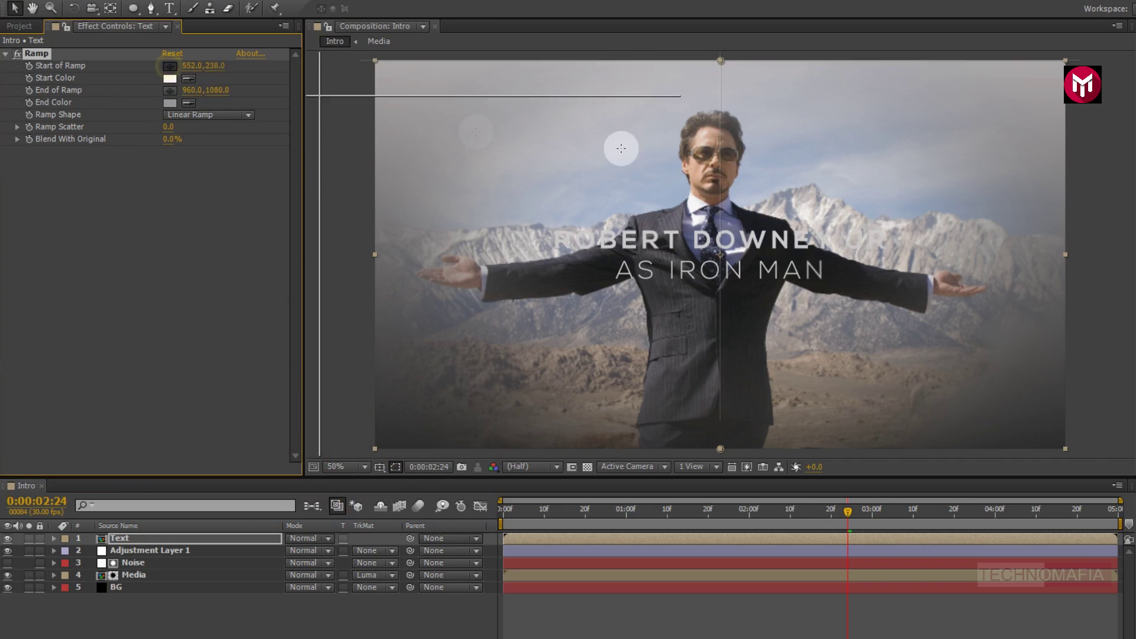
pyautogui.click(716, 137)
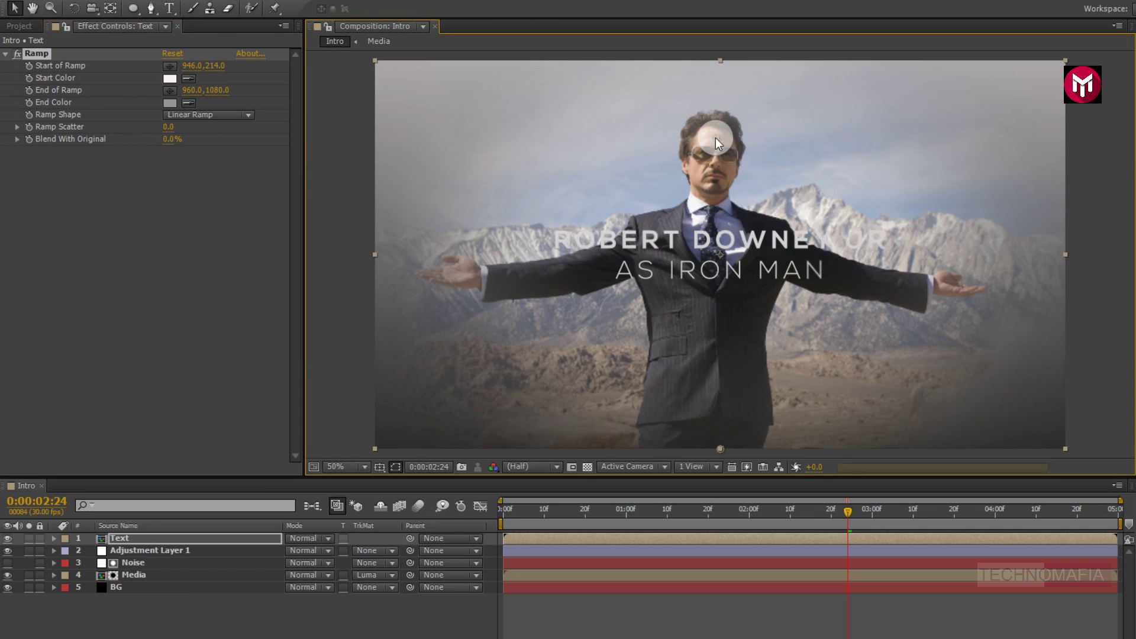
pyautogui.click(170, 90)
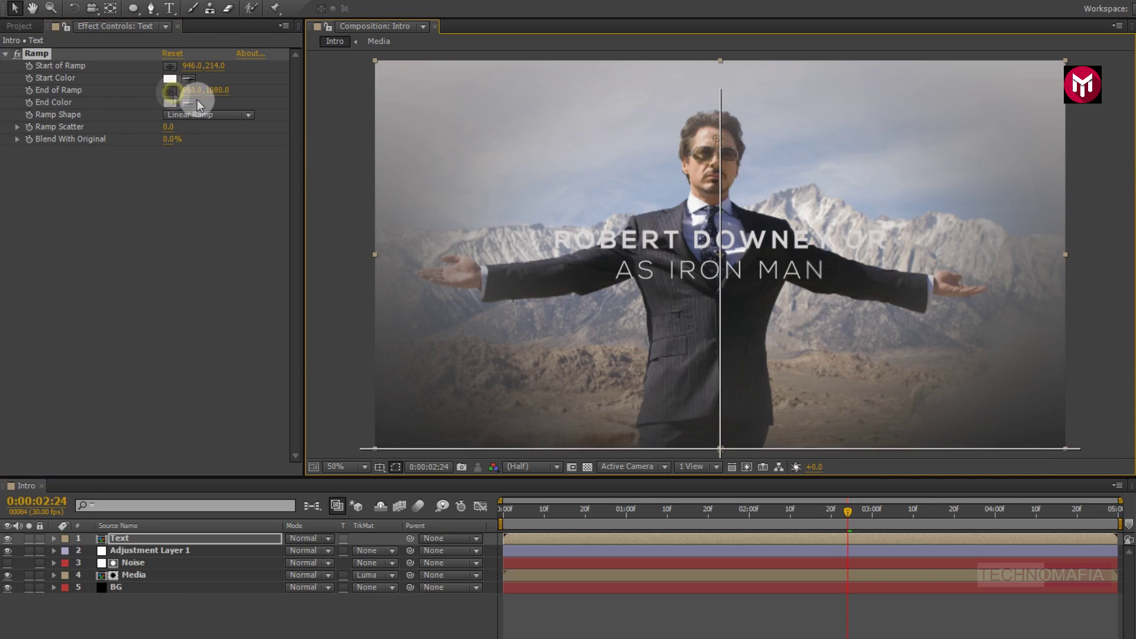
pyautogui.click(720, 357)
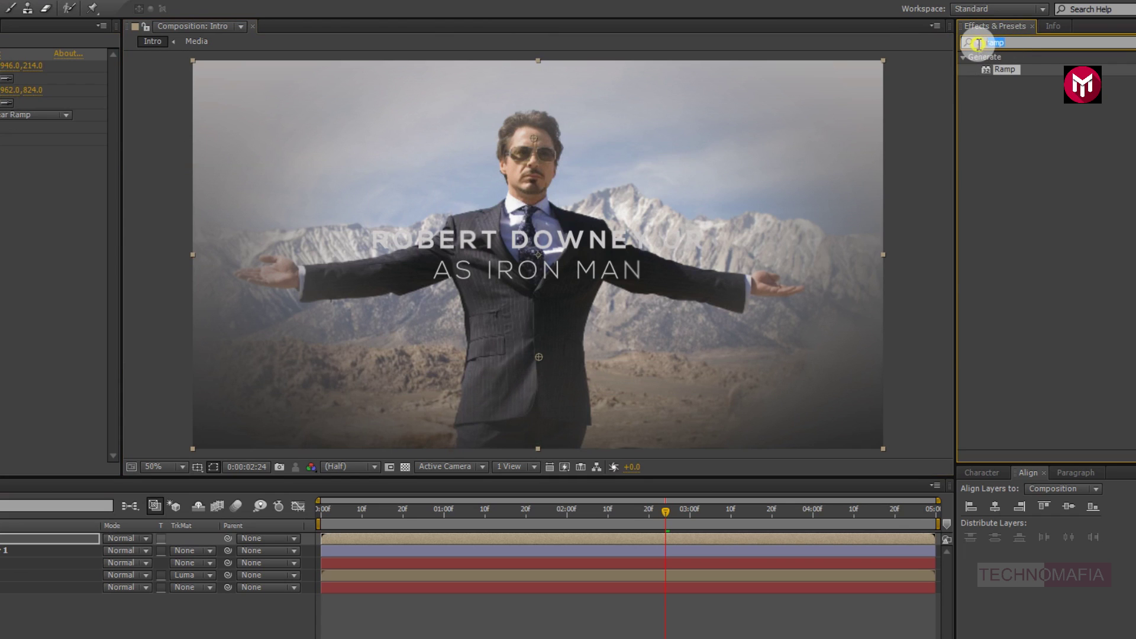
# Apply the Bevel Alpha effect to the Text layer and set its Edge Thickness to 3.80
pyautogui.click(1135, 43)
pyautogui.write('bev')
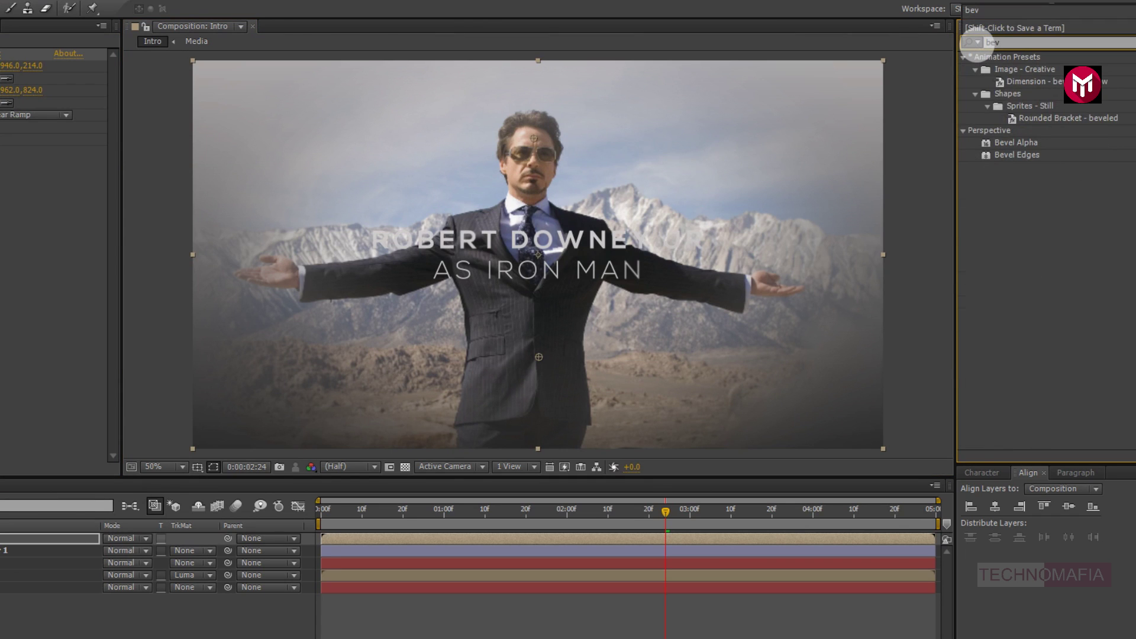
pyautogui.doubleClick(1016, 145)
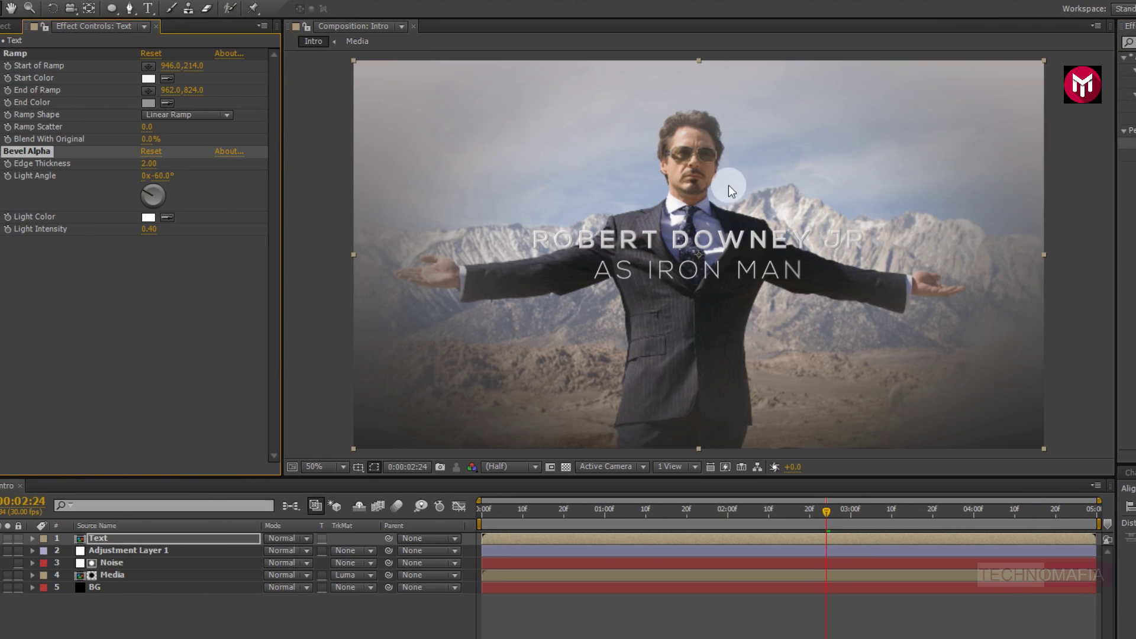
pyautogui.click(0, 167)
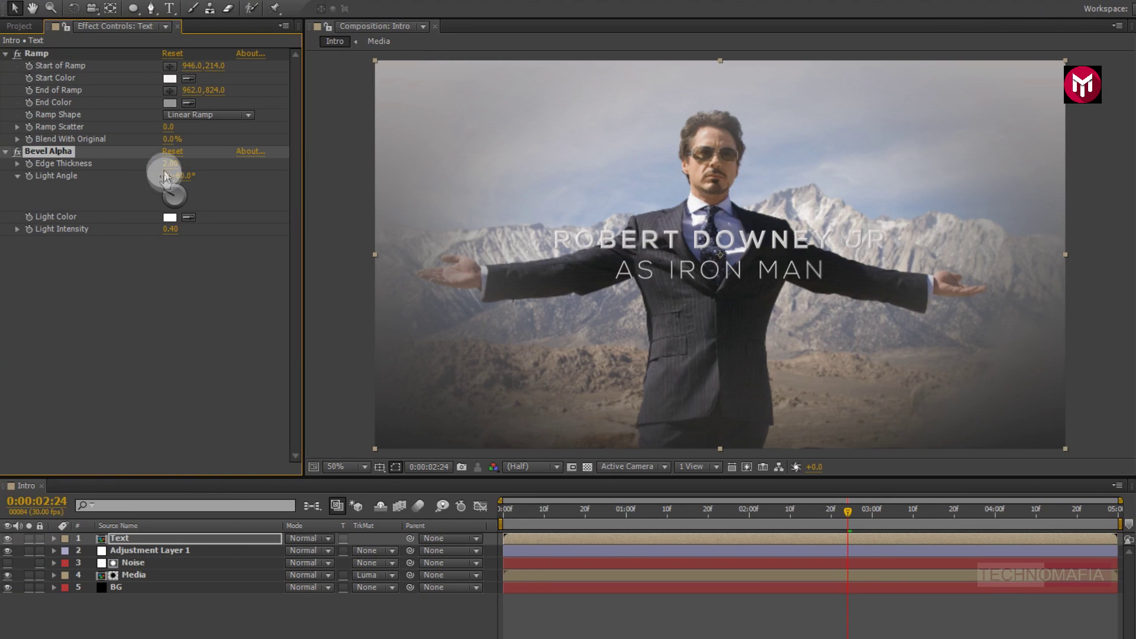
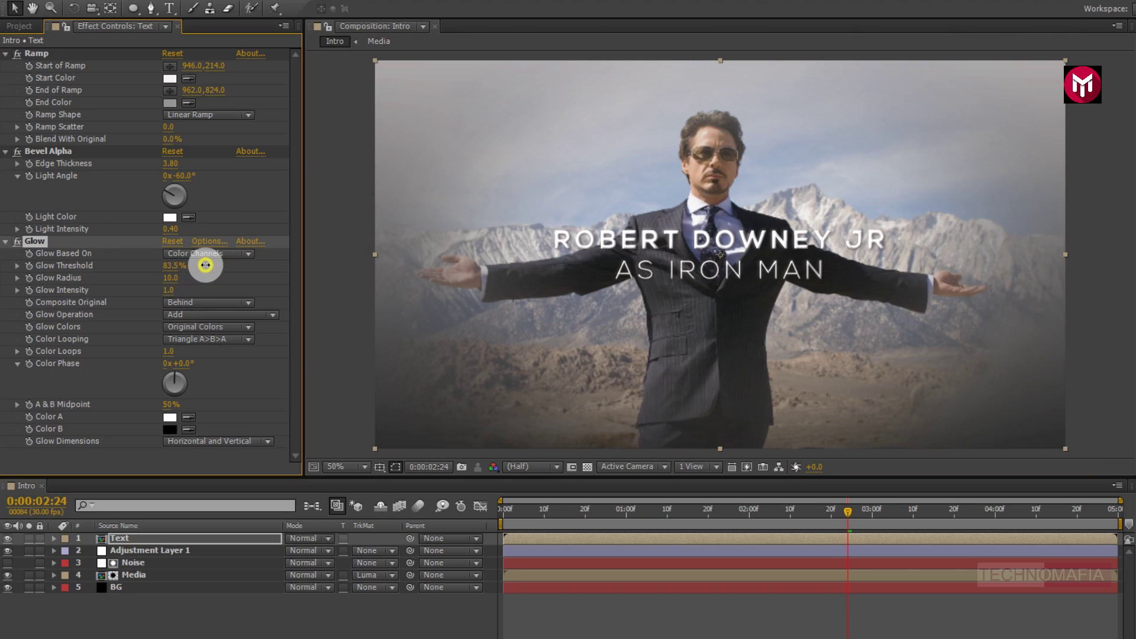
# Set the Glow's Threshold to 84.7%, its Radius to 40 and its Glow Colors to A & B Colors
pyautogui.moveTo(204, 265); pyautogui.dragTo(209, 265)
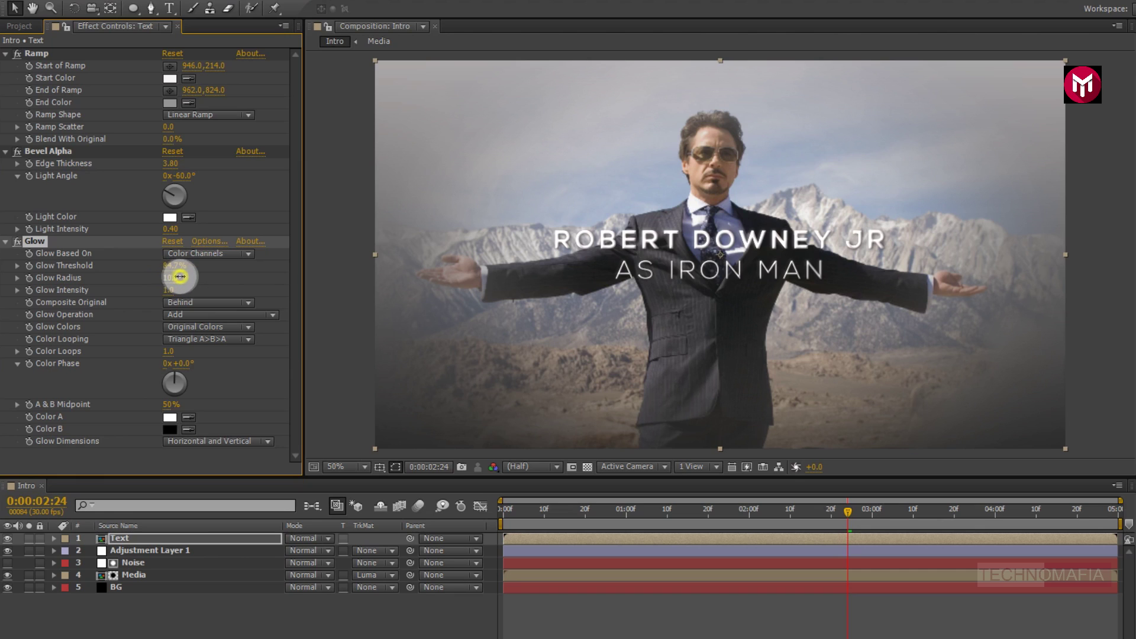
pyautogui.moveTo(186, 276); pyautogui.dragTo(189, 274)
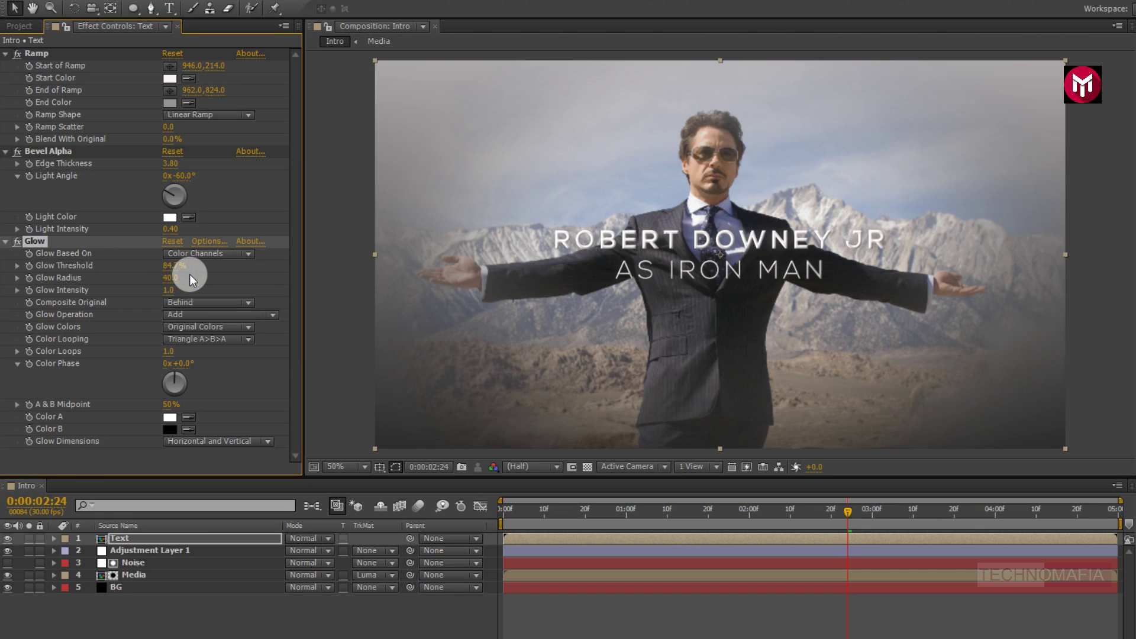
pyautogui.click(189, 327)
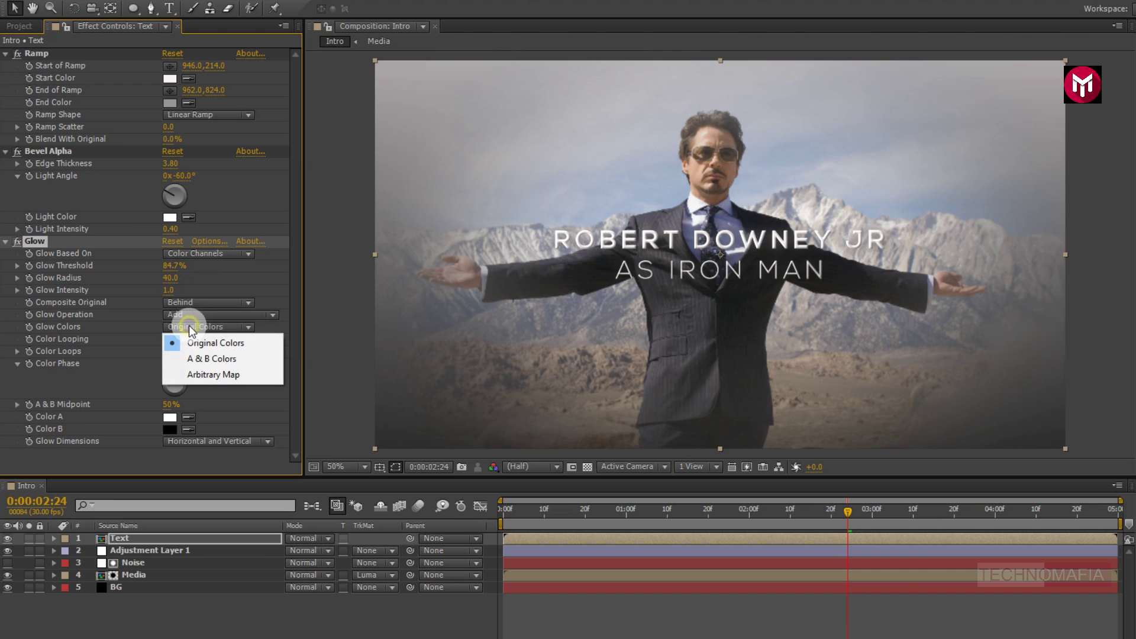
pyautogui.click(191, 359)
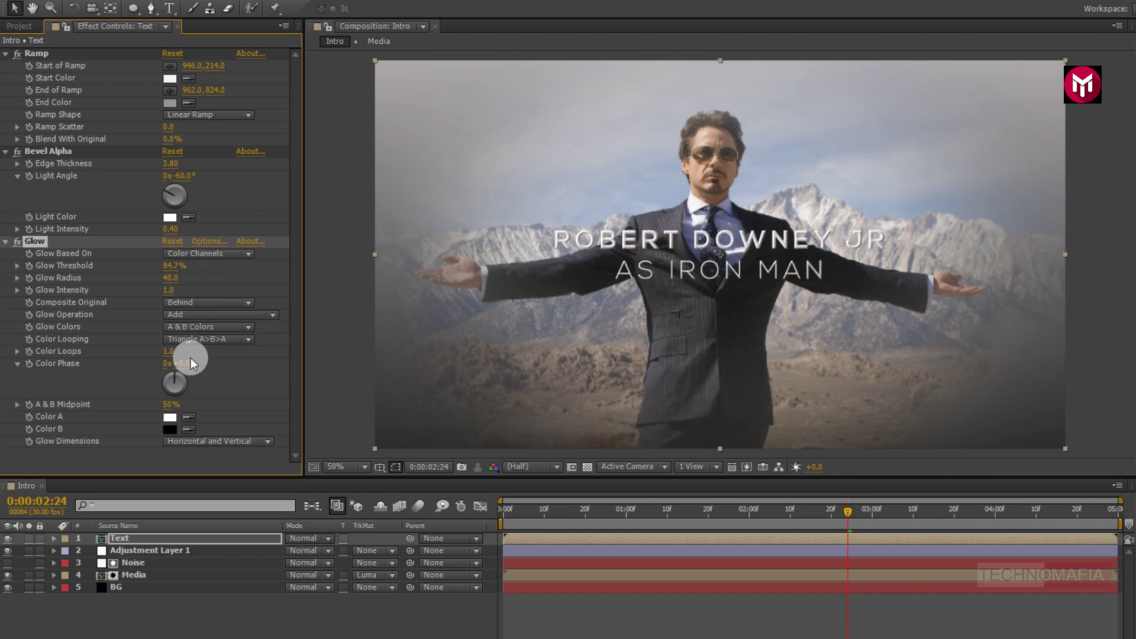
# Set the Glow's Color B to light grey CAC8C8 and its Glow Operation to Normal
pyautogui.click(170, 428)
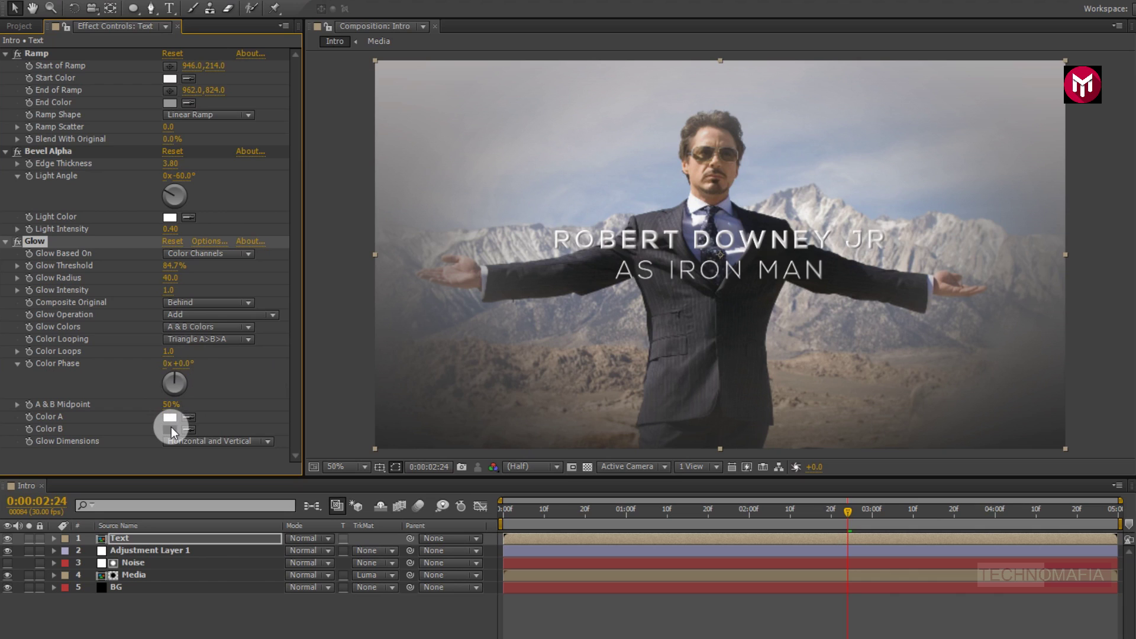
pyautogui.click(146, 369)
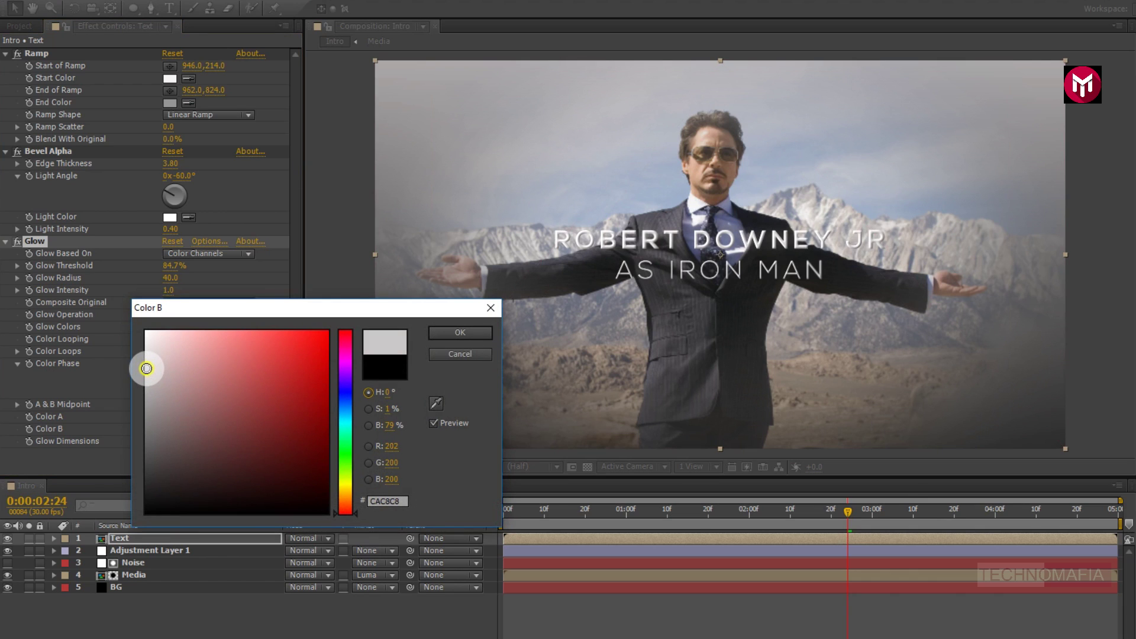
pyautogui.click(439, 333)
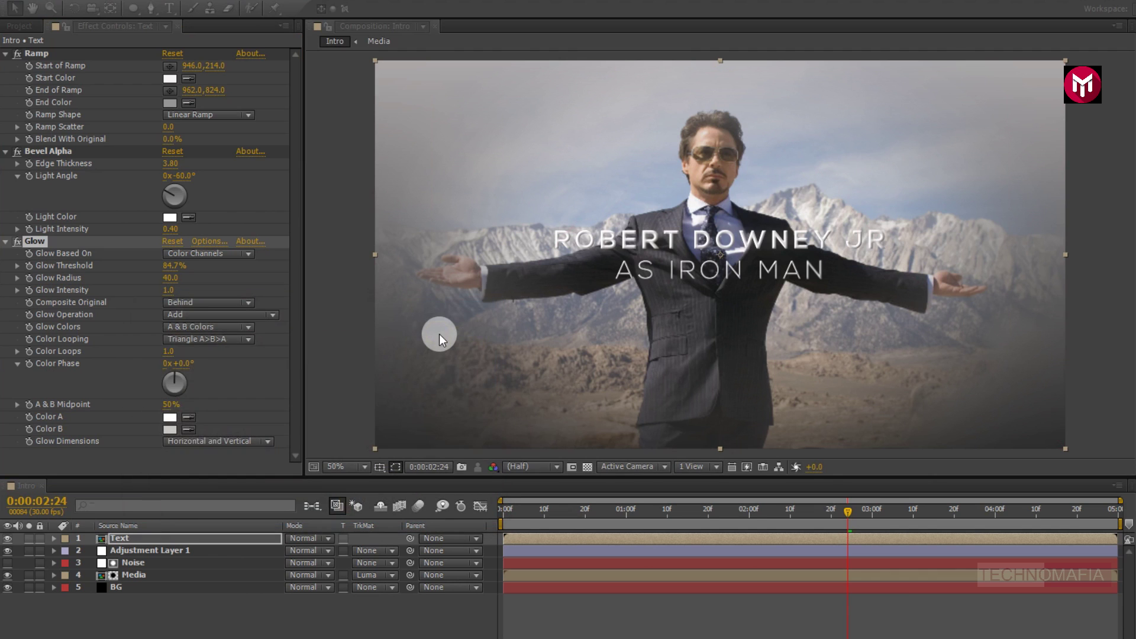
pyautogui.click(199, 392)
pyautogui.click(194, 314)
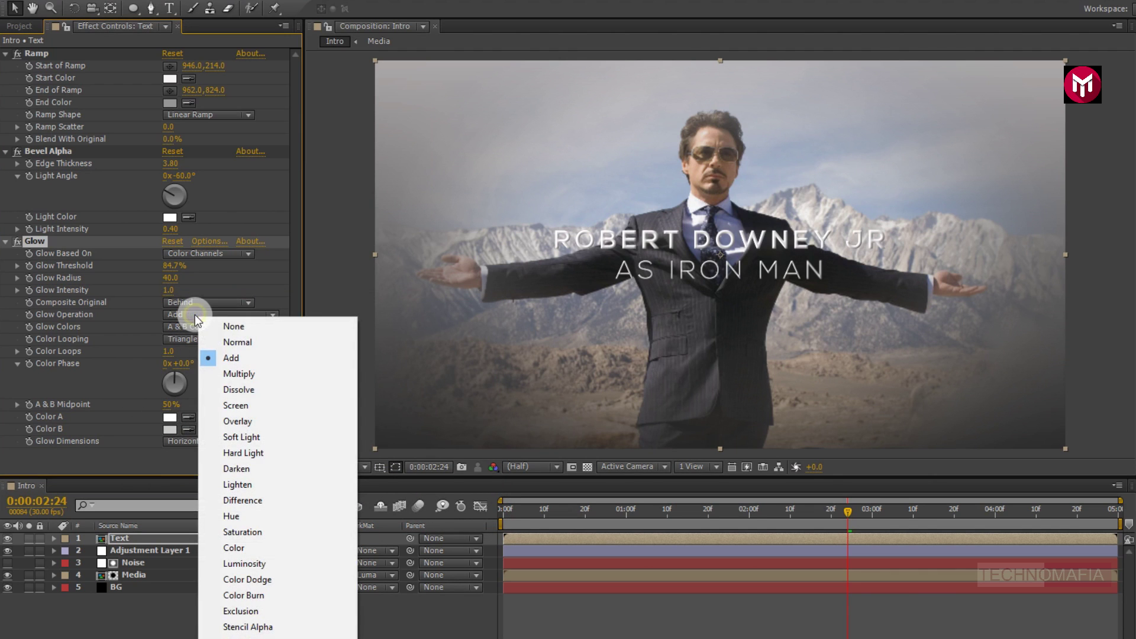
pyautogui.click(213, 340)
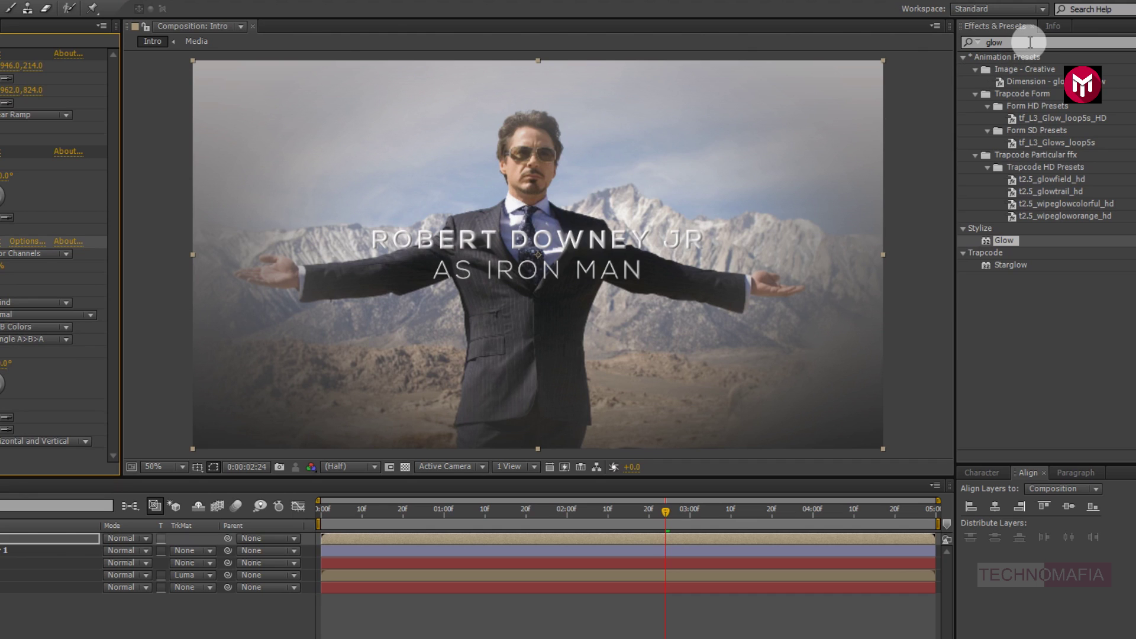
# Apply the Curves effect to the Text layer and bend the RGB curve into a W-shaped wave with both ends at the maximum
pyautogui.click(974, 46)
pyautogui.write('curv')
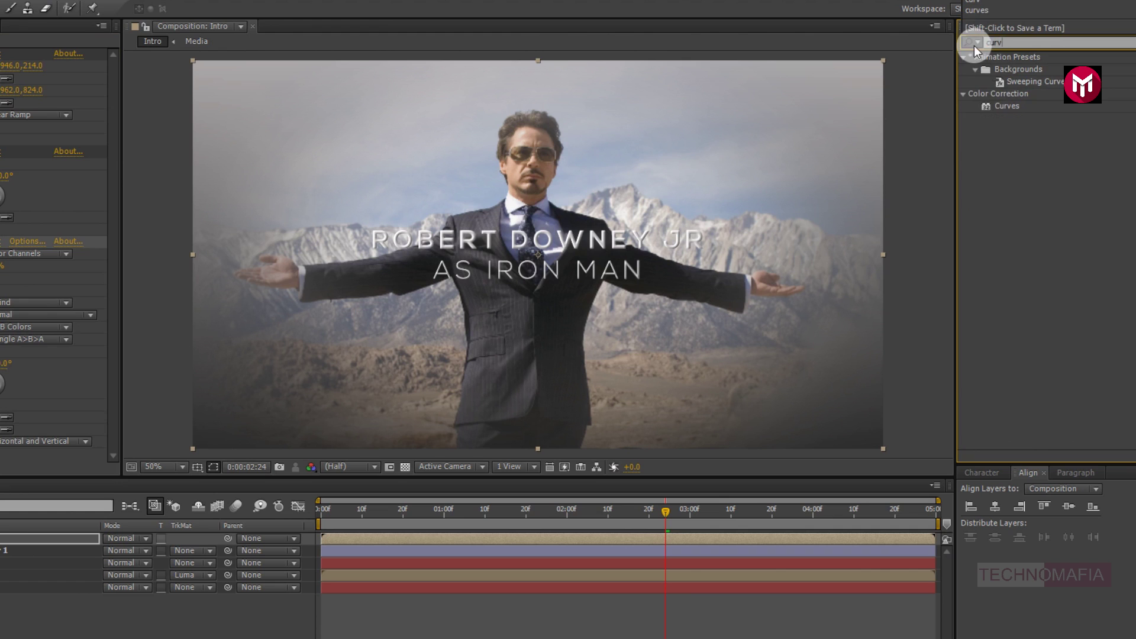
pyautogui.doubleClick(1000, 107)
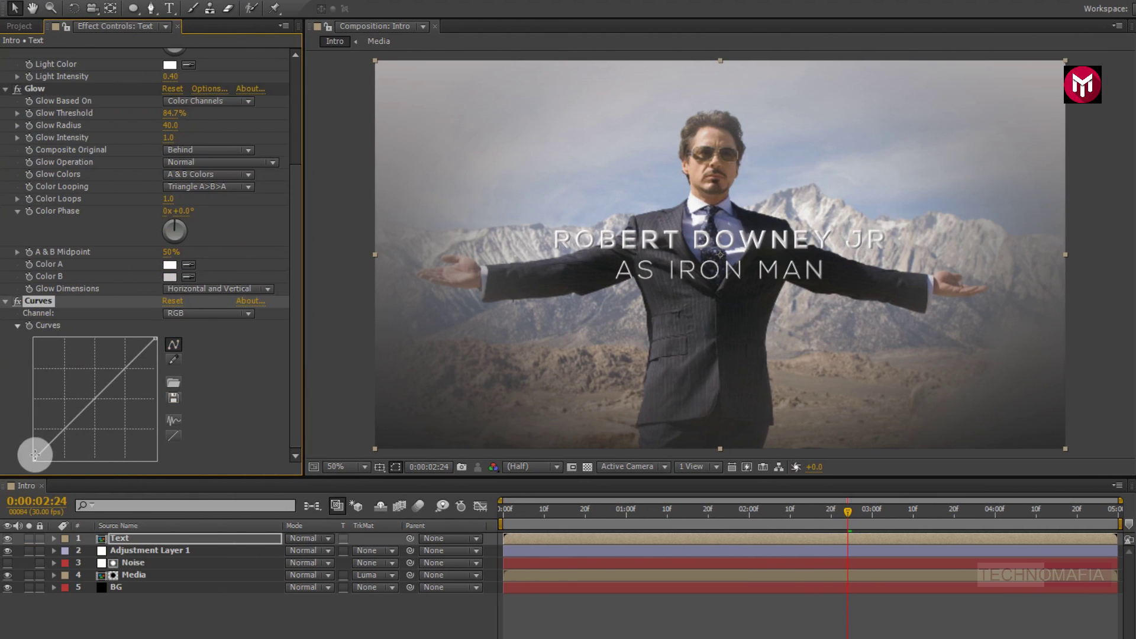
pyautogui.moveTo(35, 457); pyautogui.dragTo(125, 397)
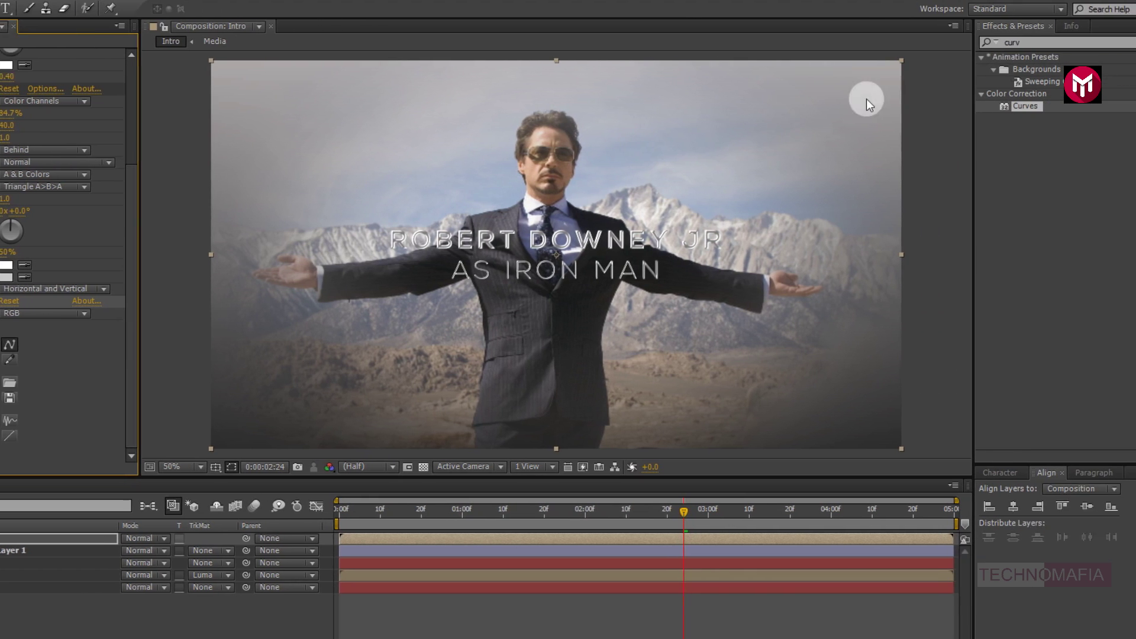
# Apply the Sharpen effect to the Text layer with a Sharpen Amount of 11
pyautogui.click(989, 43)
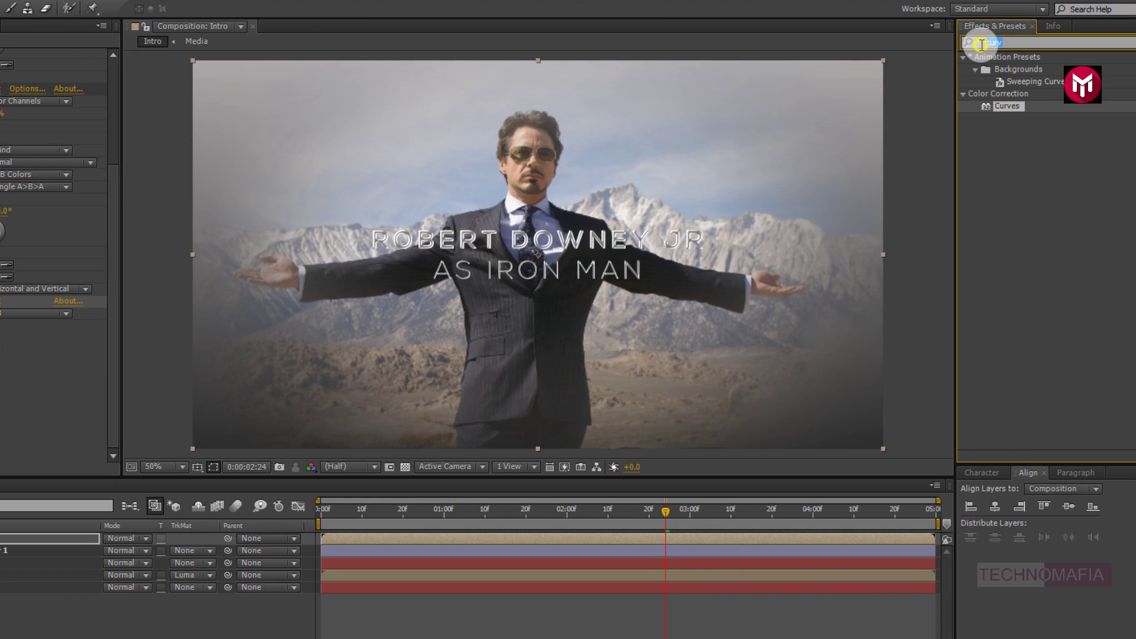
pyautogui.write('shar')
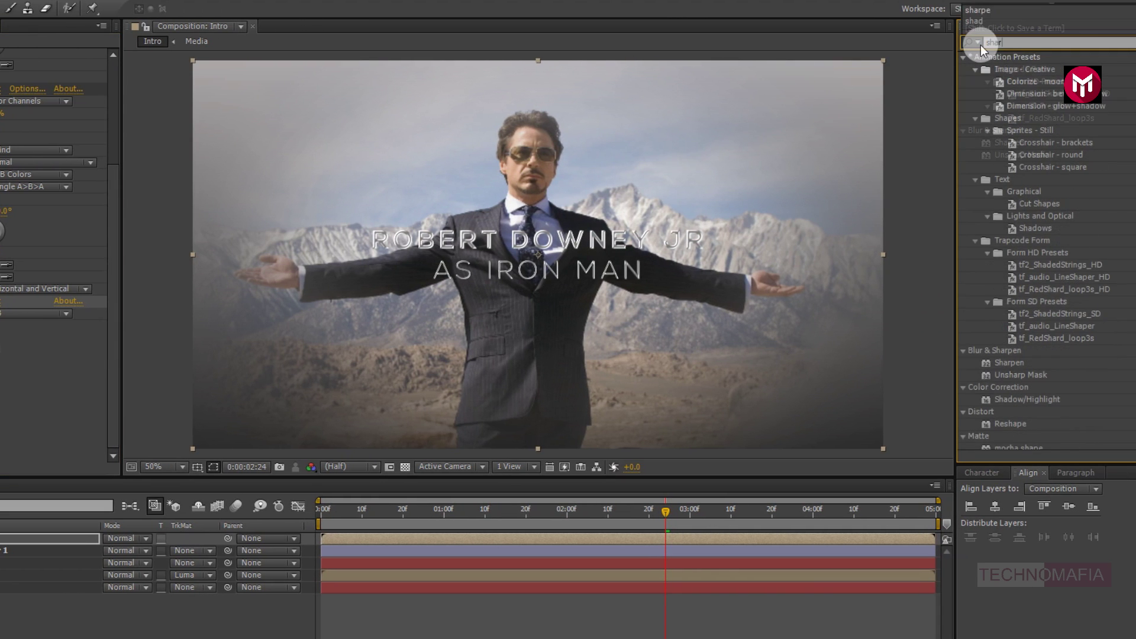
pyautogui.click(1010, 143)
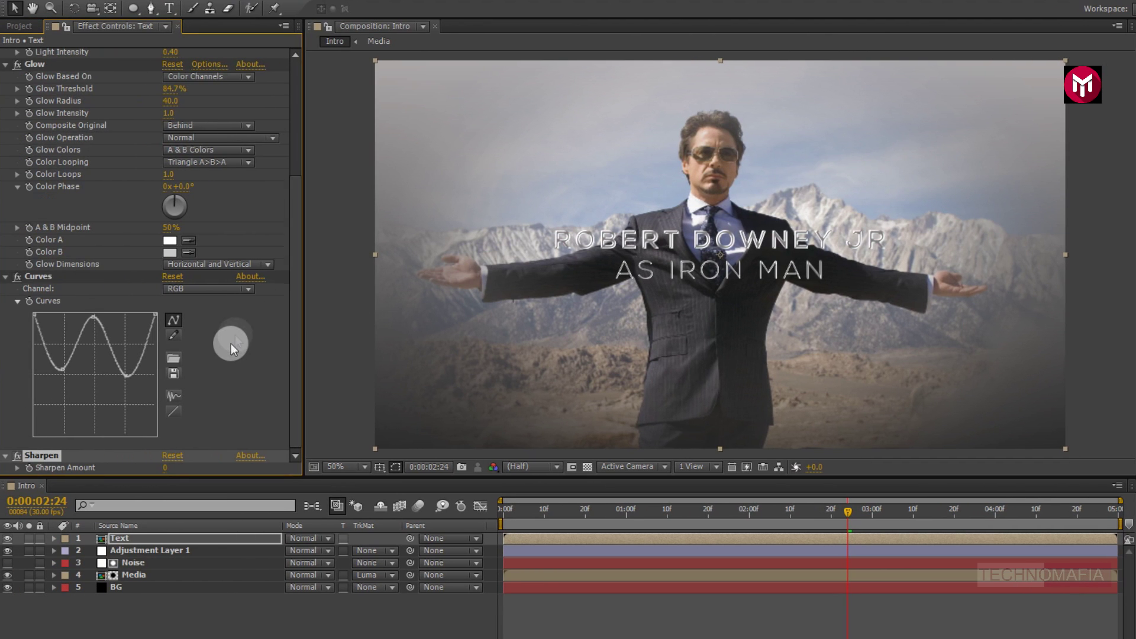
pyautogui.click(167, 469)
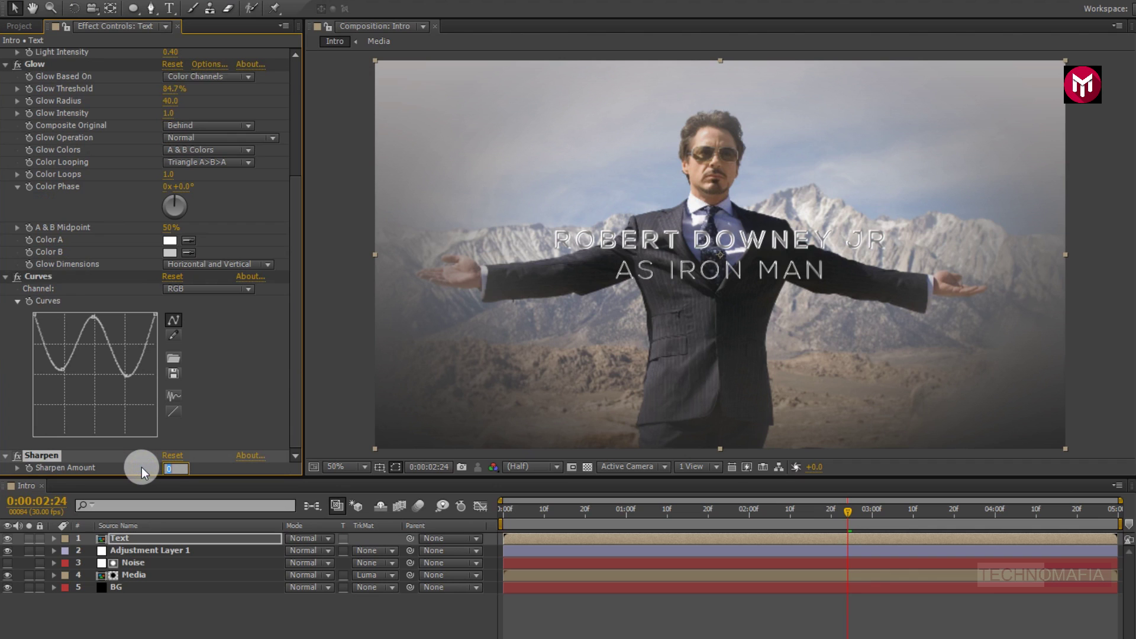
pyautogui.write('11')
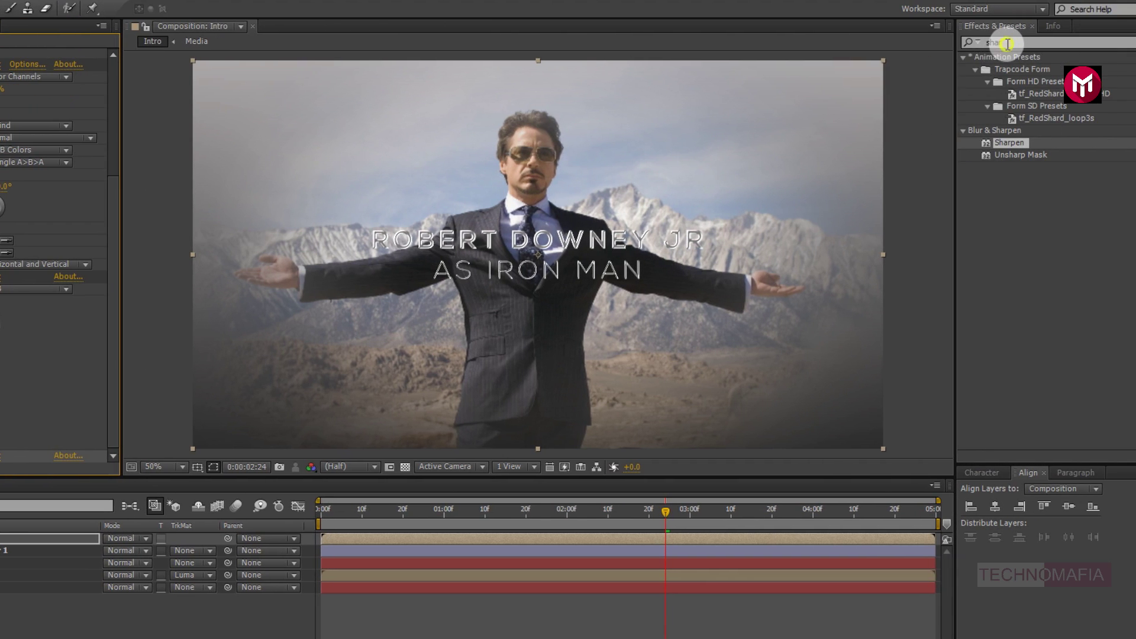
# Find the CC Light Sweep effect and apply it to the Text layer
pyautogui.write('cc')
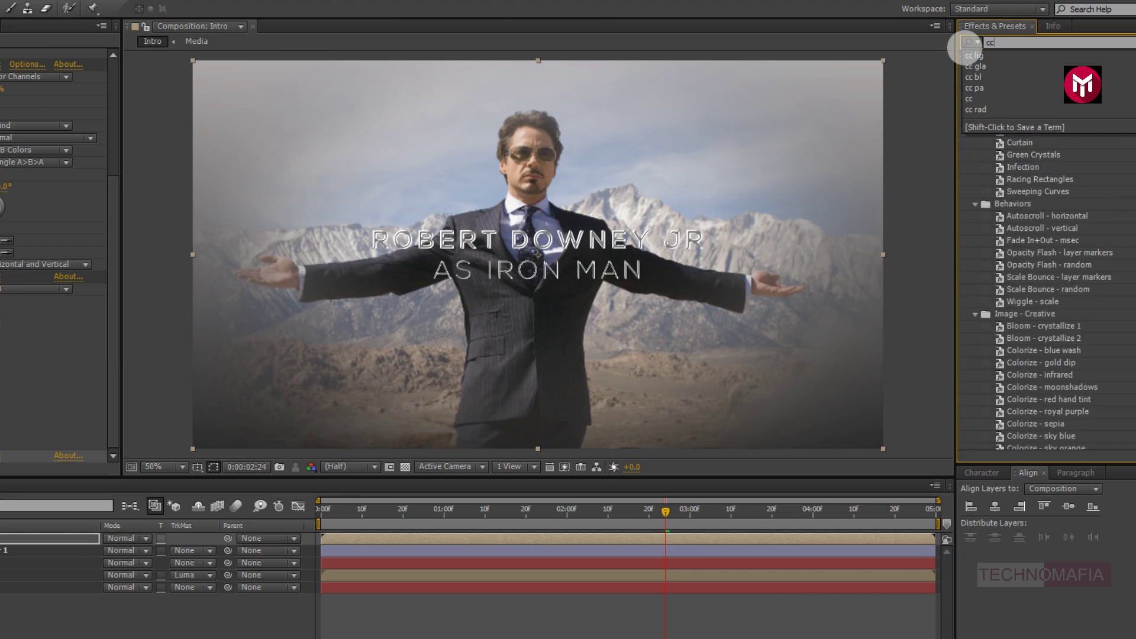
pyautogui.write(' li')
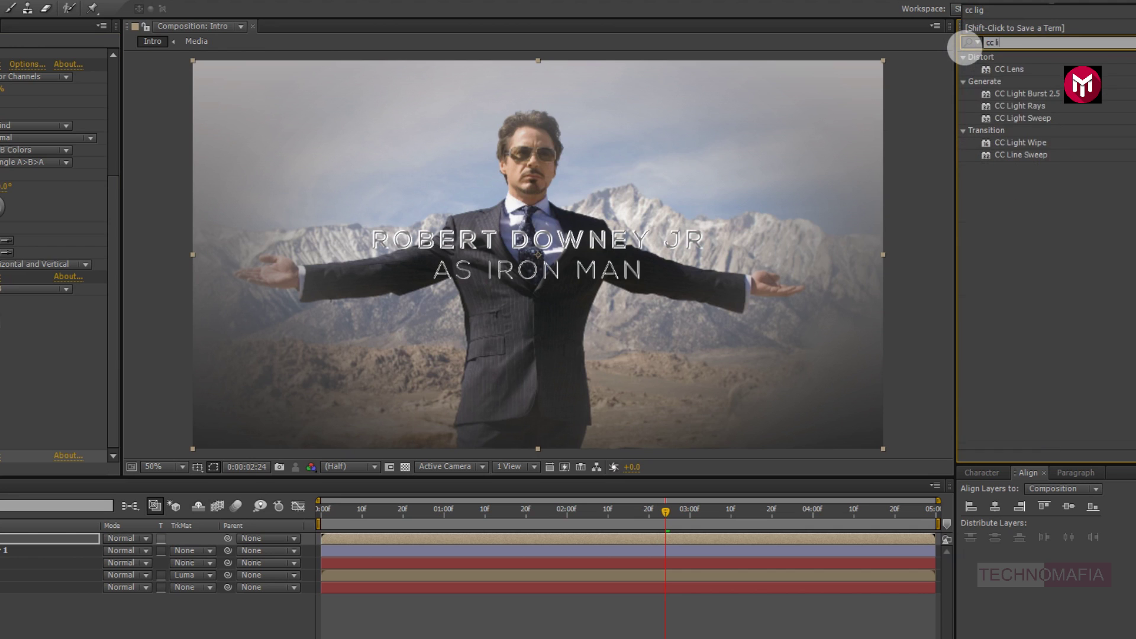
pyautogui.click(1010, 93)
pyautogui.doubleClick(1010, 93)
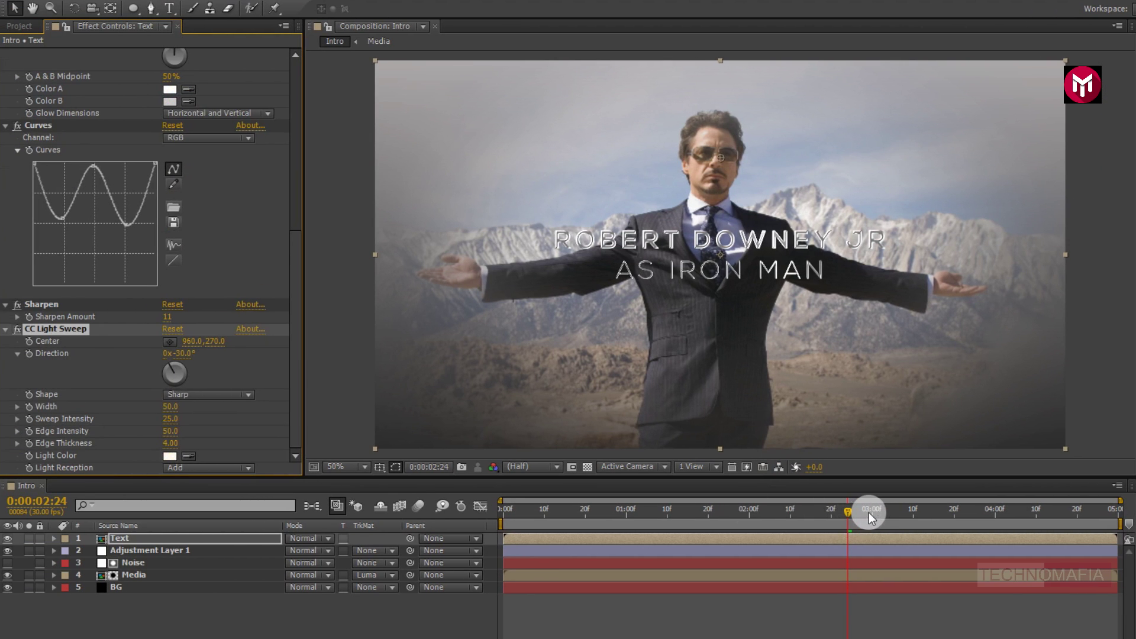
# Keyframe the CC Light Sweep Center at 0:00:03:00, placing it before the start of the title at 386, 408
pyautogui.click(873, 510)
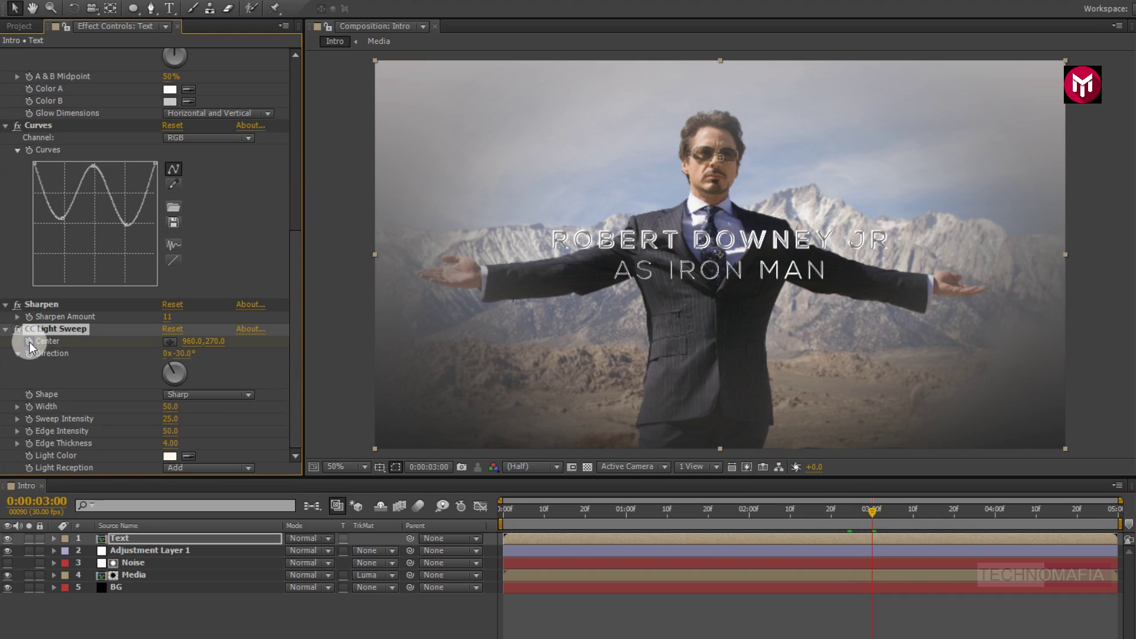
pyautogui.click(169, 343)
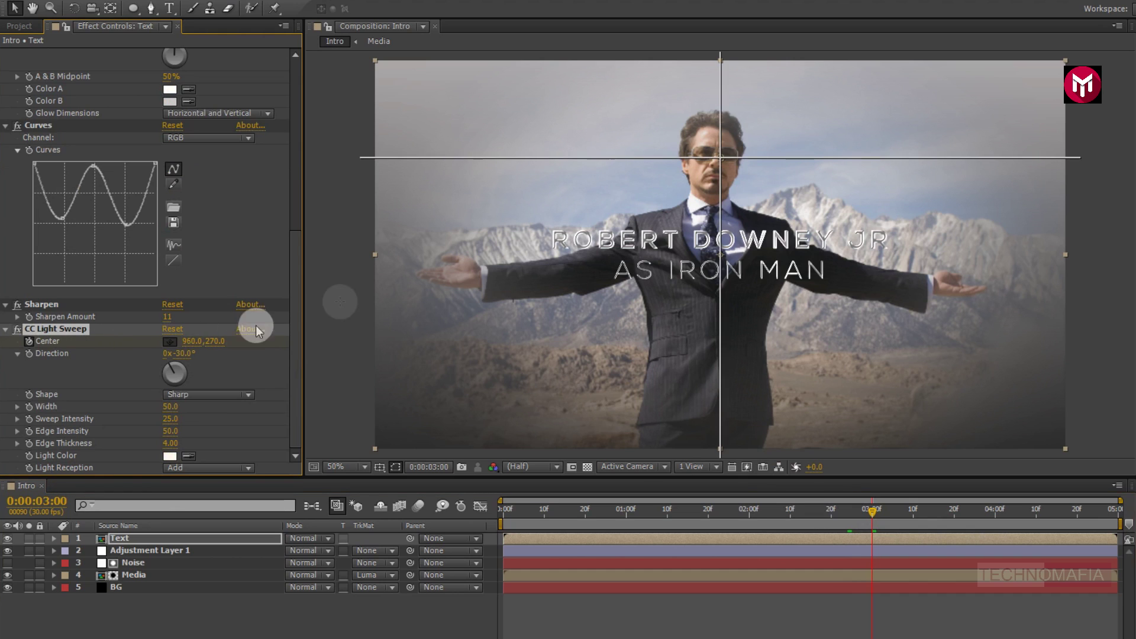
pyautogui.click(514, 208)
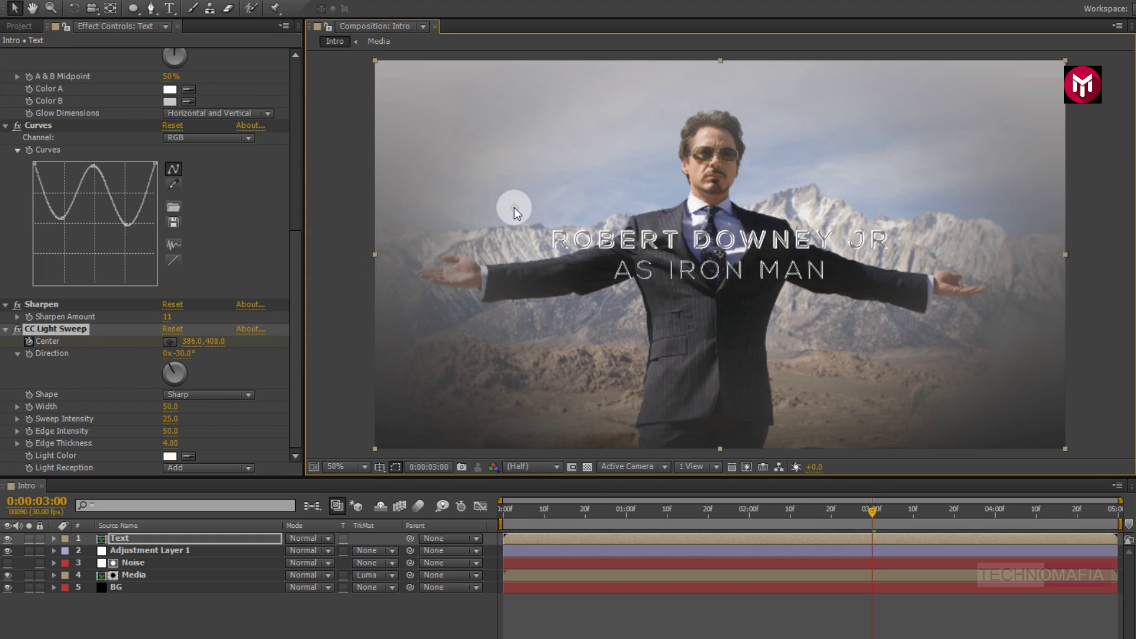
# Add a second Center keyframe at 0:00:04:16, moving the light sweep past the end of the title to 1540, 382
pyautogui.click(1059, 509)
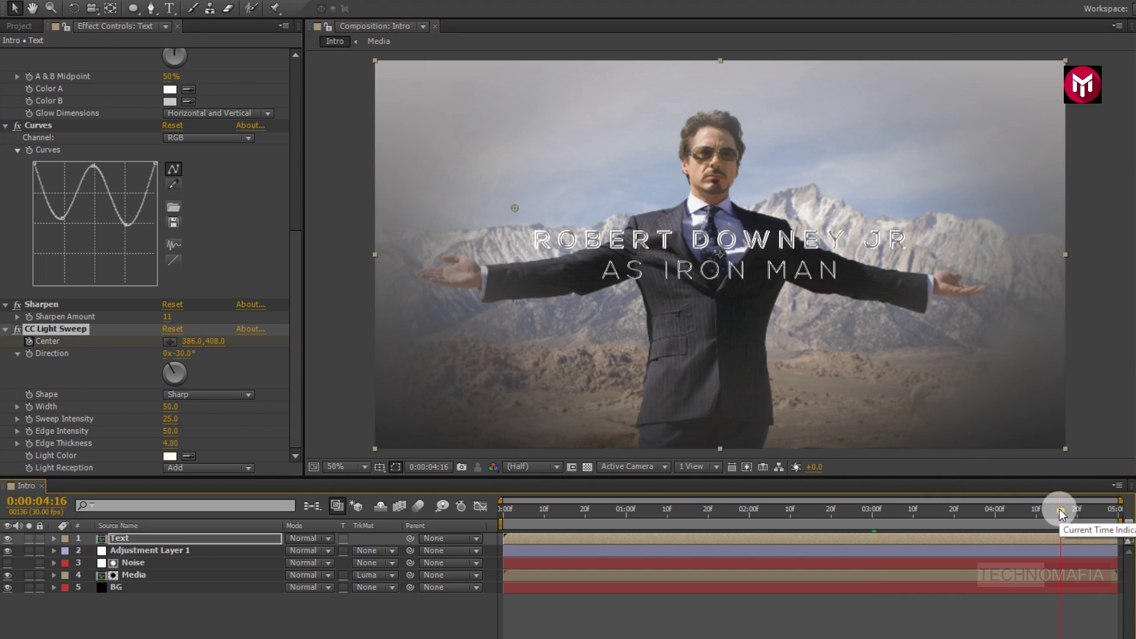
pyautogui.click(170, 342)
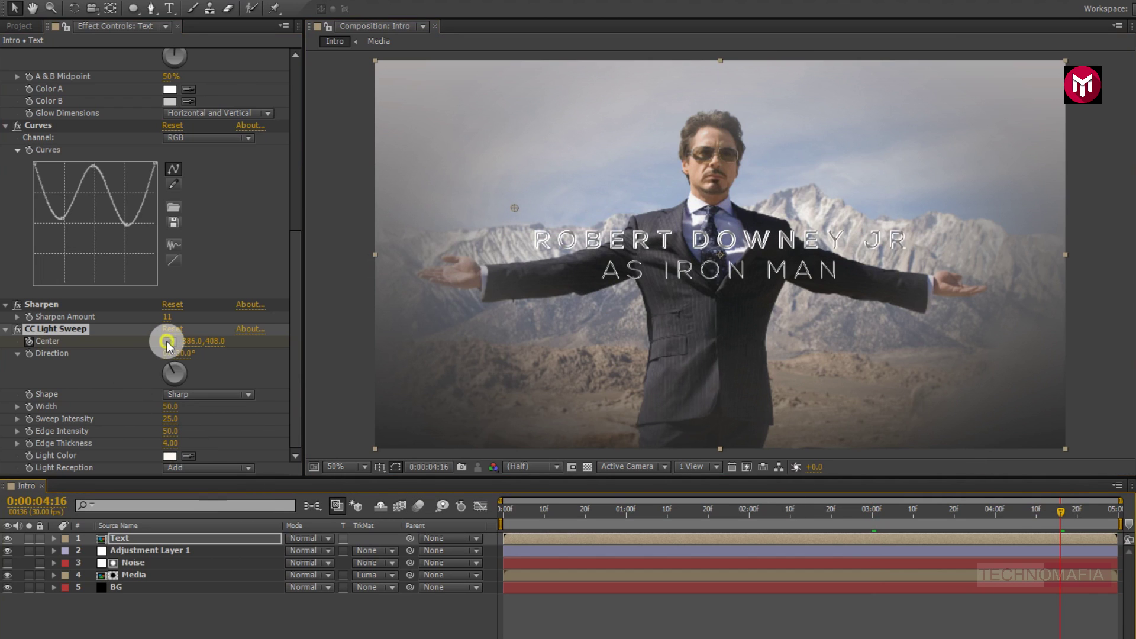
pyautogui.moveTo(876, 201); pyautogui.dragTo(928, 199)
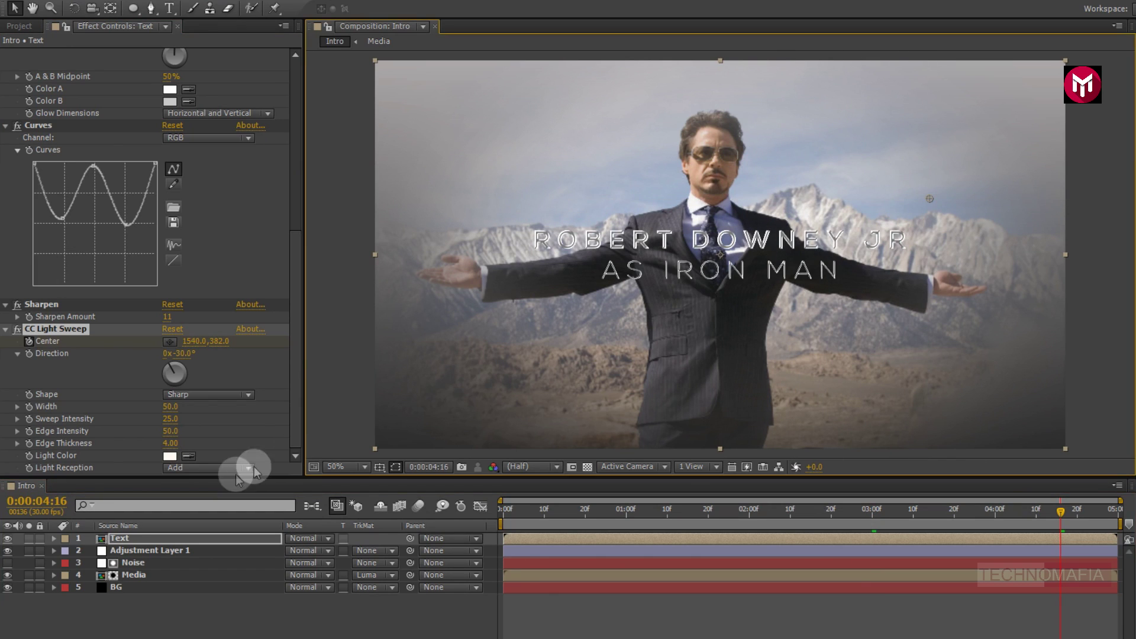
# Set the Sweep Intensity of the Text layer's CC Light Sweep to 50
pyautogui.click(169, 420)
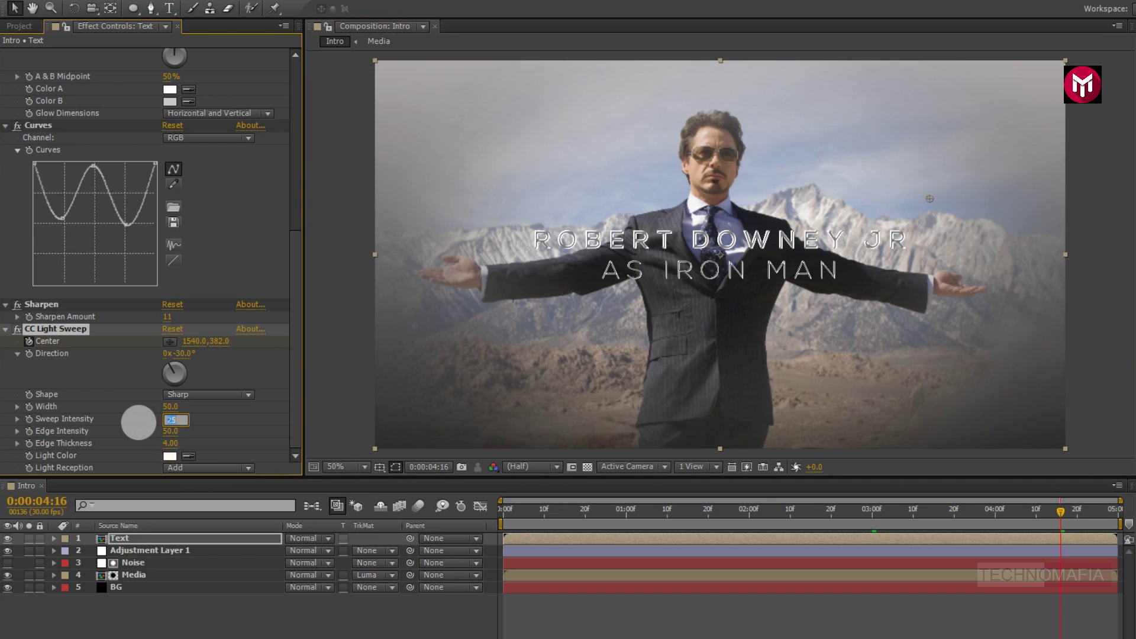
pyautogui.write('50')
# Scale the Text layer down to 56% and move the title into the lower-left area of the photo
pyautogui.click(127, 533)
pyautogui.press('s')
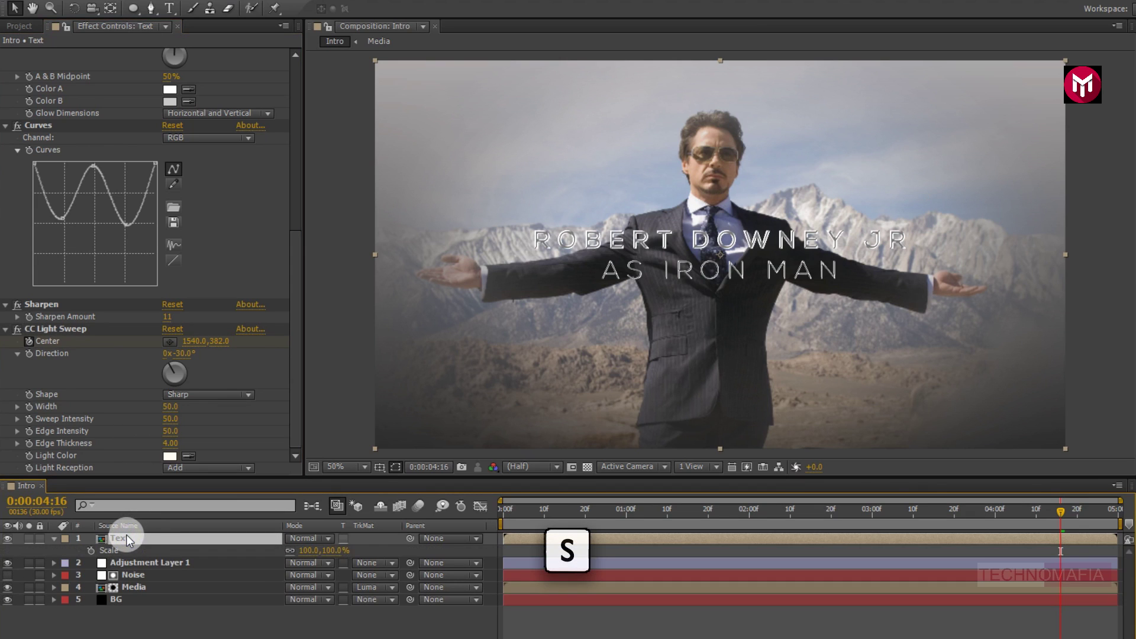
pyautogui.moveTo(307, 553); pyautogui.dragTo(289, 555)
pyautogui.press('Return')
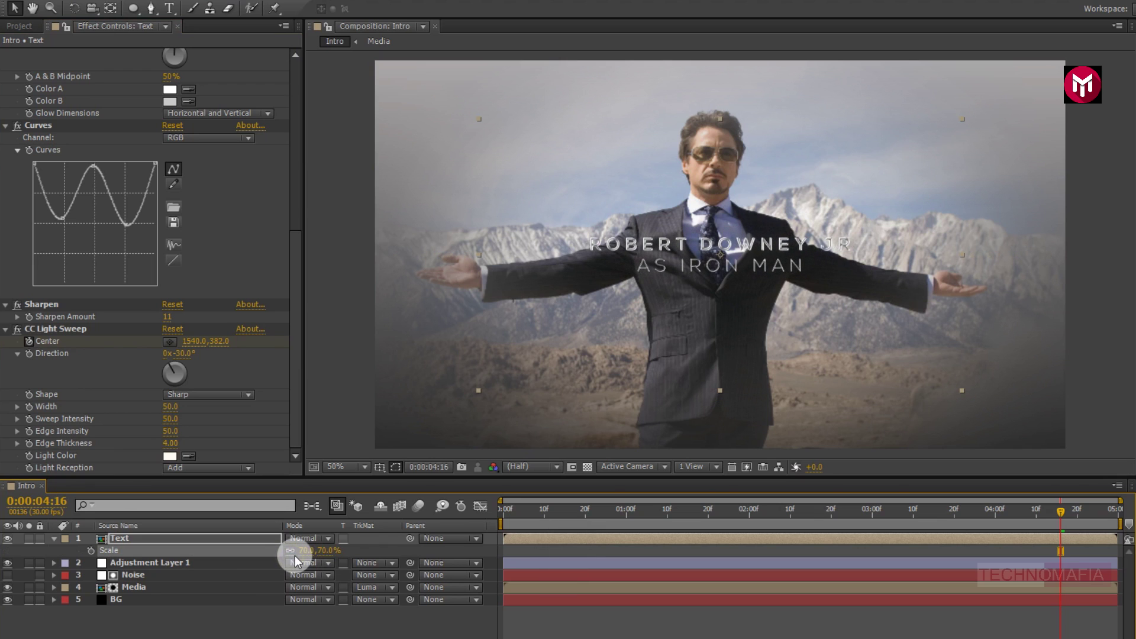
pyautogui.moveTo(692, 269); pyautogui.dragTo(485, 393)
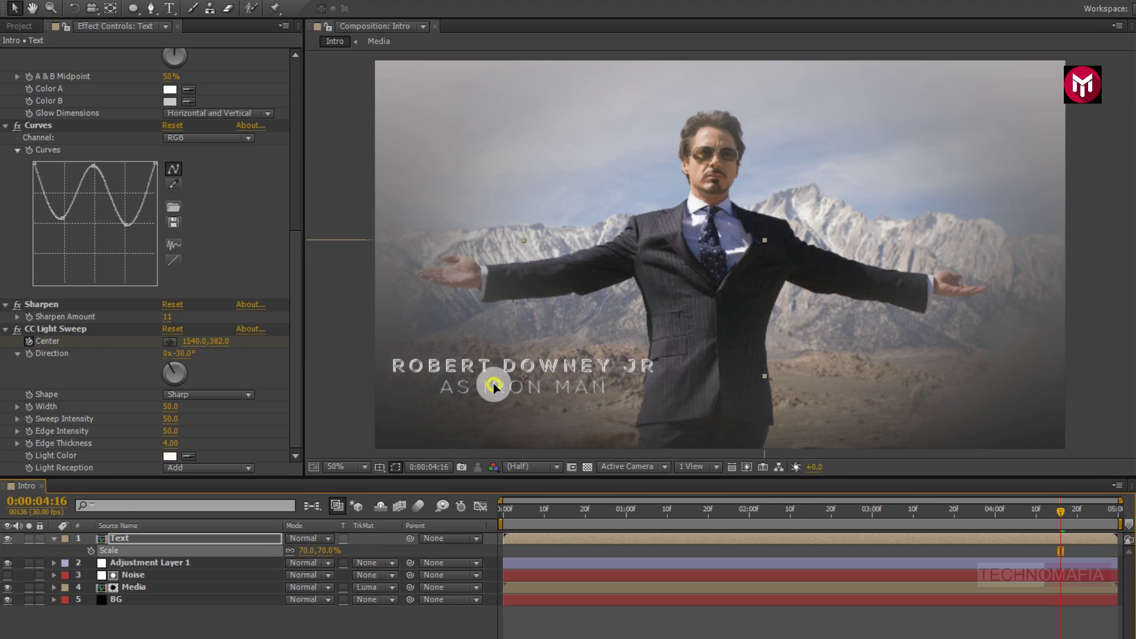
pyautogui.moveTo(301, 546); pyautogui.dragTo(295, 553)
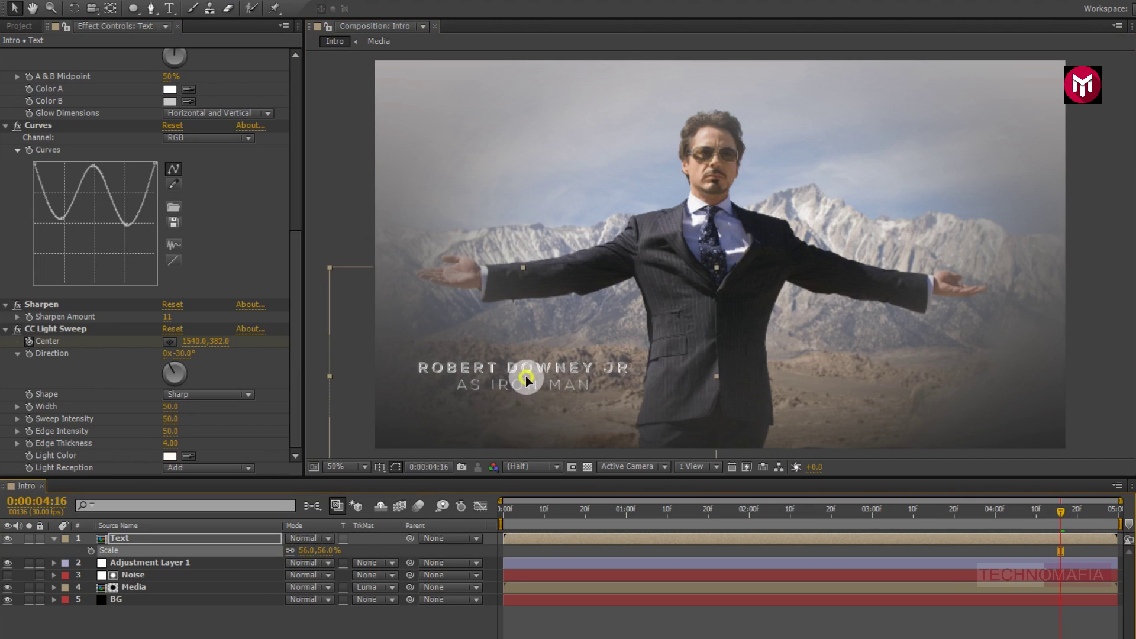
pyautogui.moveTo(526, 375)
pyautogui.mouseDown()
pyautogui.moveTo(526, 361)
pyautogui.moveTo(524, 375)
pyautogui.mouseUp()
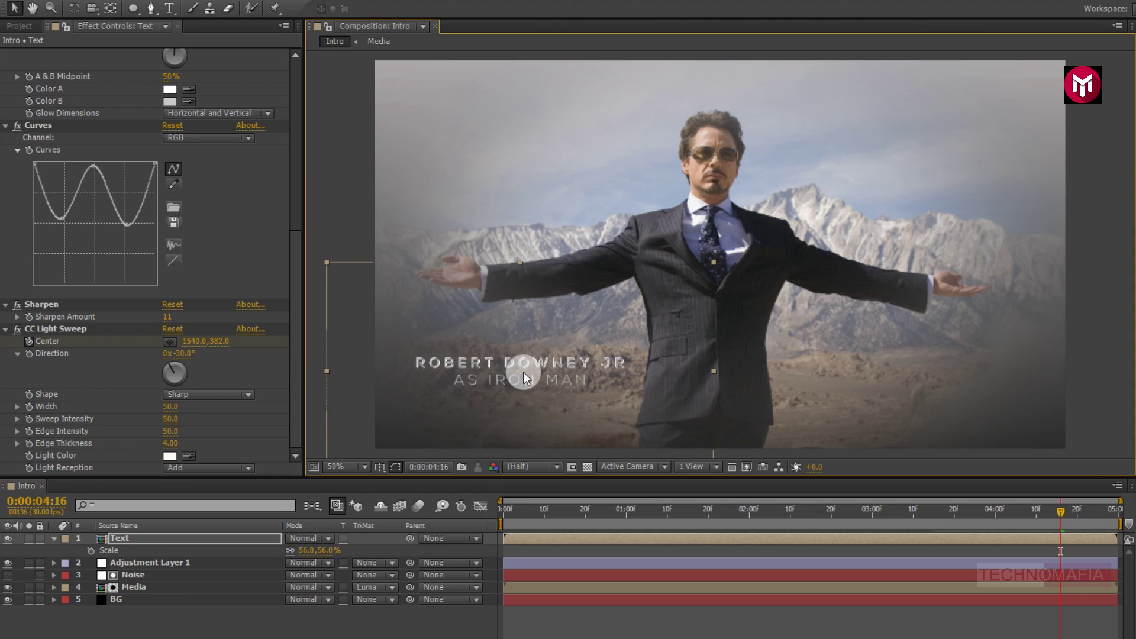
pyautogui.click(57, 539)
pyautogui.click(114, 605)
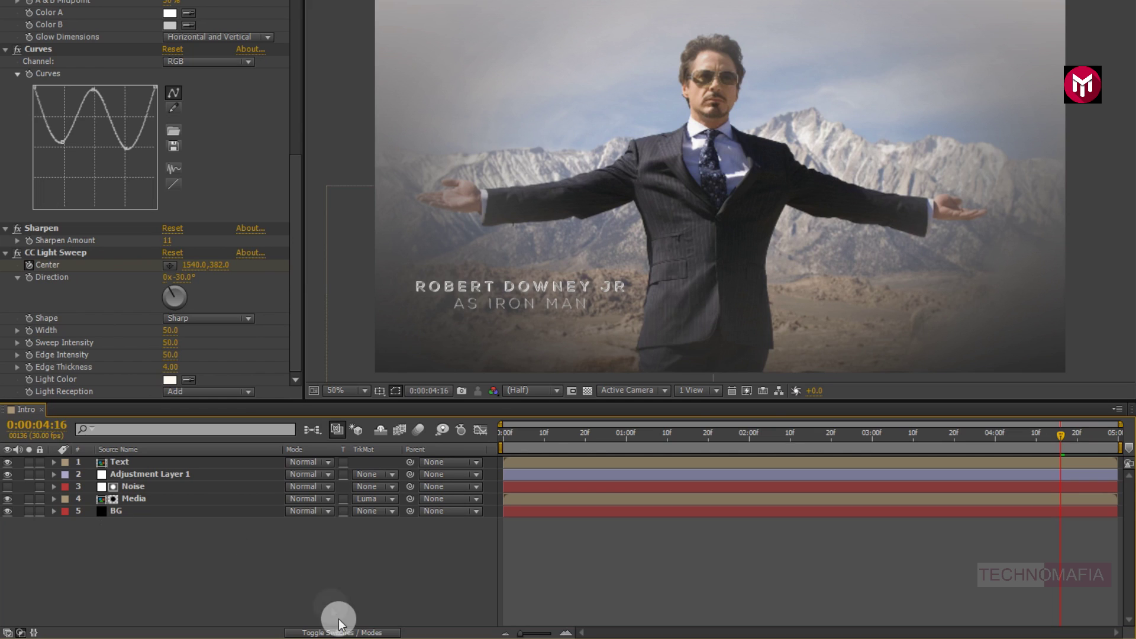
# Show the layer switches and turn the Text, Noise and Media layers into 3D layers
pyautogui.click(341, 633)
pyautogui.click(369, 502)
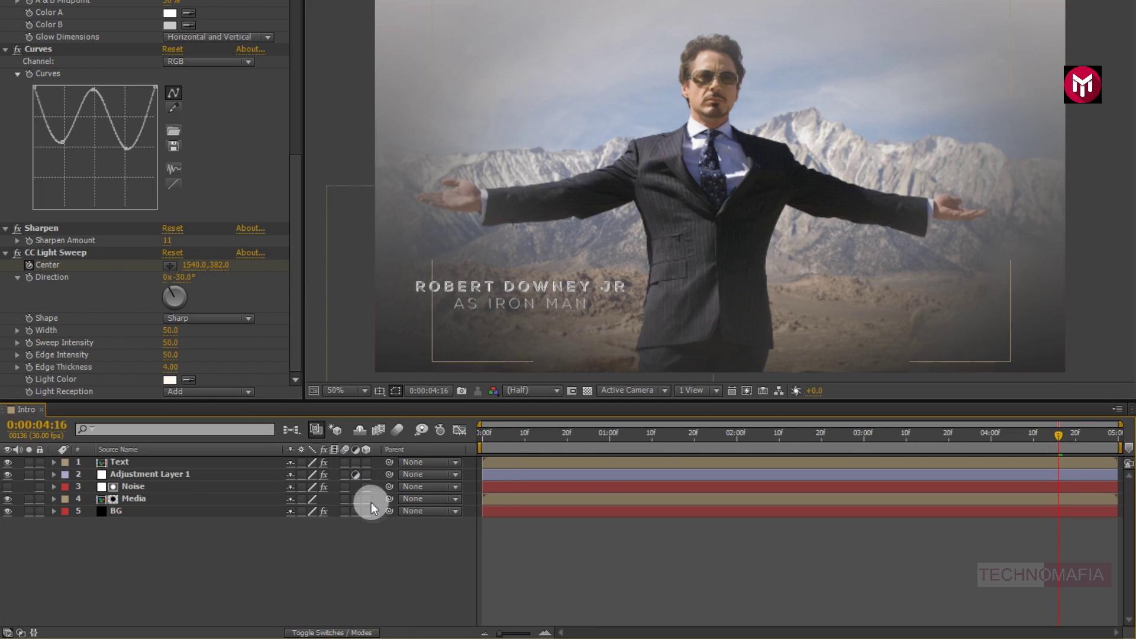
pyautogui.moveTo(368, 504); pyautogui.dragTo(365, 462)
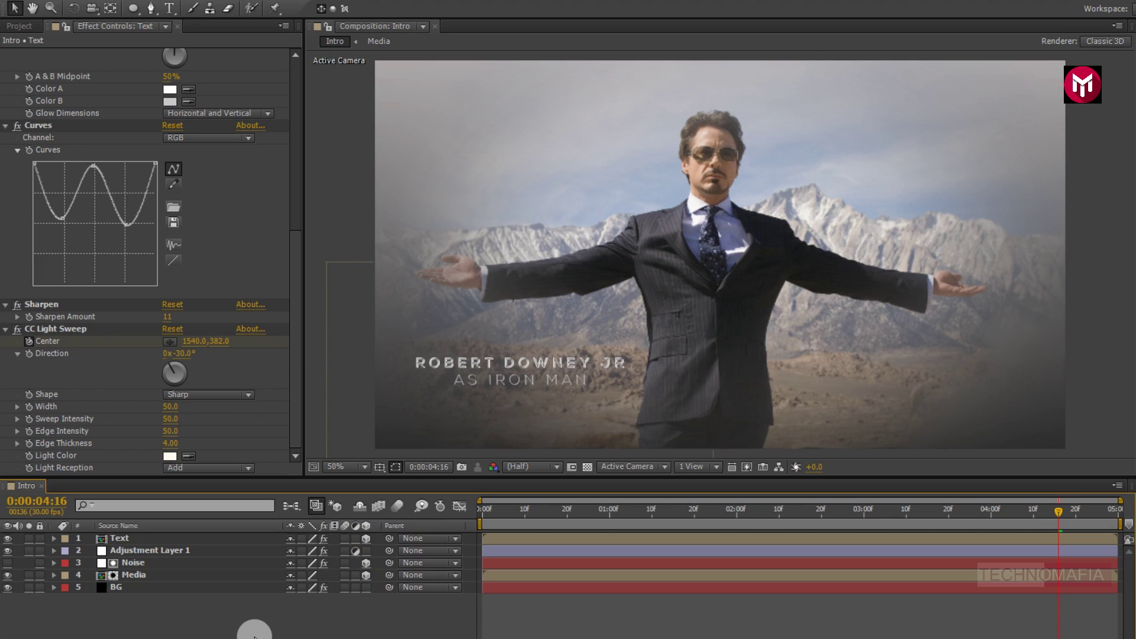
# Add a two-node camera with the 50mm preset to the Intro composition
pyautogui.rightClick(254, 545)
pyautogui.moveTo(378, 489)
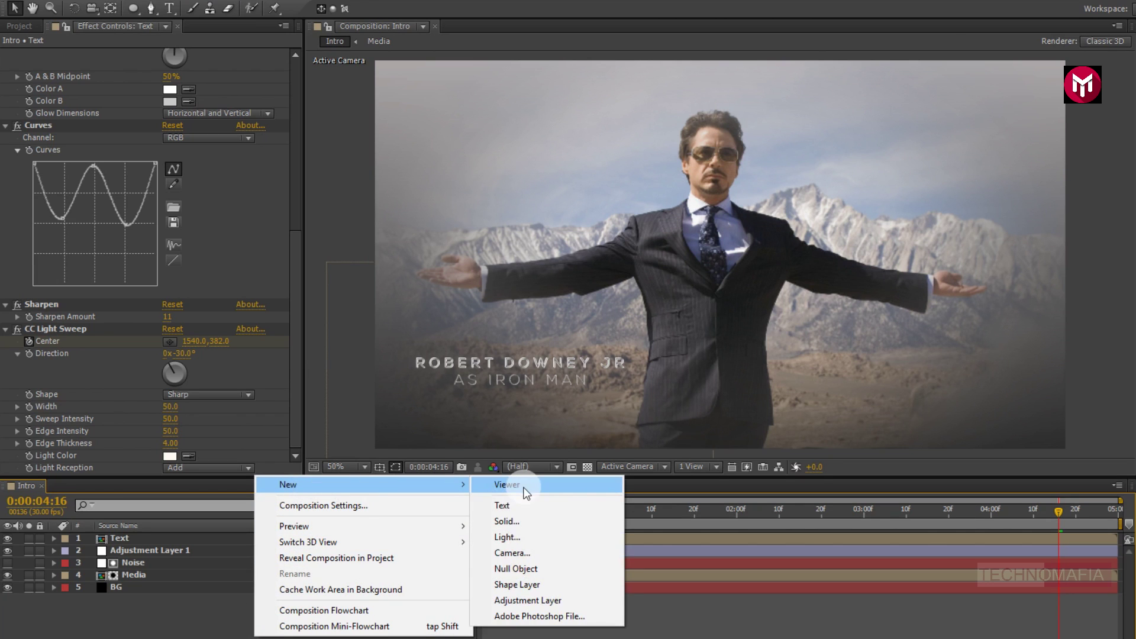
pyautogui.click(522, 555)
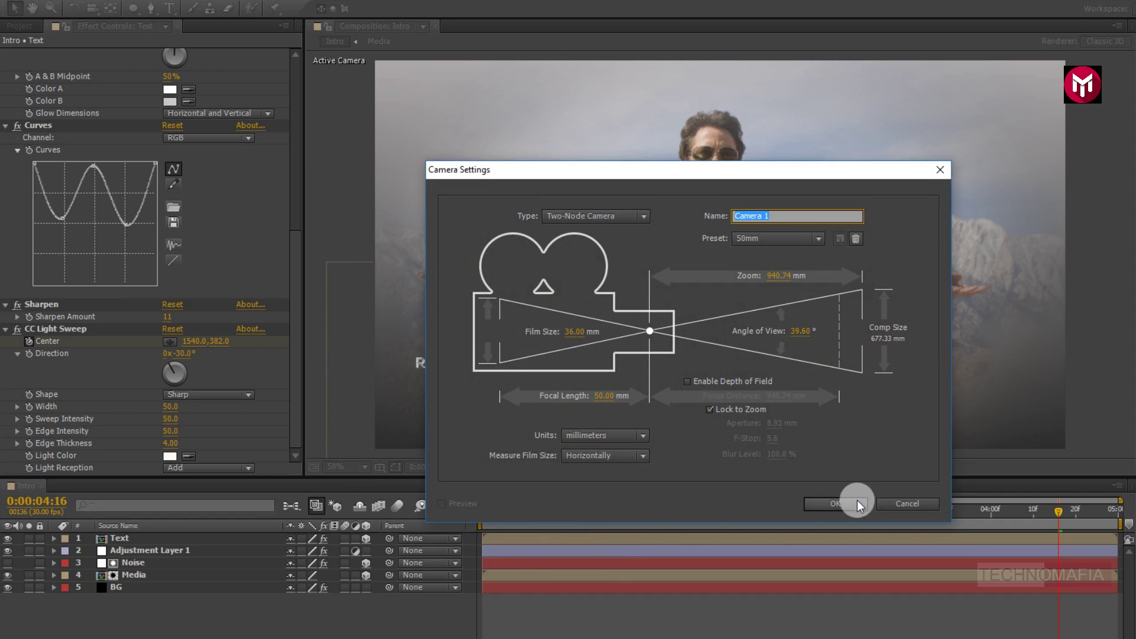
pyautogui.click(834, 504)
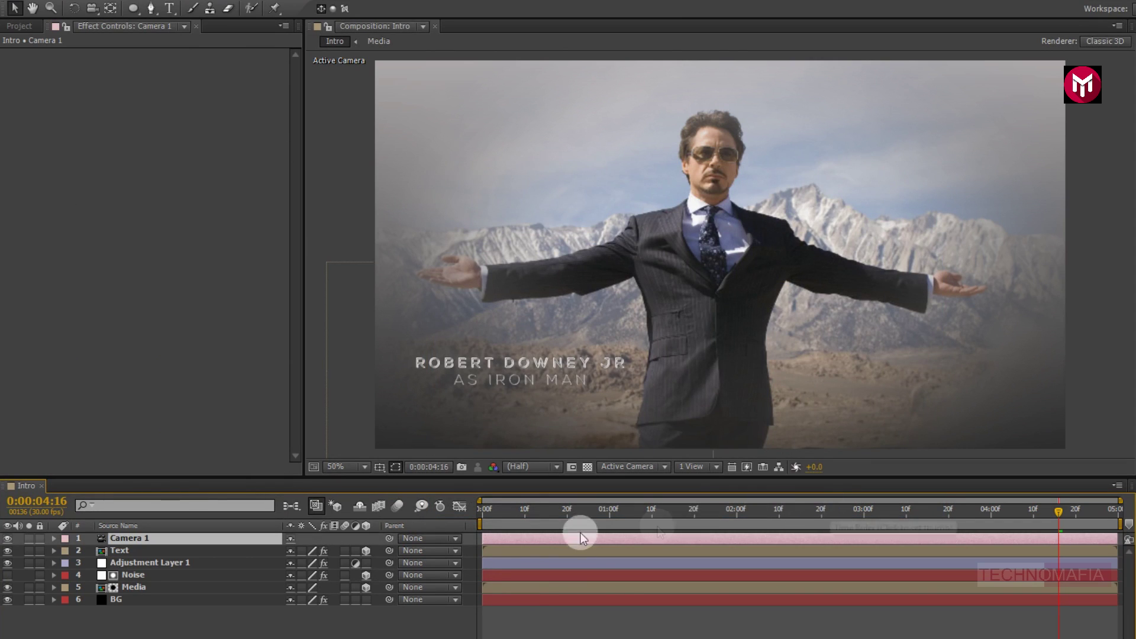
# Adjust the camera's Position without keyframes, pulling it slightly back along Z to about -2710
pyautogui.click(480, 510)
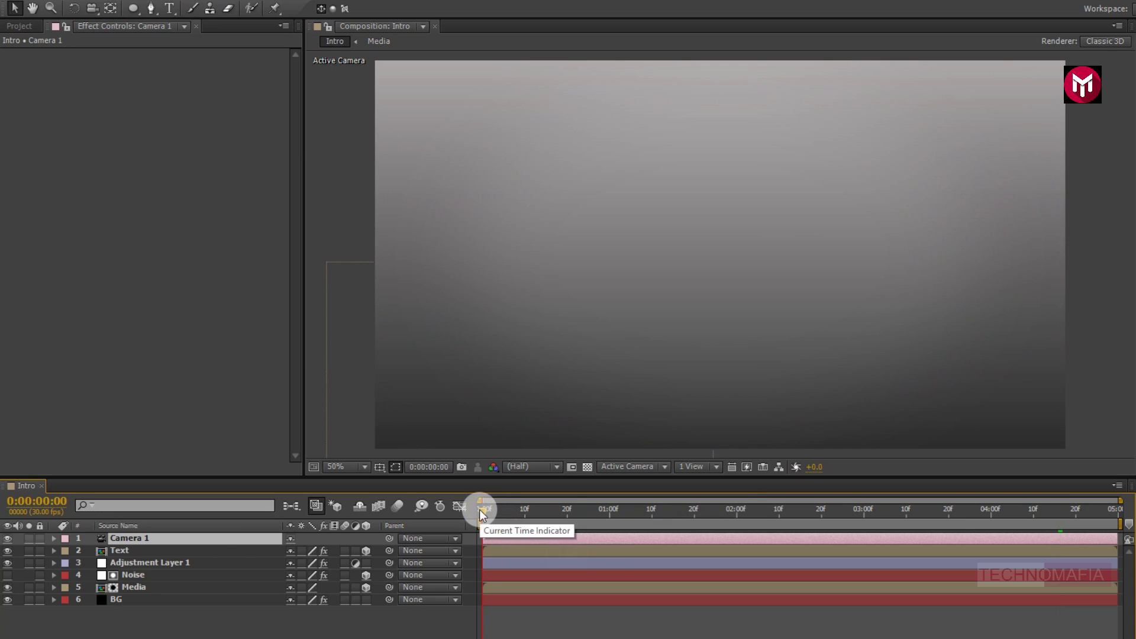
pyautogui.click(180, 539)
pyautogui.press('p')
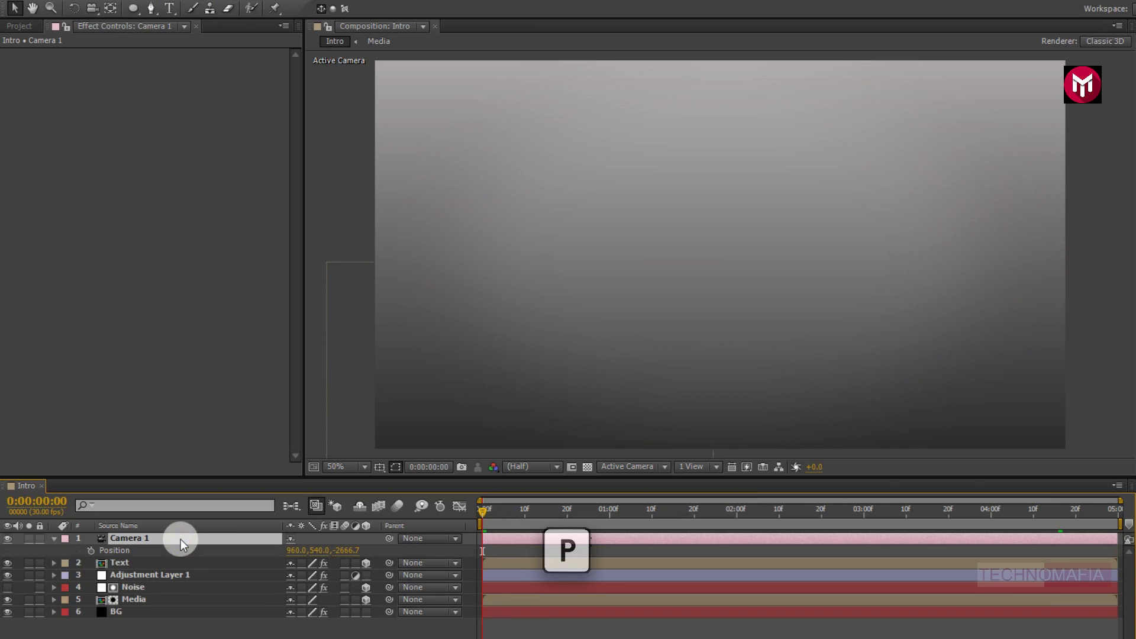
pyautogui.scroll(-1, 475, 419)
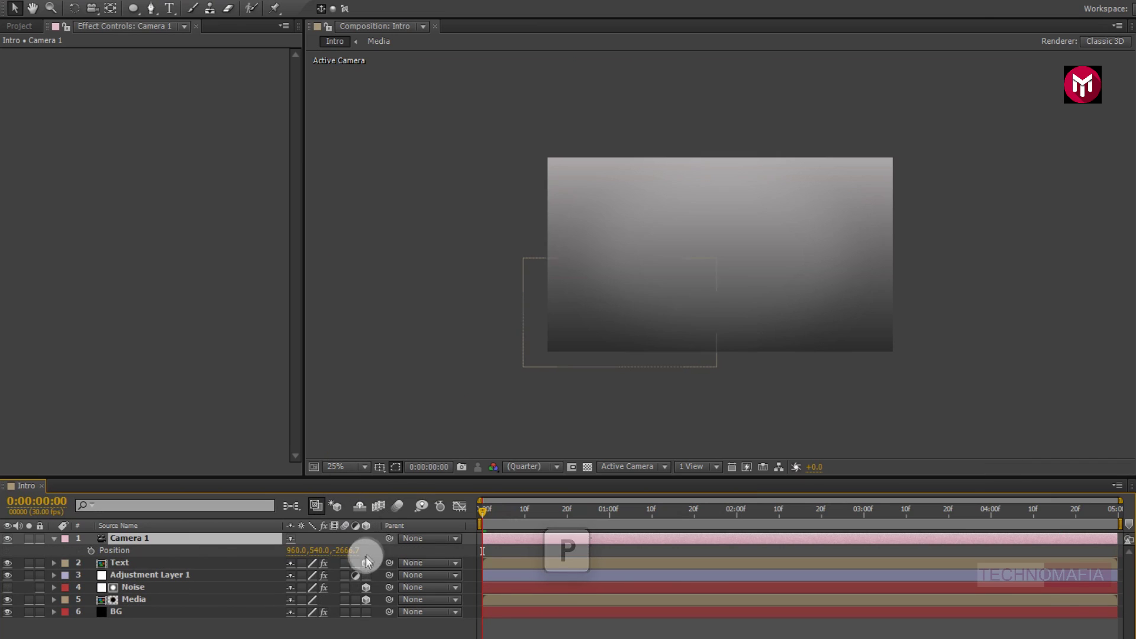
pyautogui.moveTo(346, 550); pyautogui.dragTo(471, 550)
pyautogui.moveTo(354, 550); pyautogui.dragTo(371, 551)
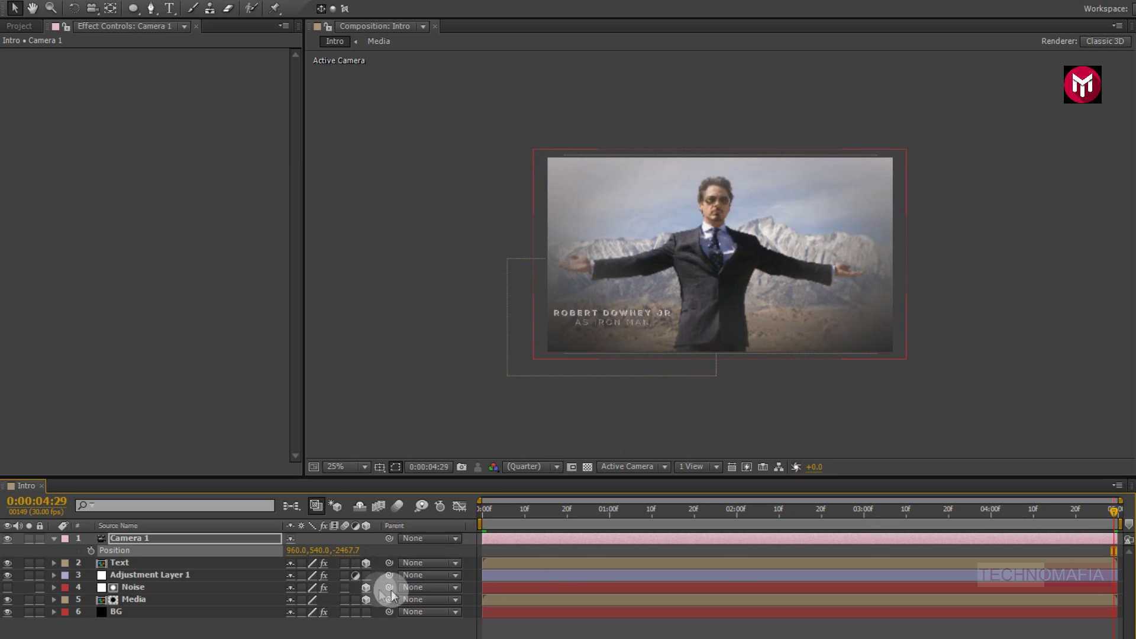
pyautogui.moveTo(352, 551); pyautogui.dragTo(274, 559)
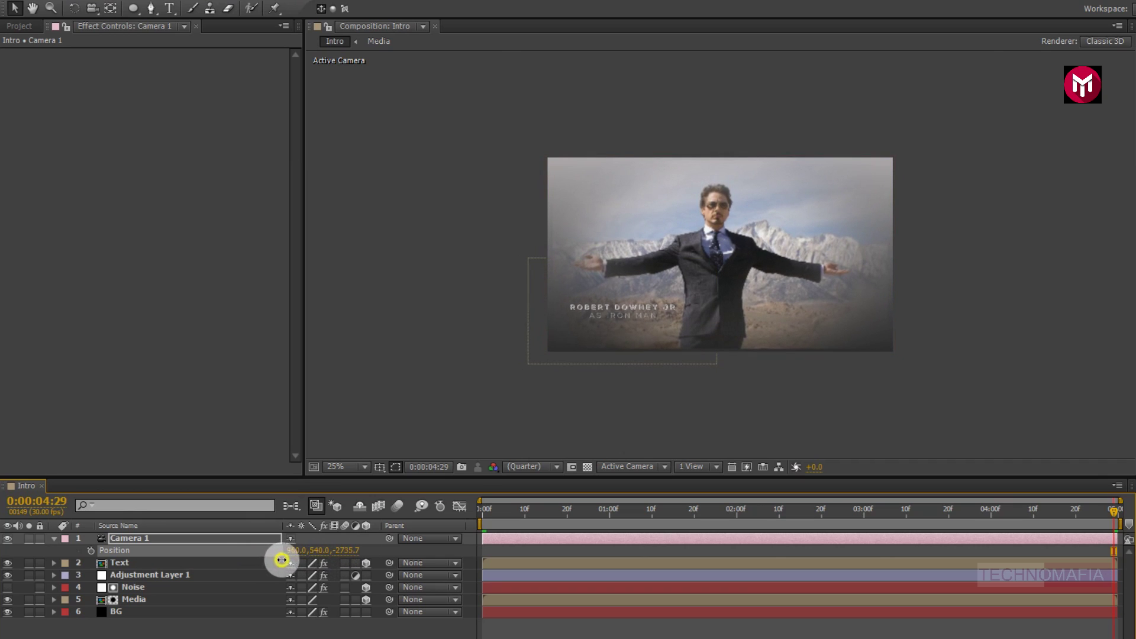
pyautogui.moveTo(289, 559); pyautogui.dragTo(302, 558)
pyautogui.press('.')
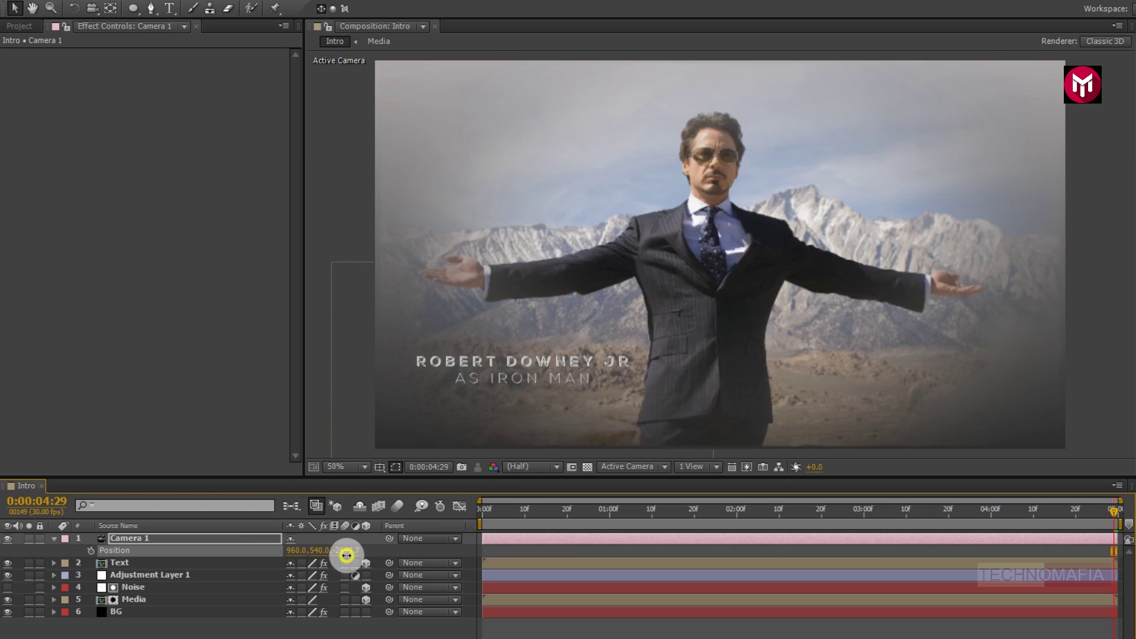
pyautogui.moveTo(346, 555); pyautogui.dragTo(338, 557)
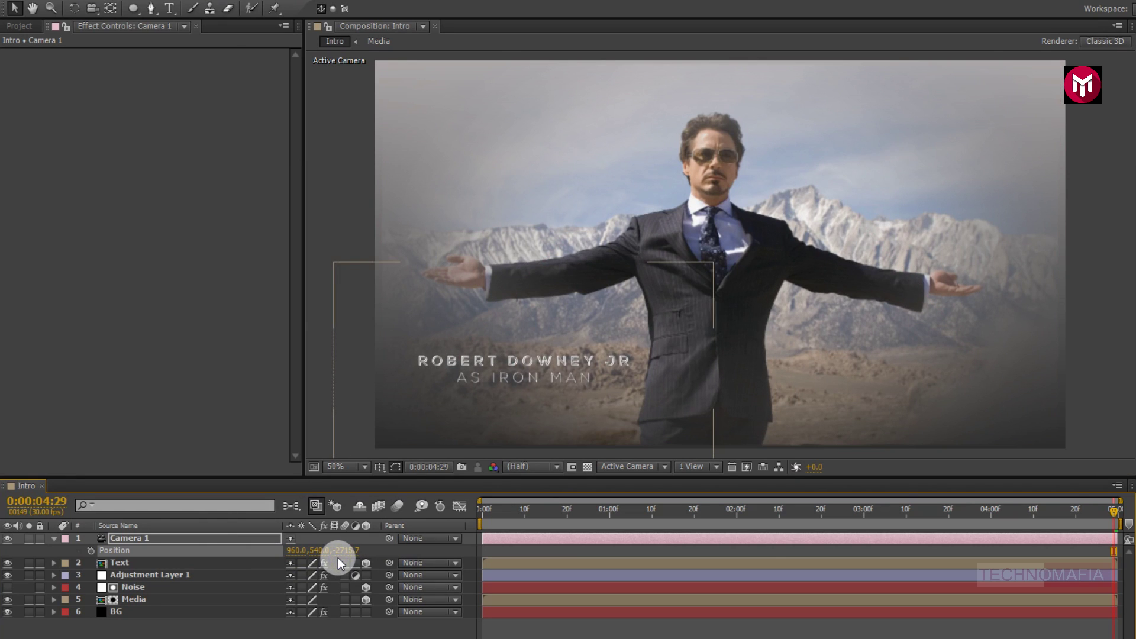
pyautogui.click(54, 539)
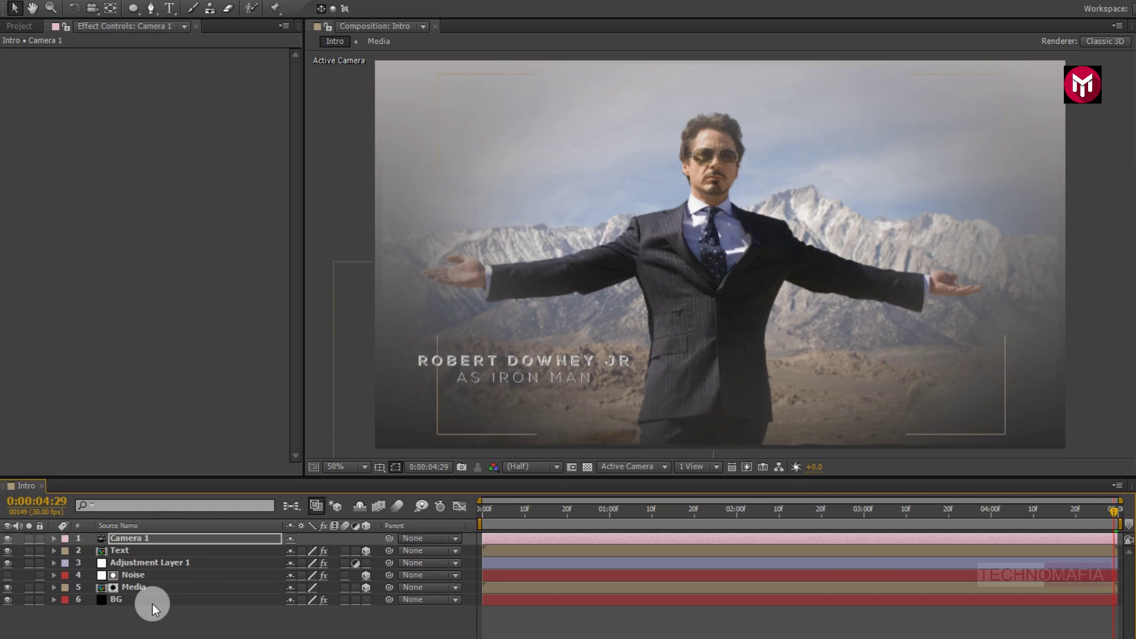
# Create a 1920 x 1080 px near-black solid (090808) named Frame above the other layers
pyautogui.click(167, 627)
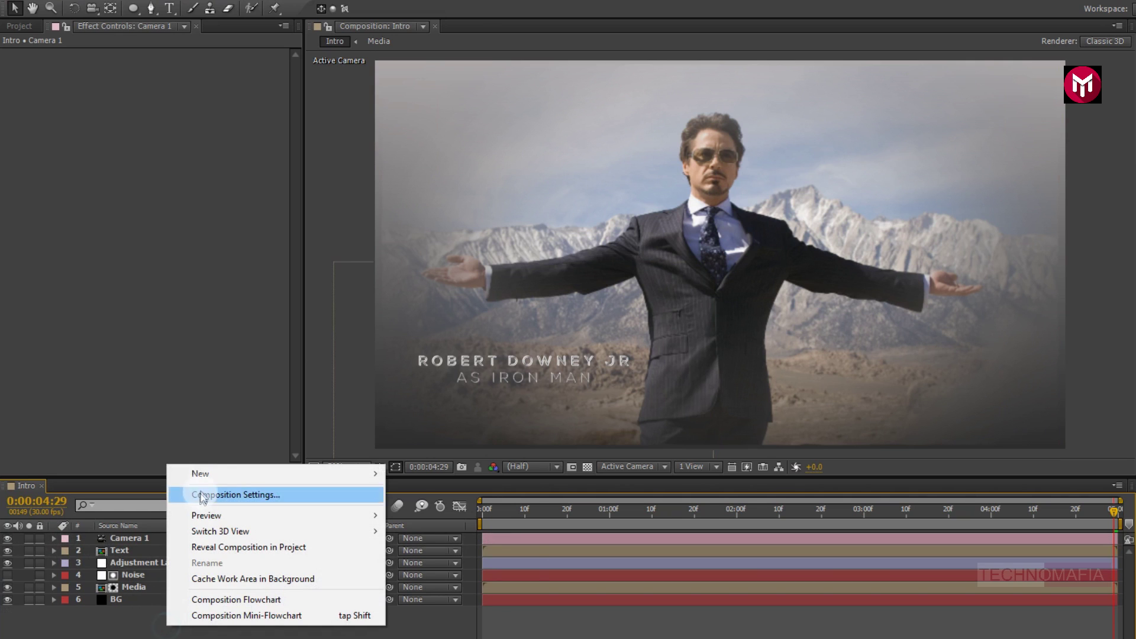
pyautogui.moveTo(202, 474)
pyautogui.click(436, 510)
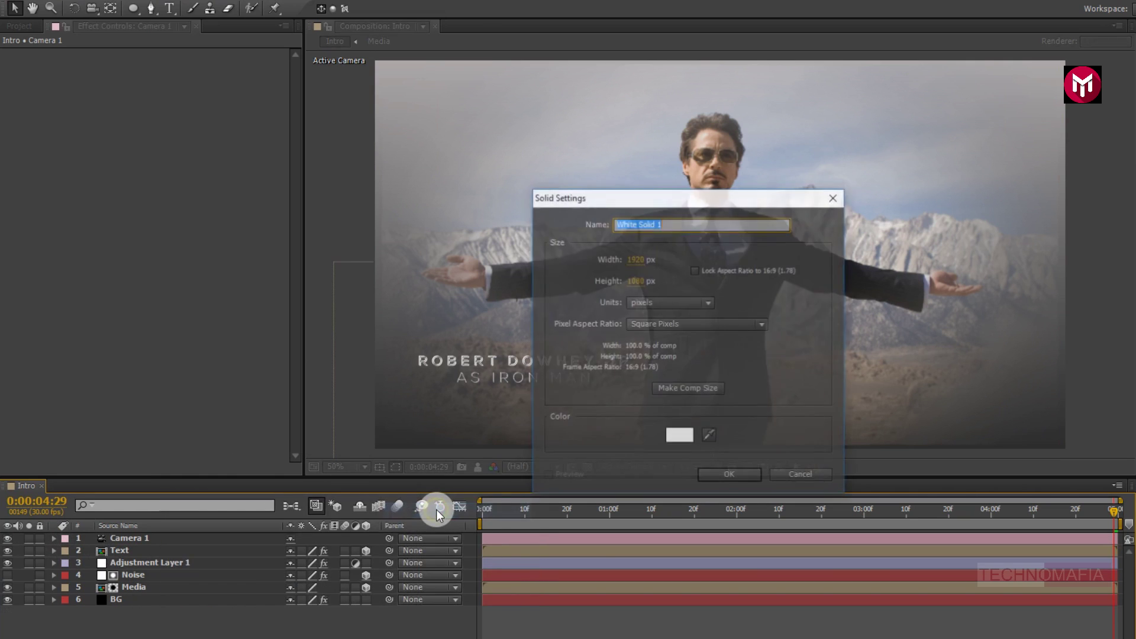
pyautogui.click(688, 436)
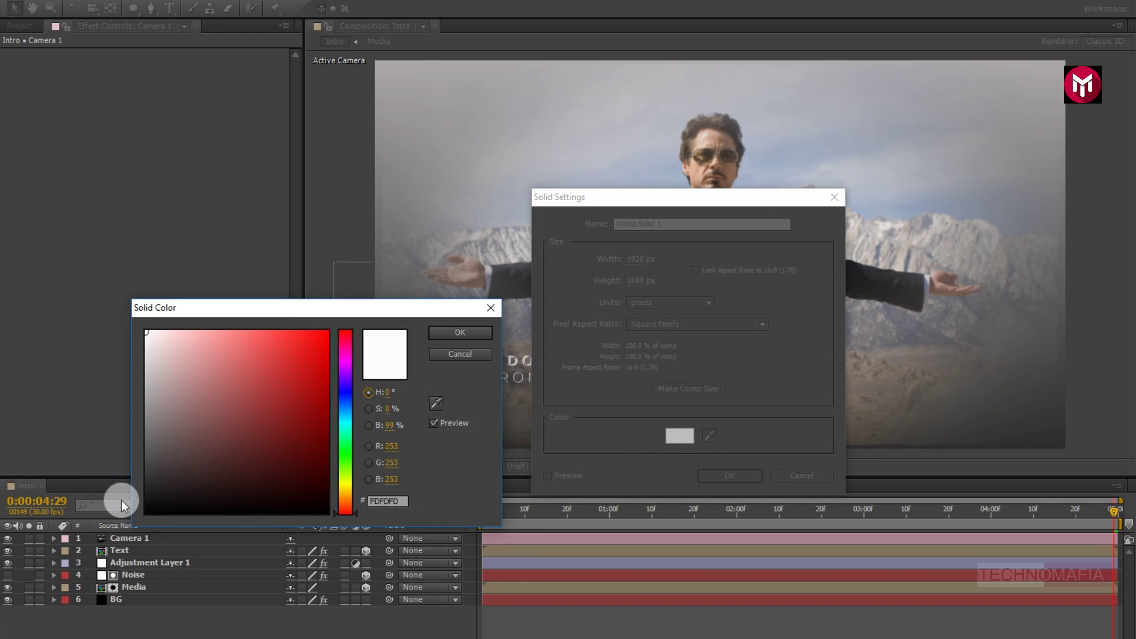
pyautogui.click(155, 507)
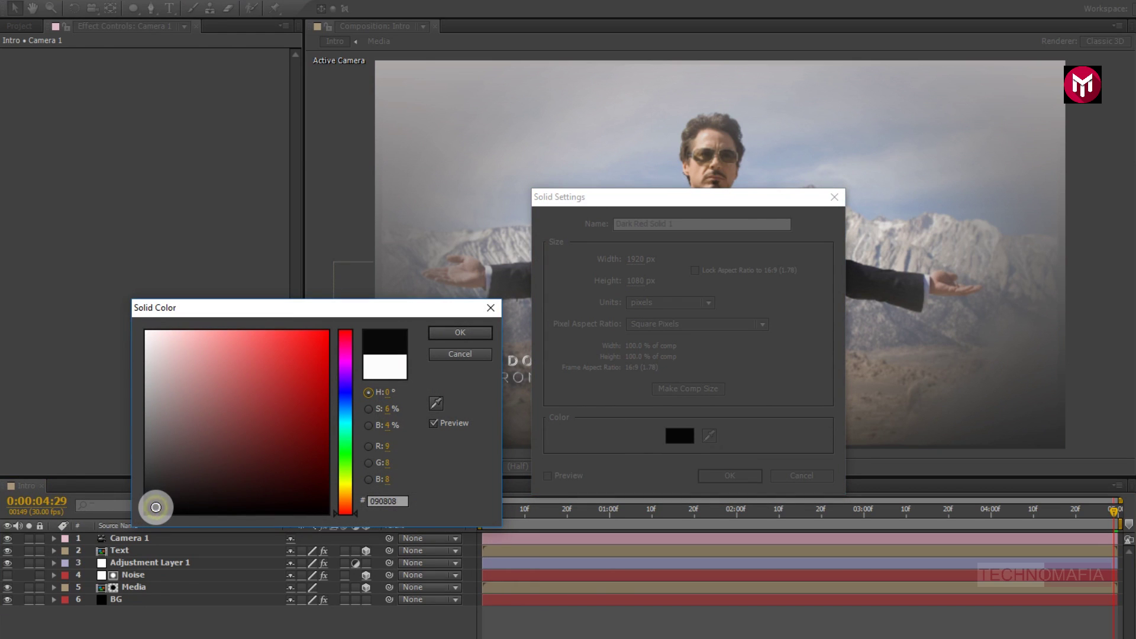
pyautogui.click(446, 332)
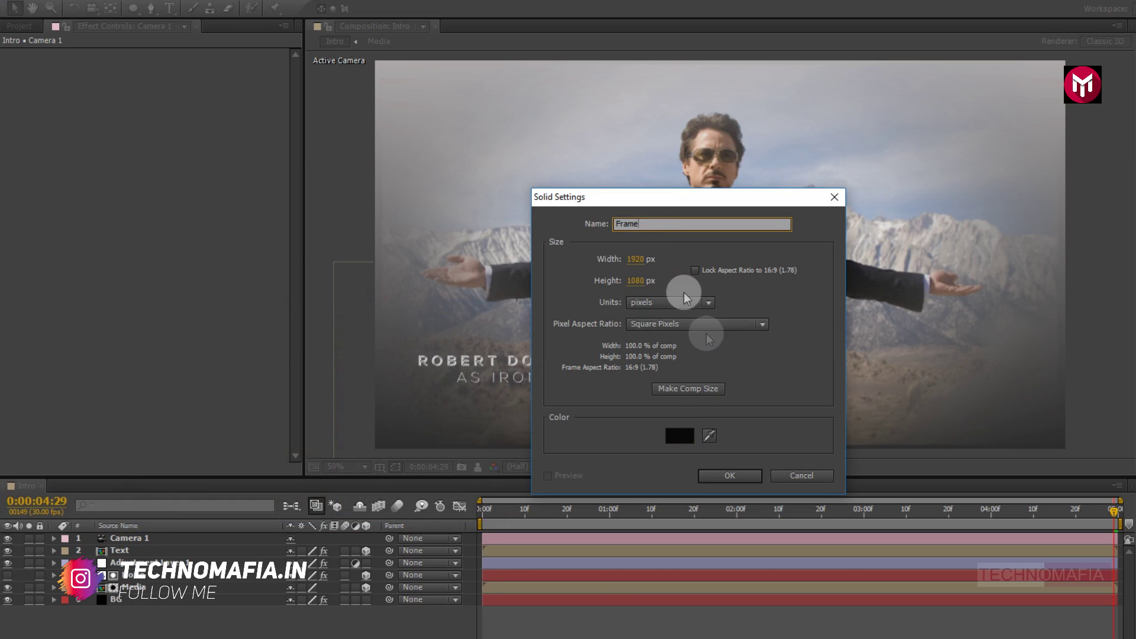
pyautogui.click(727, 476)
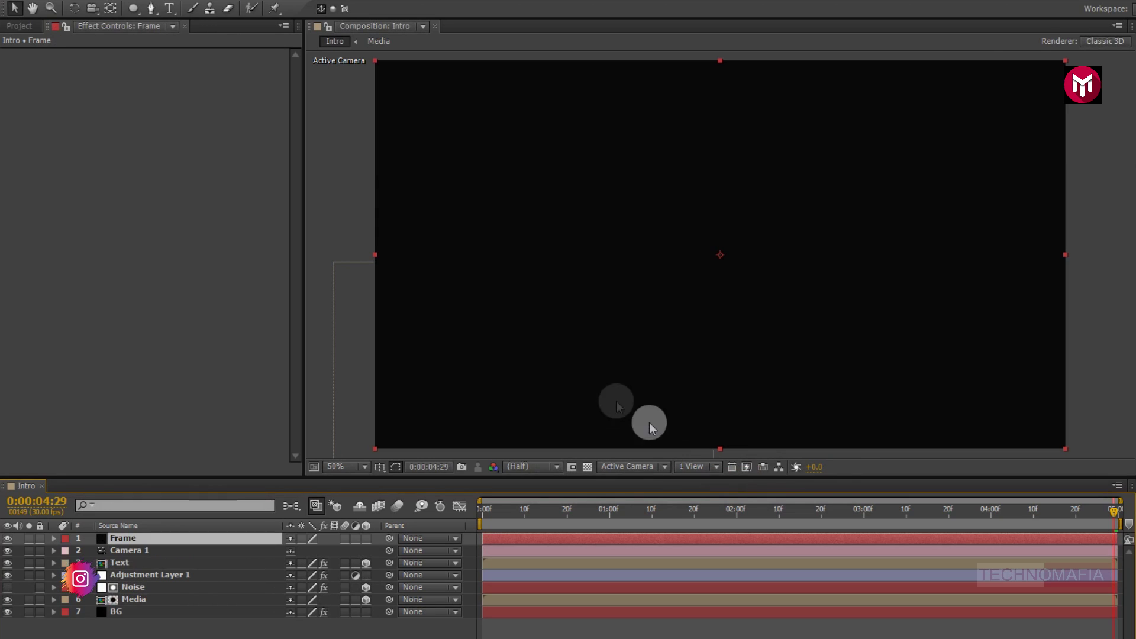
# Show the Title/Action Safe guides and draw a rectangular mask on the Frame solid, full width between the upper and lower title-safe lines
pyautogui.click(379, 467)
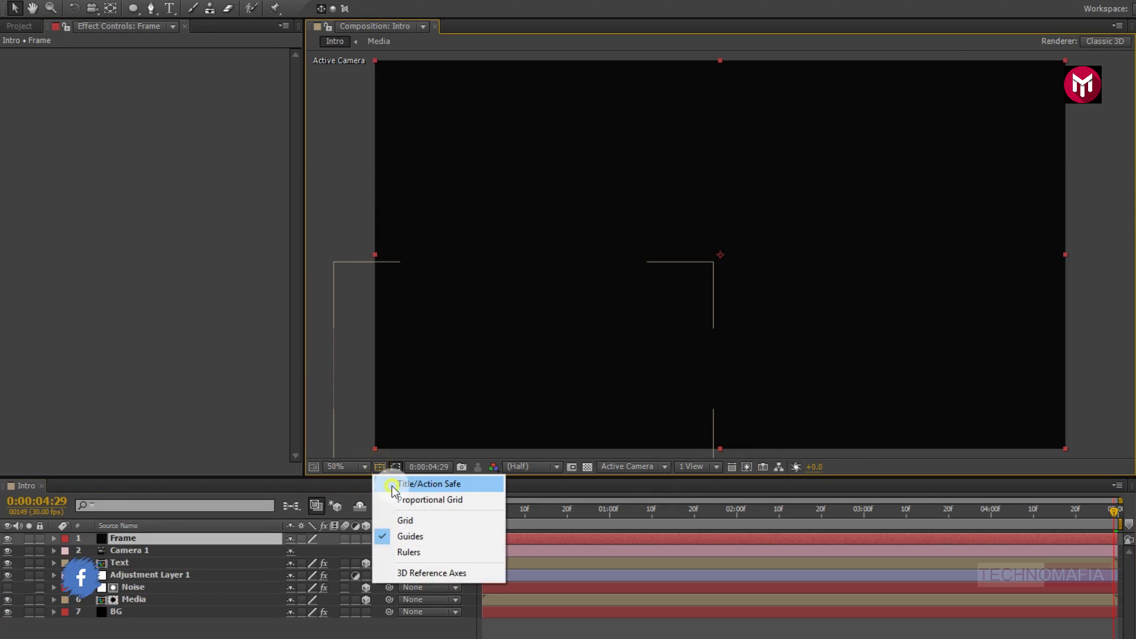
pyautogui.click(394, 480)
pyautogui.moveTo(133, 9); pyautogui.dragTo(208, 12)
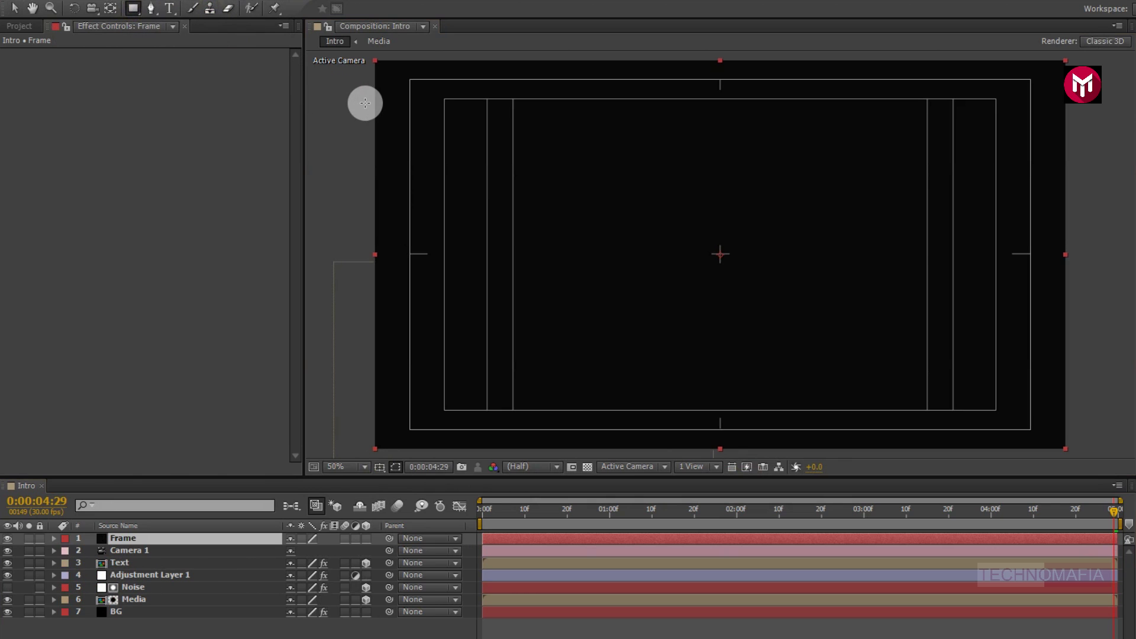
pyautogui.moveTo(365, 101); pyautogui.dragTo(1081, 408)
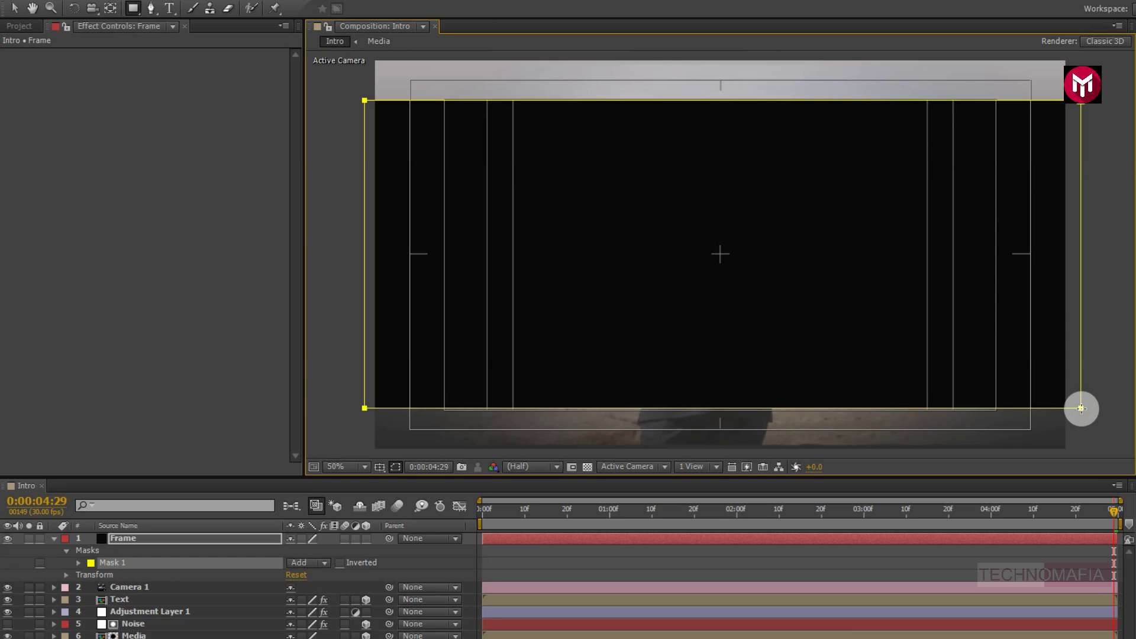
# Set the Frame mask's mode to Subtract to form letterbox bars, and hide the Title/Action Safe guides
pyautogui.click(304, 560)
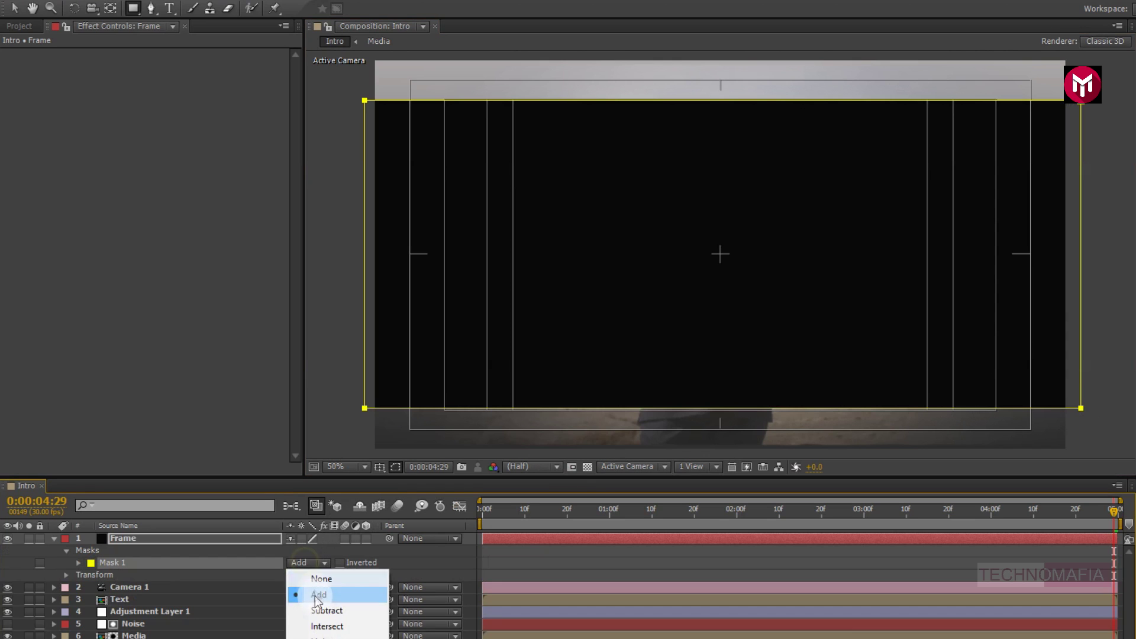
pyautogui.click(322, 611)
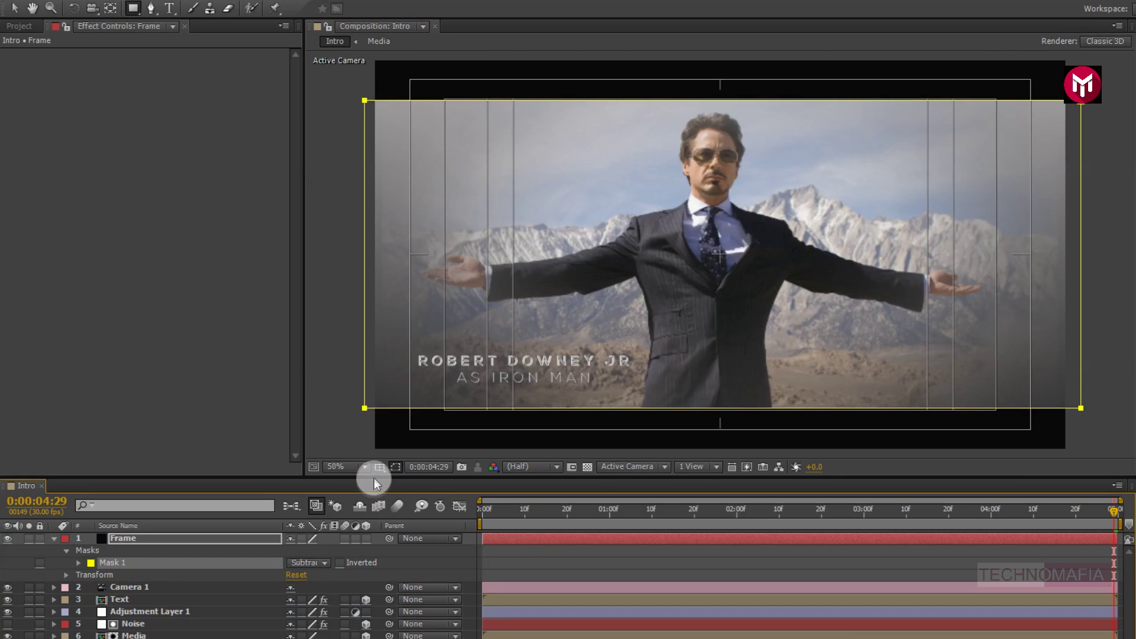
pyautogui.click(378, 471)
pyautogui.click(387, 480)
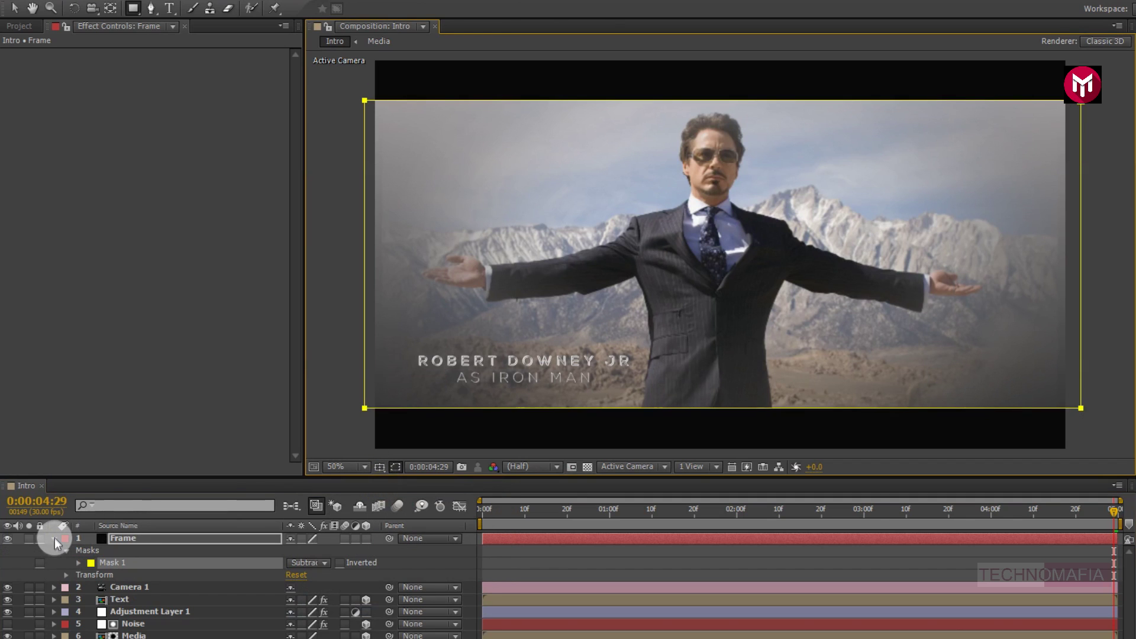
pyautogui.click(55, 538)
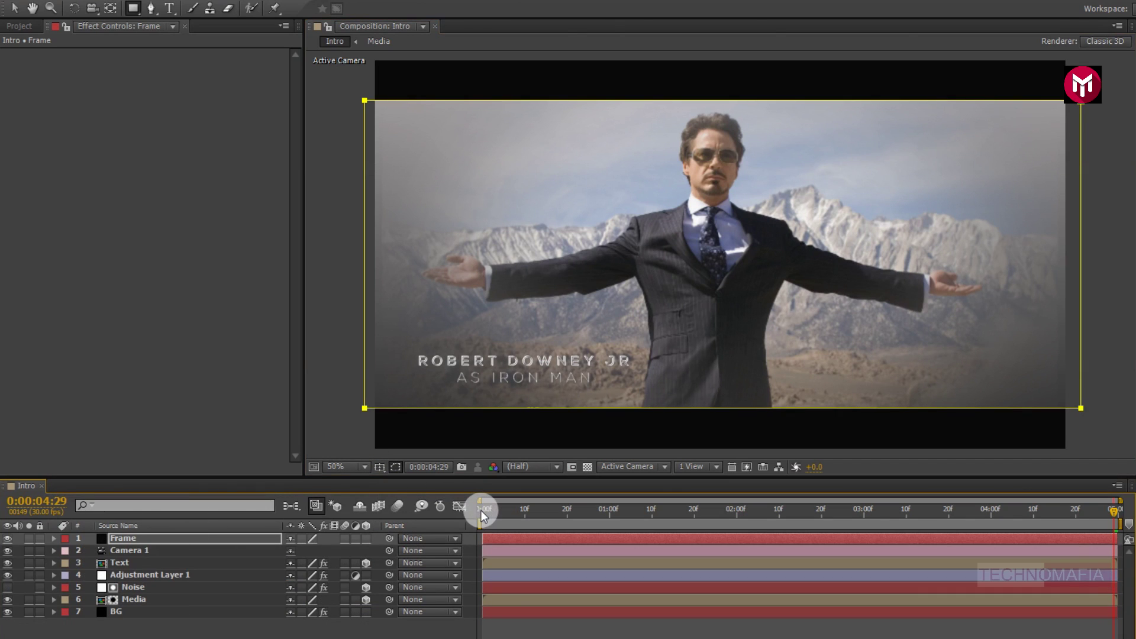
# Preview the intro from its first frame, hide the BG layer and preview the animation again
pyautogui.click(480, 510)
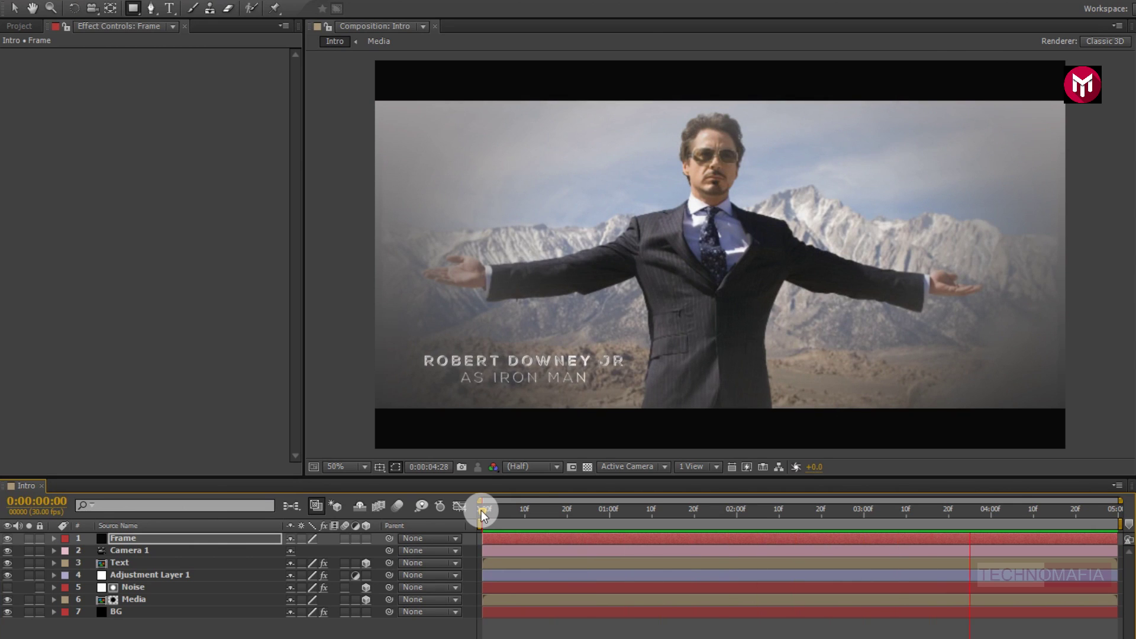
pyautogui.click(481, 510)
pyautogui.click(7, 612)
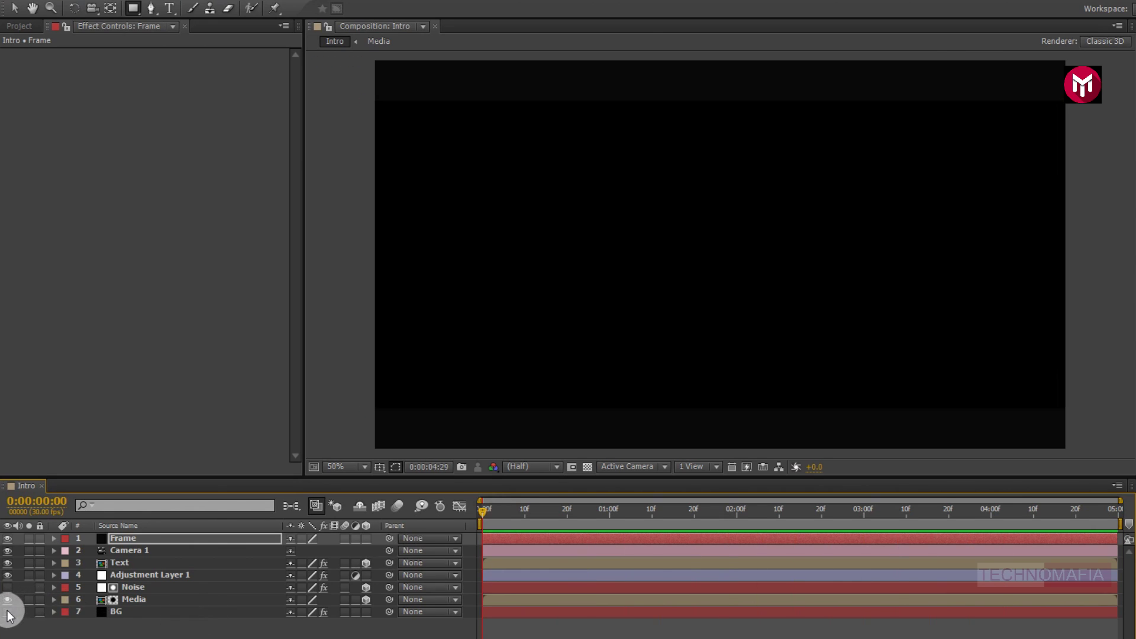
pyautogui.press('KP_0')
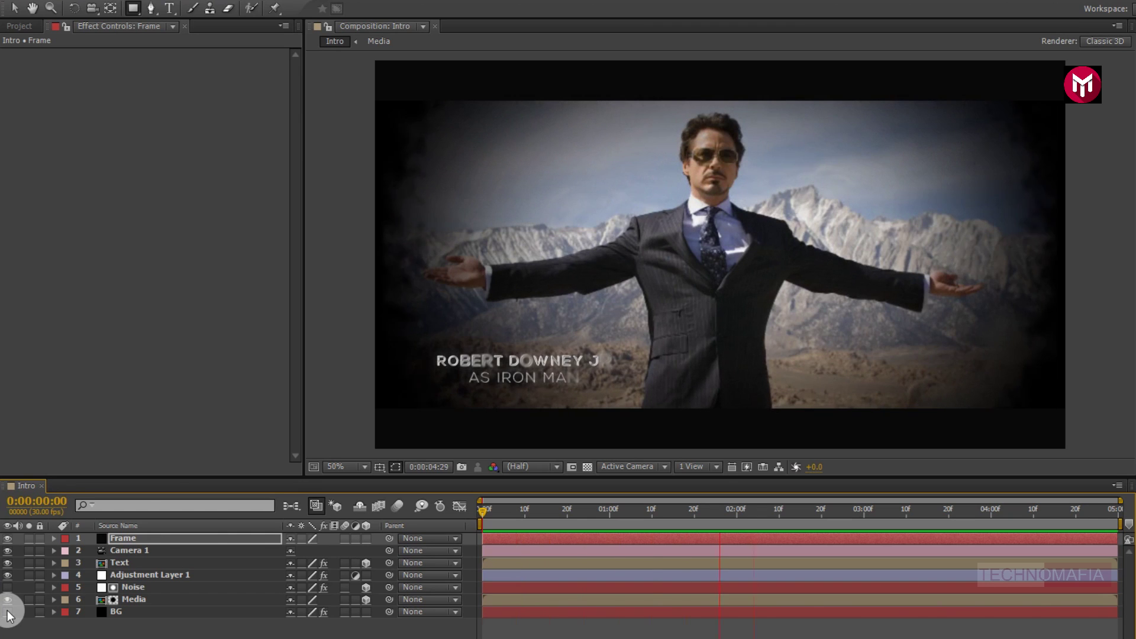